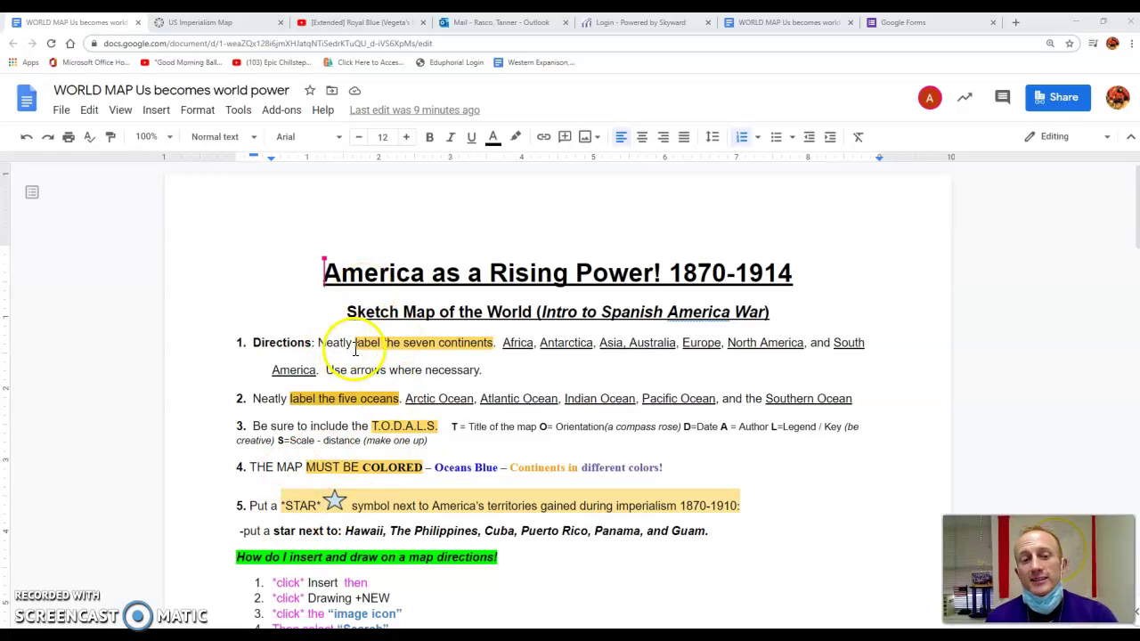
Highlight the directions to label the seven continents and the five oceans.
drag(363, 349, 498, 356)
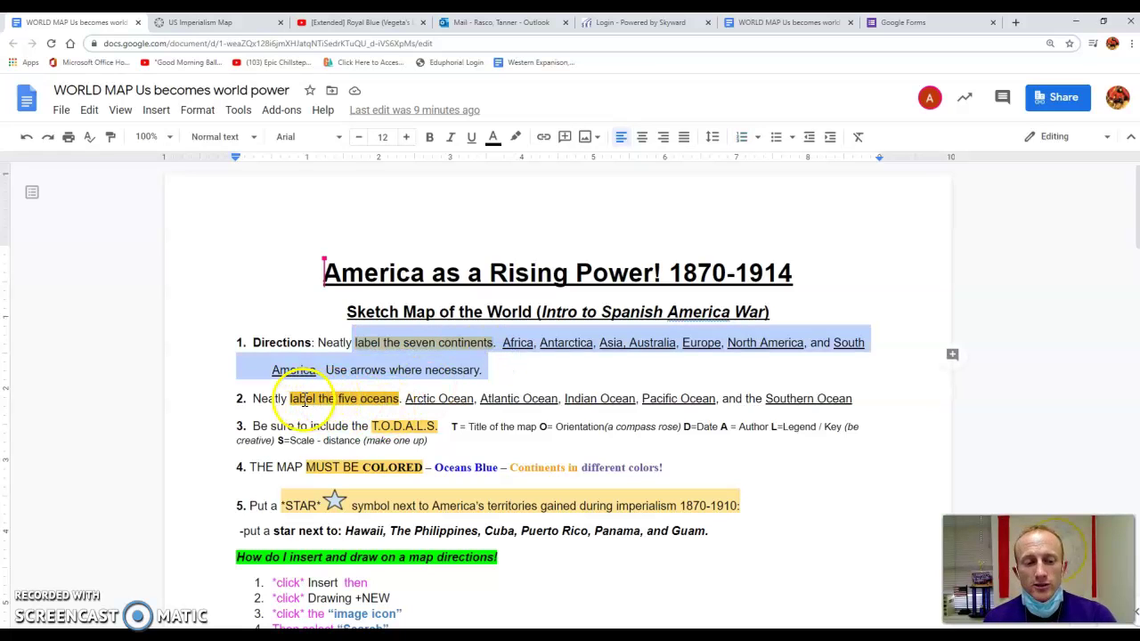
drag(289, 399, 379, 398)
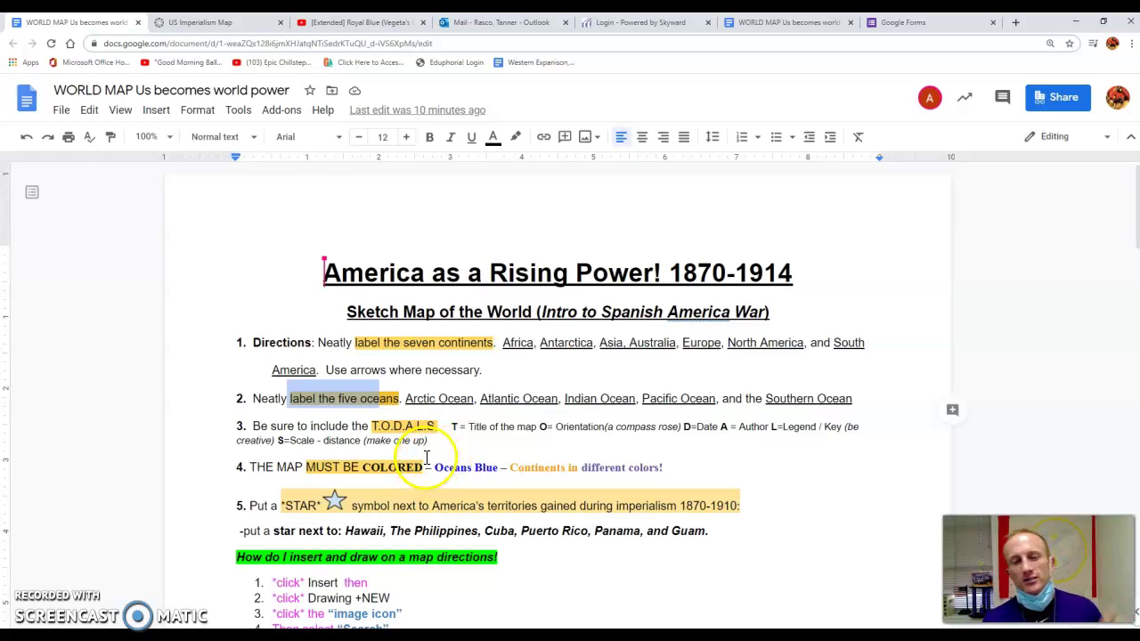
scroll(343, 523, down, 1)
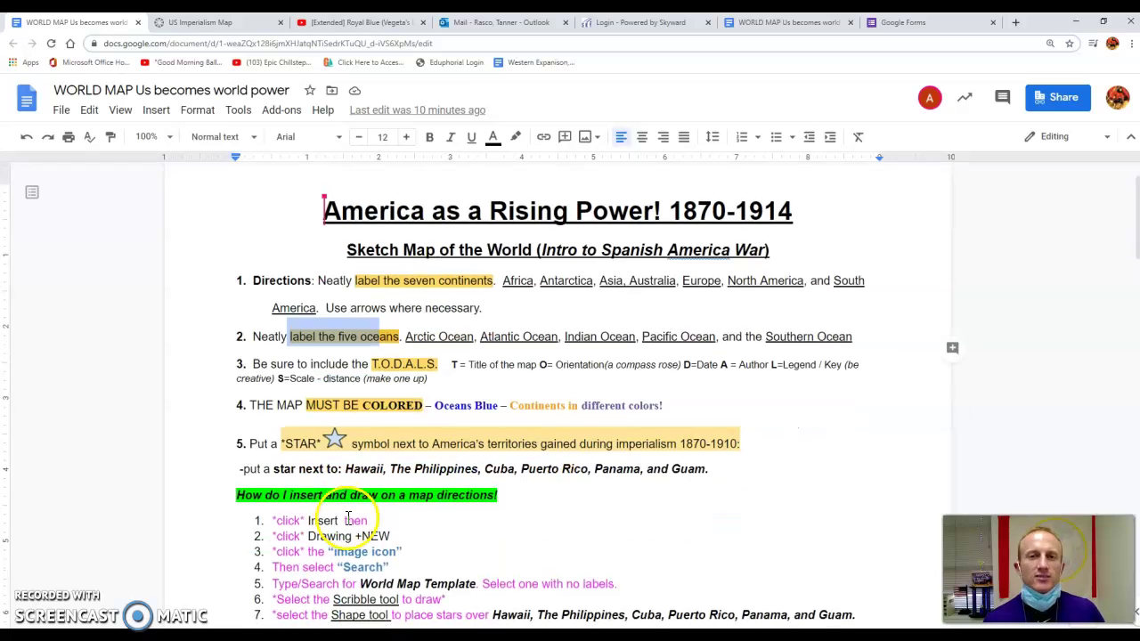
scroll(346, 521, down, 1)
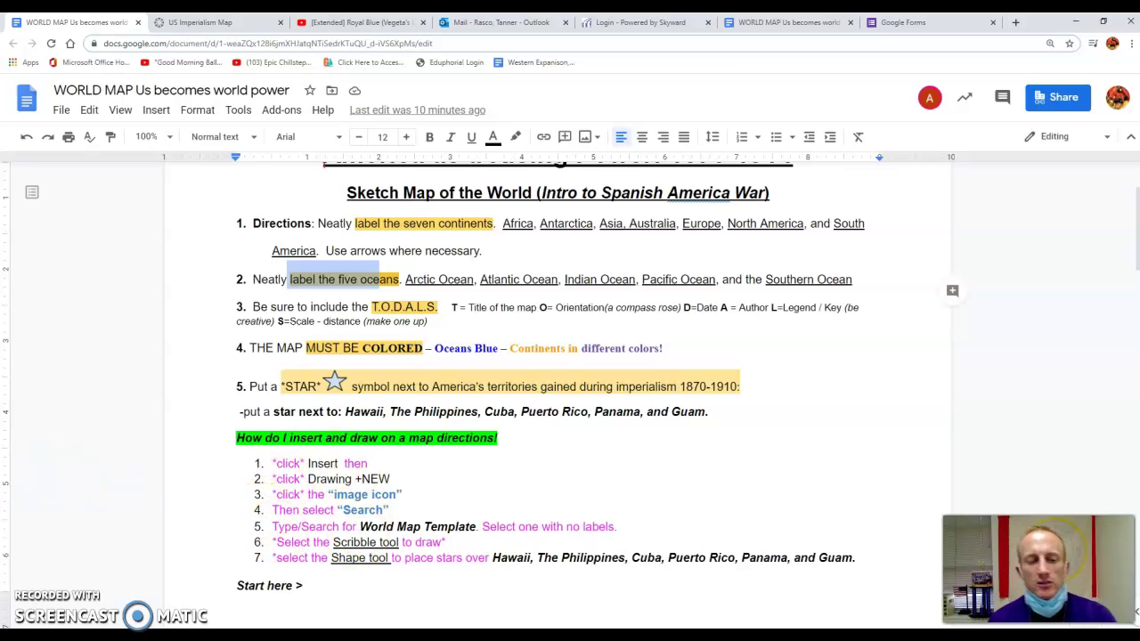
Place the cursor on the blank page just below 'Start here >'.
scroll(360, 502, down, 1)
scroll(361, 501, down, 1)
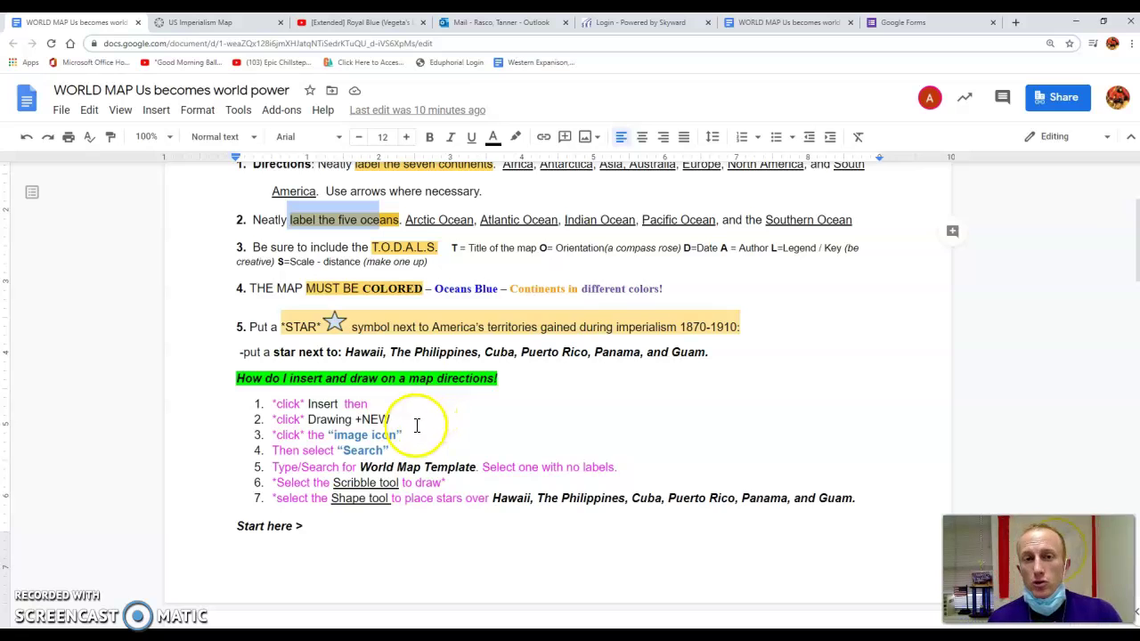
scroll(416, 424, down, 1)
scroll(416, 424, down, 1)
click(273, 431)
scroll(273, 453, down, 2)
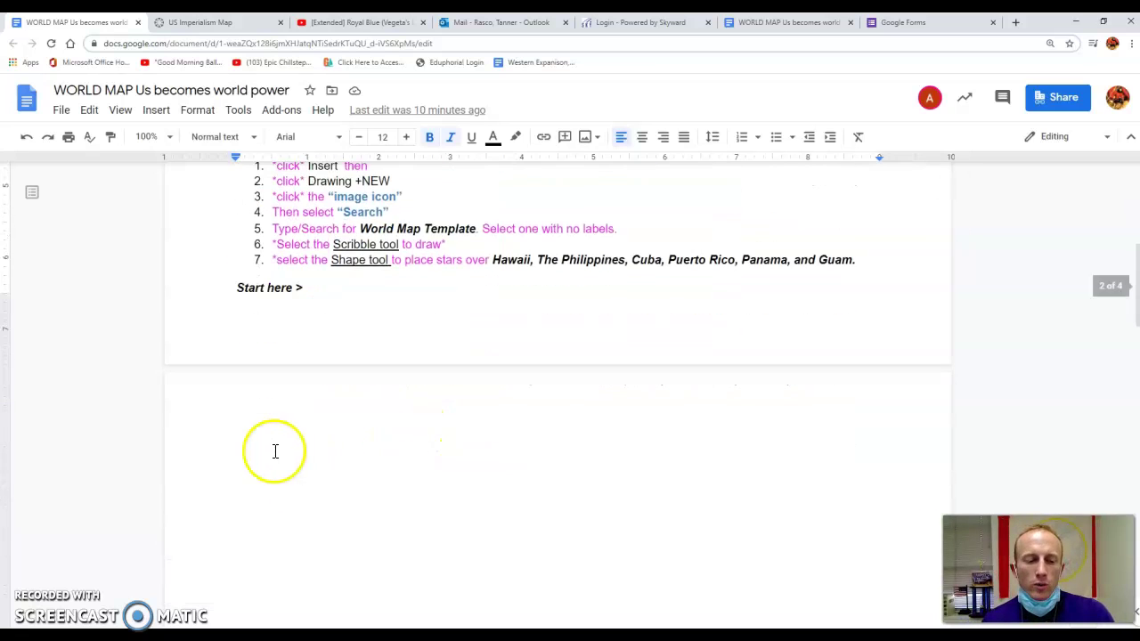
click(253, 417)
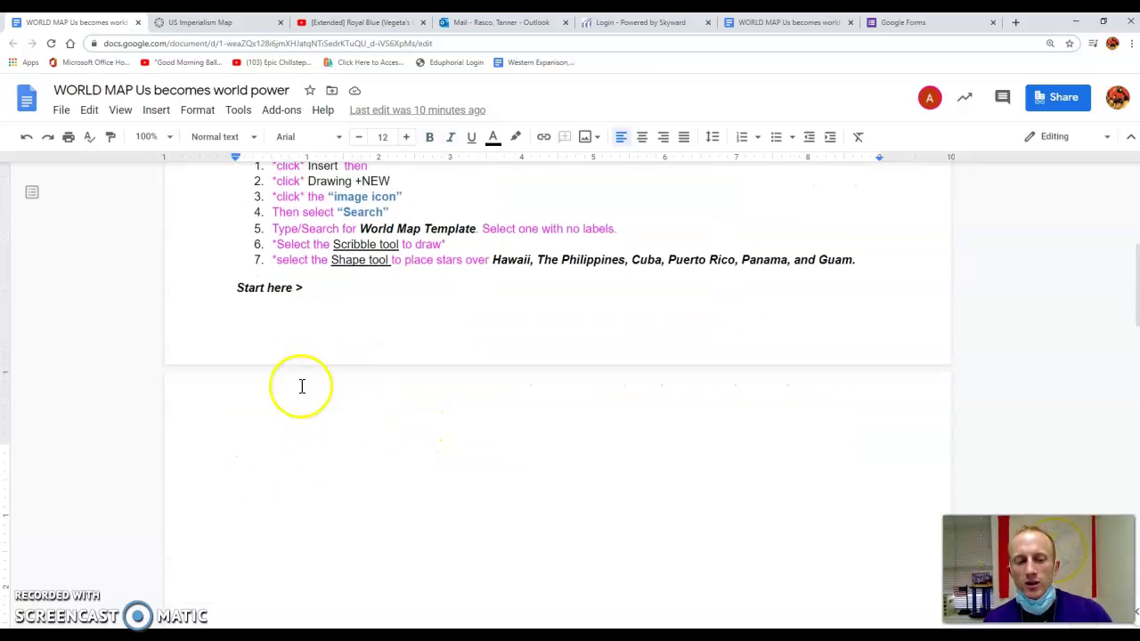
scroll(272, 407, up, 1)
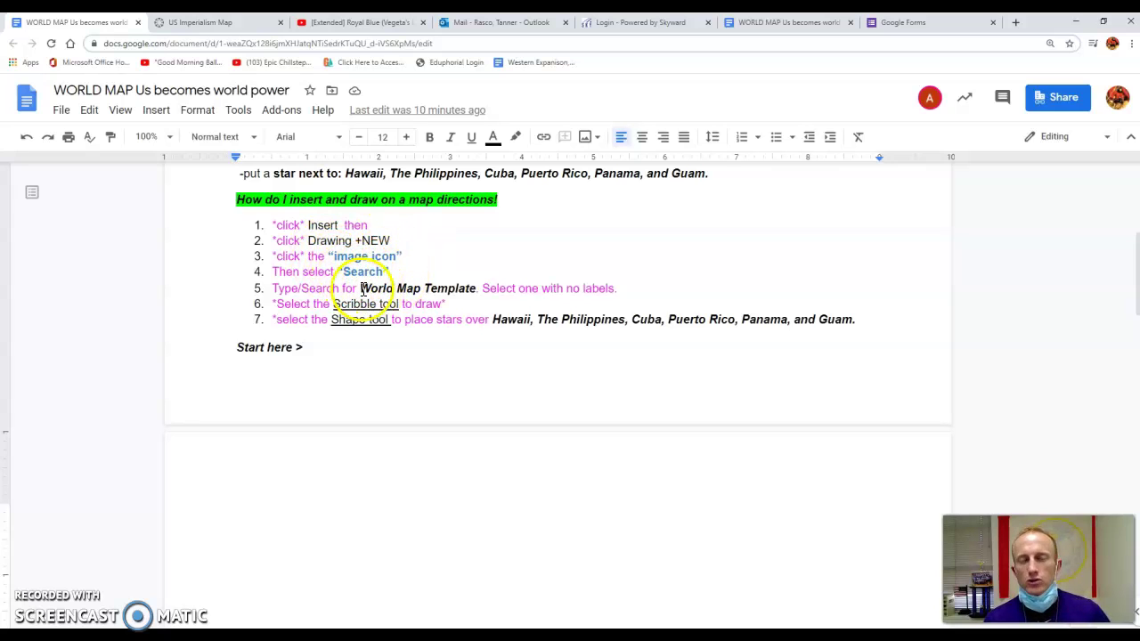
click(237, 507)
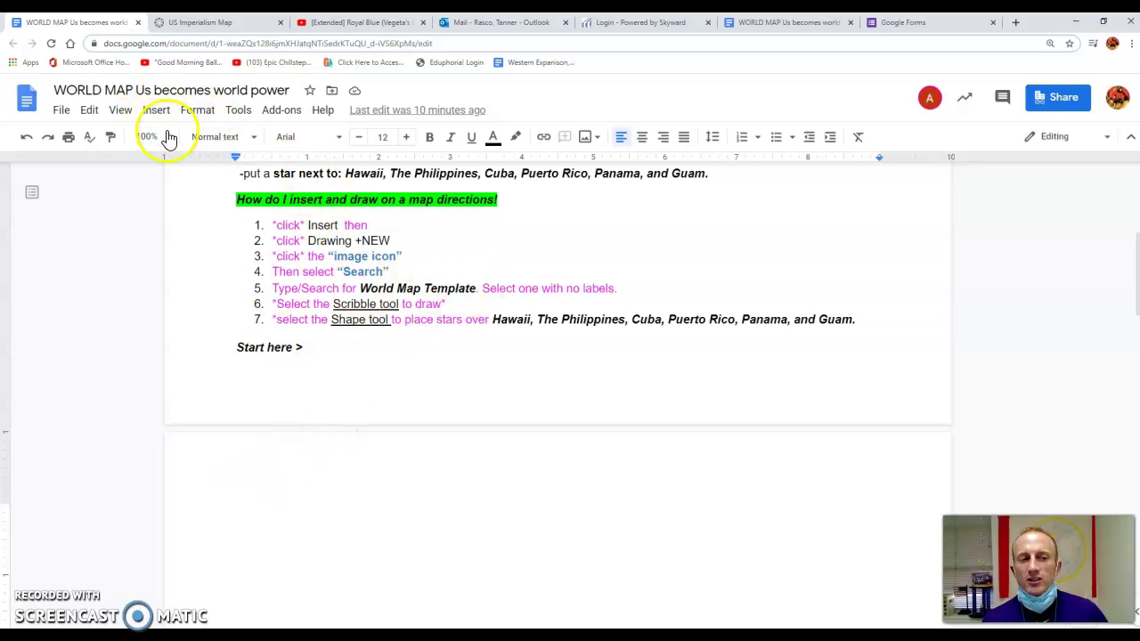
Start a new blank drawing from the Insert menu.
click(160, 111)
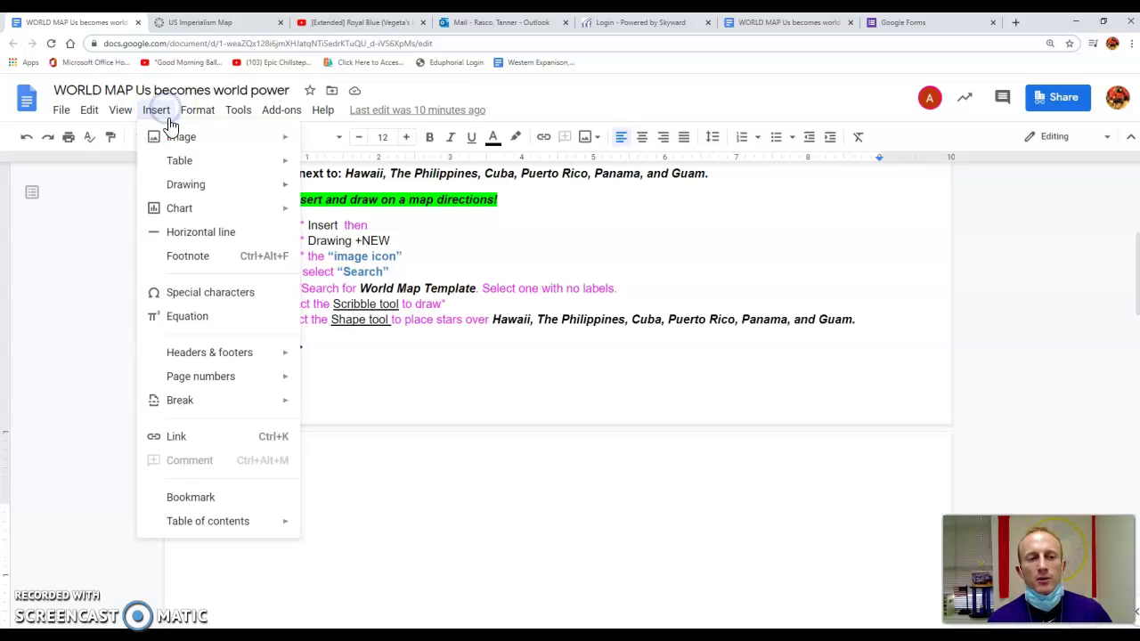
mouse_move(187, 185)
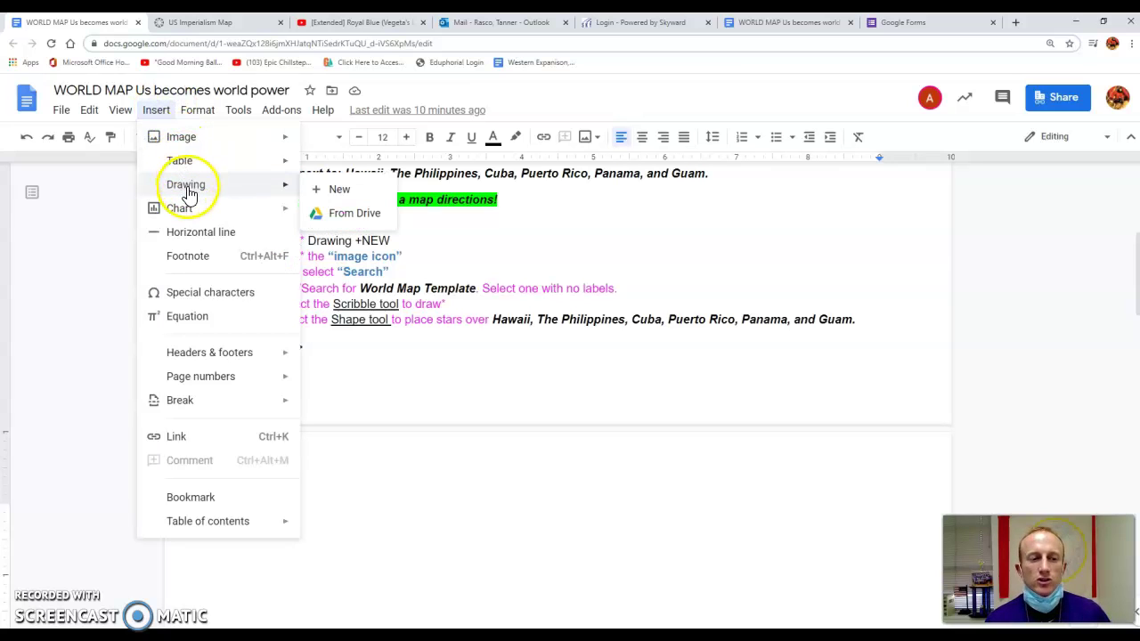
click(337, 191)
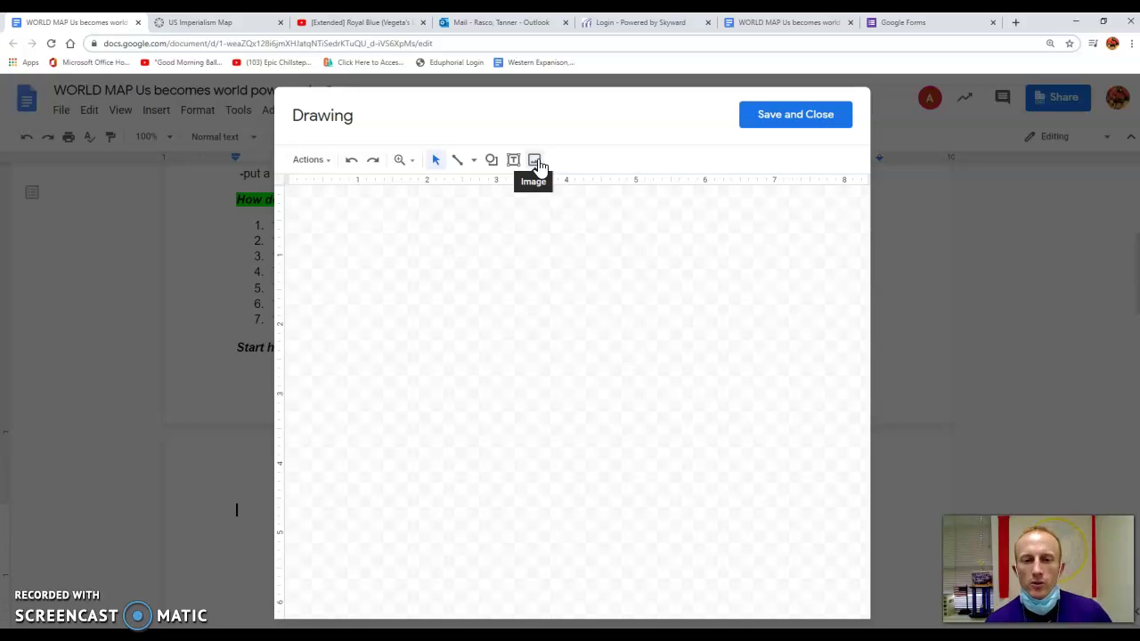
Image-search 'World Map Template' and insert the blank world map with blue oceans.
click(534, 160)
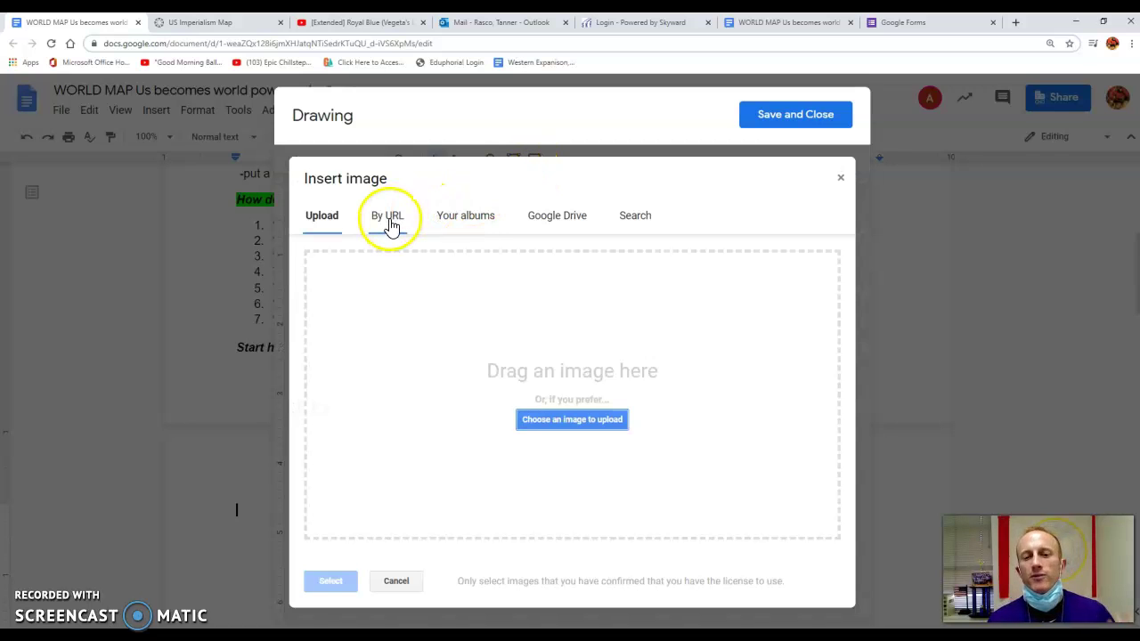
click(635, 219)
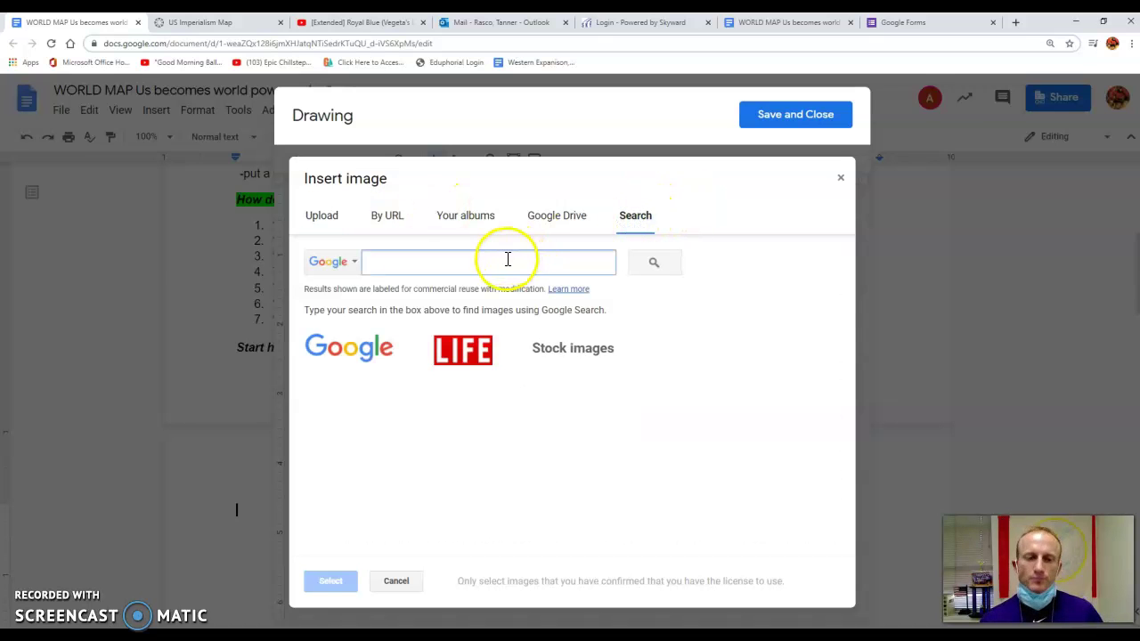
click(471, 263)
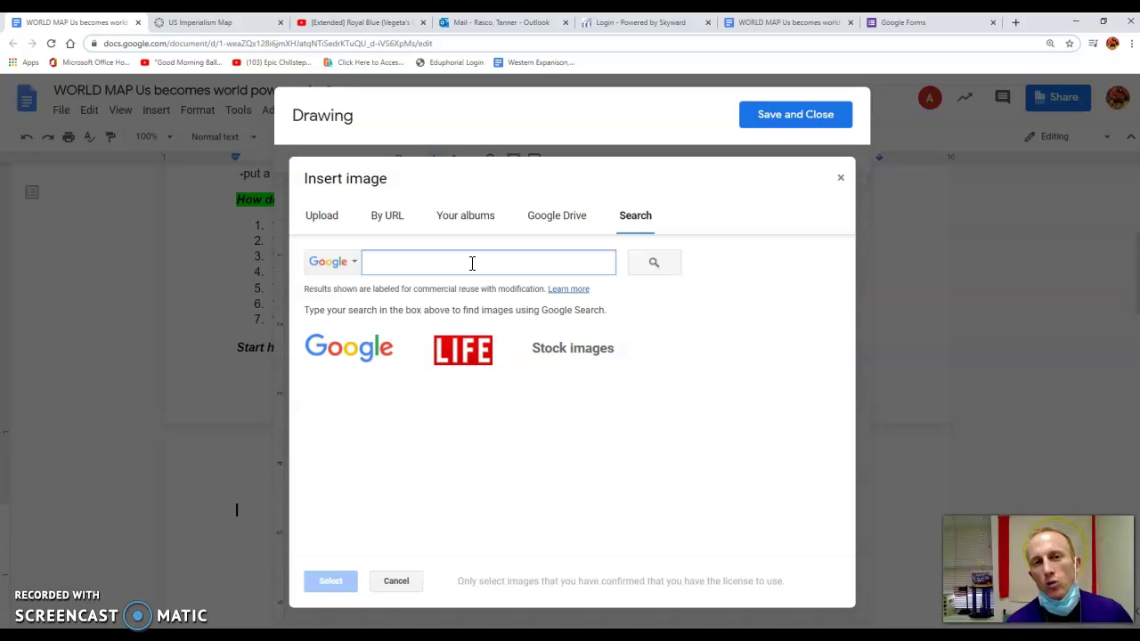
text(World Map Template)
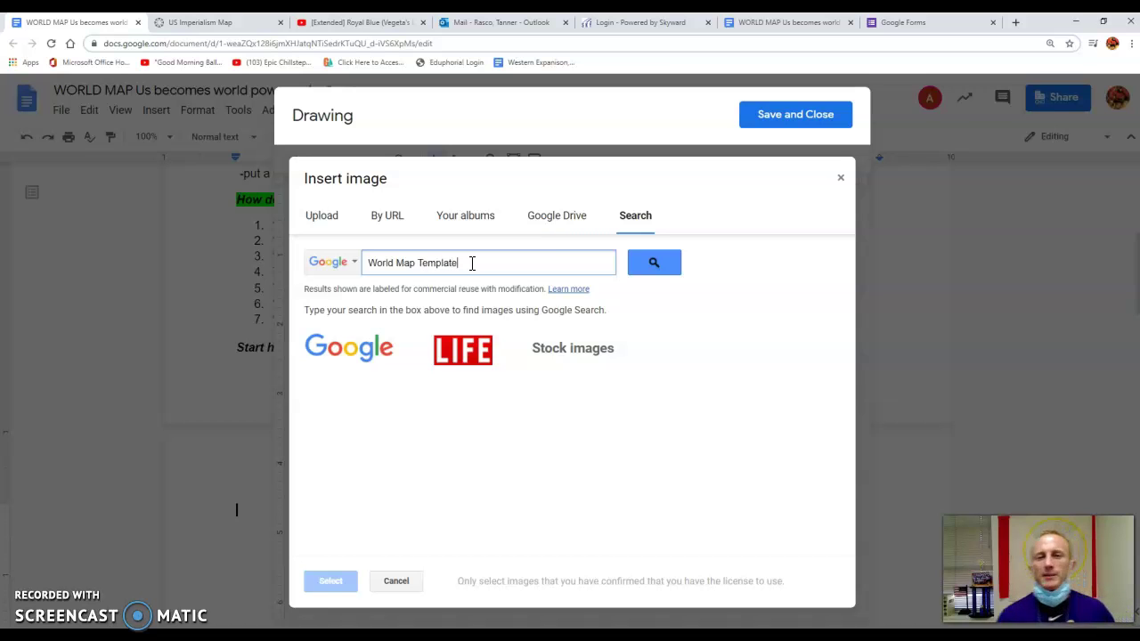
click(674, 263)
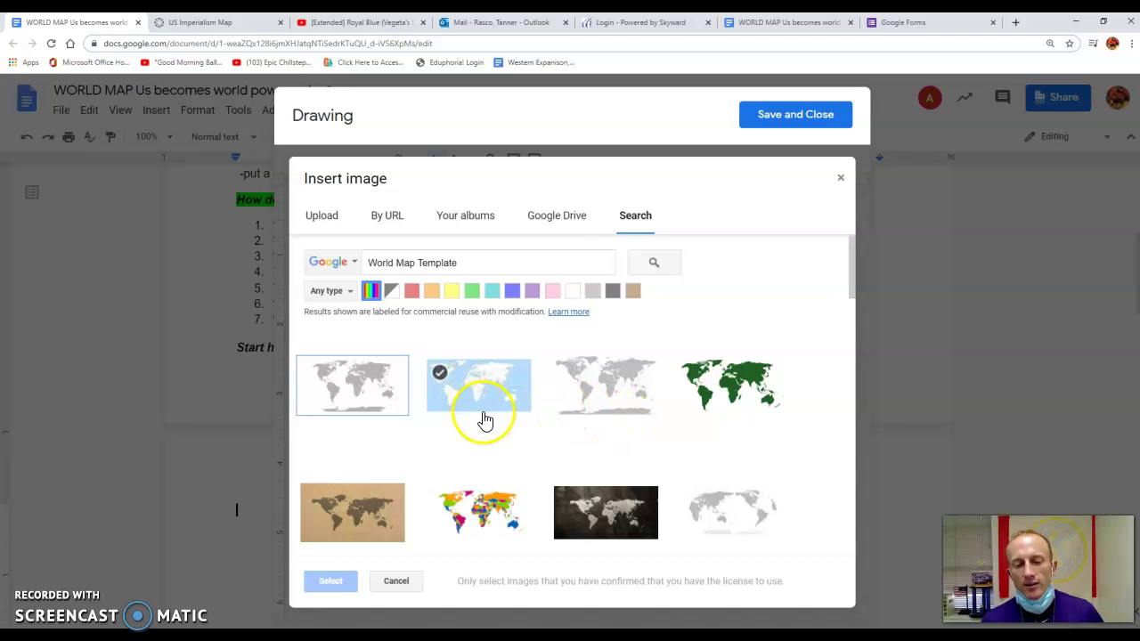
scroll(588, 401, down, 3)
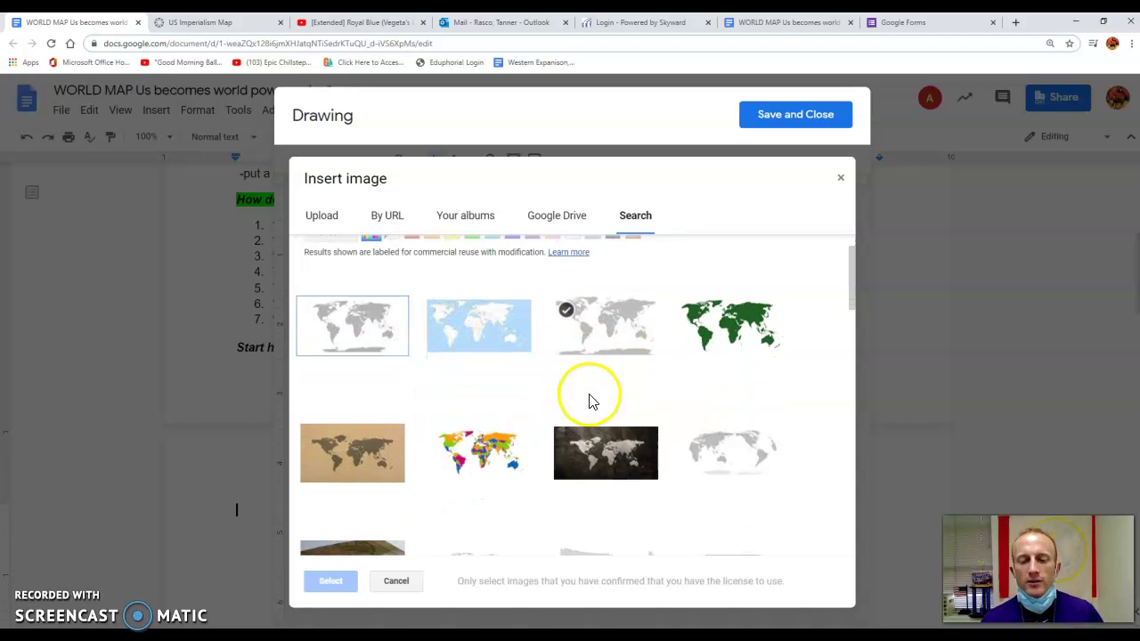
scroll(522, 427, down, 3)
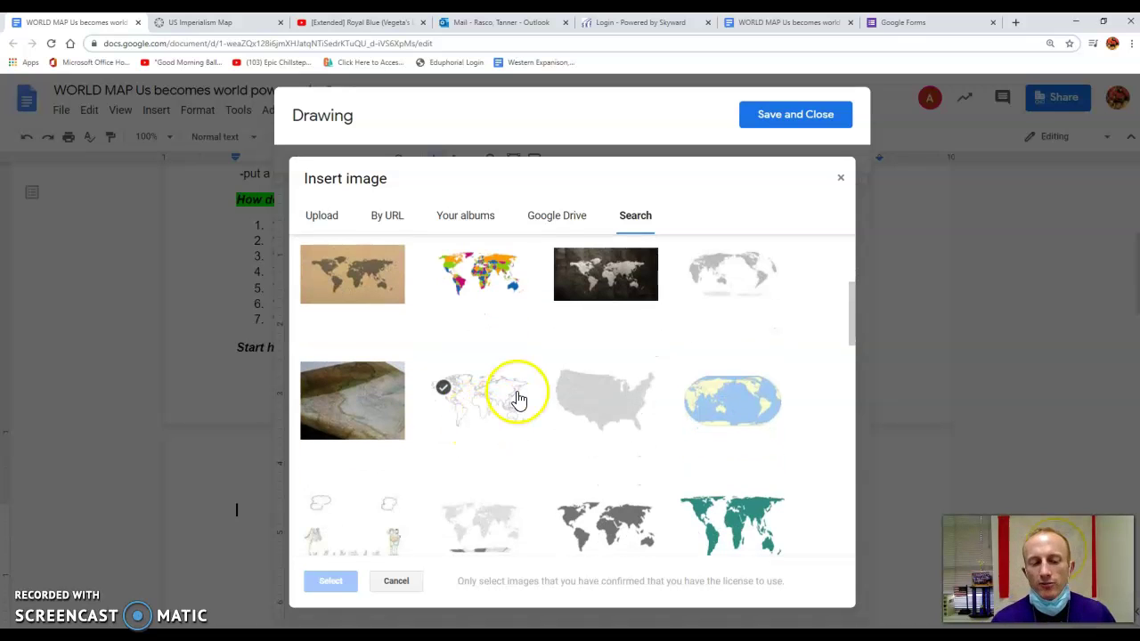
scroll(514, 401, up, 5)
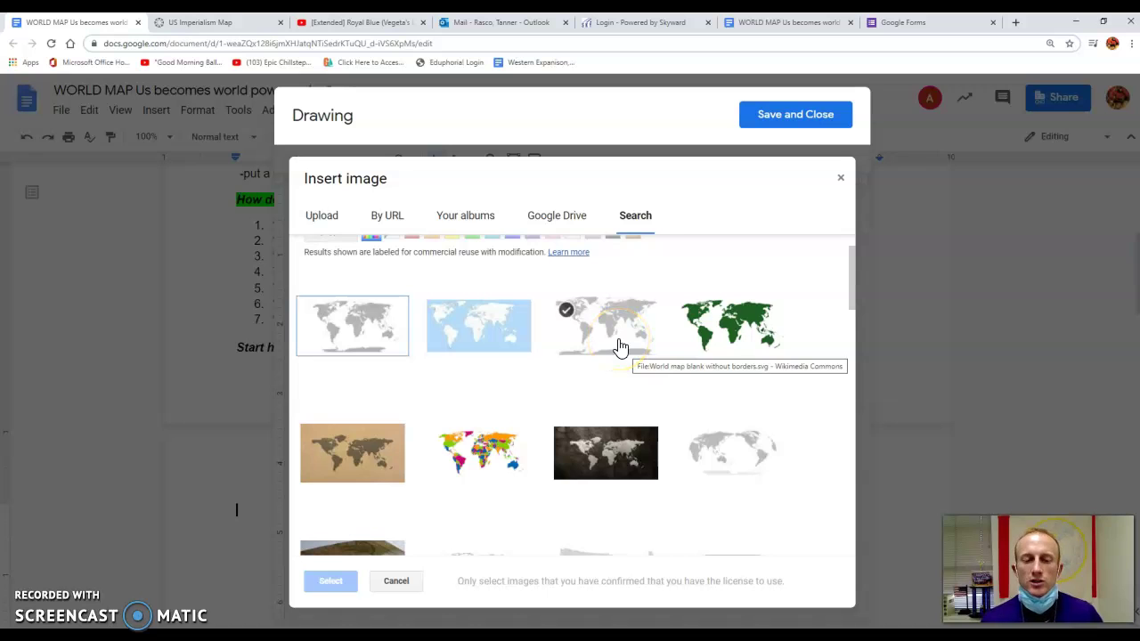
click(494, 344)
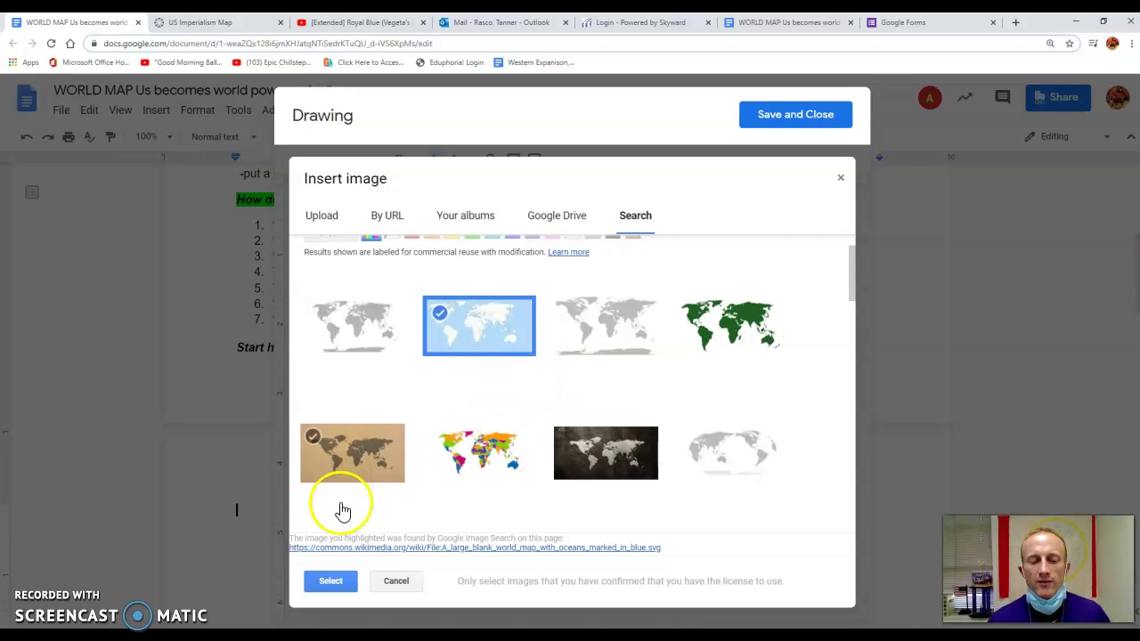
click(344, 581)
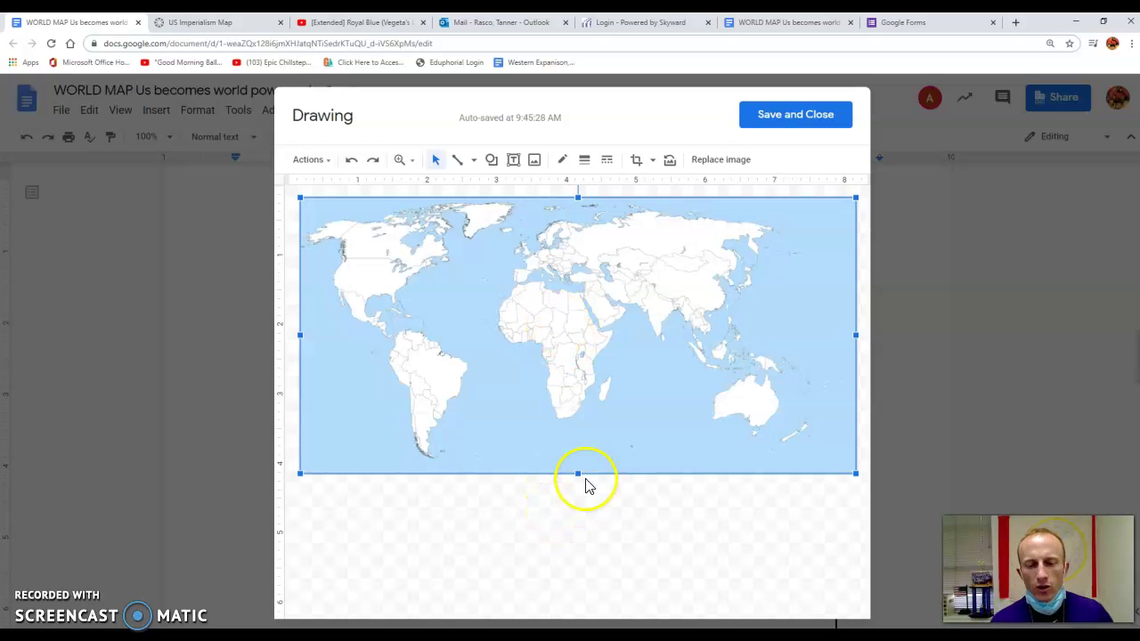
Stretch the world map taller on the canvas, then save and close the drawing.
drag(577, 476, 577, 512)
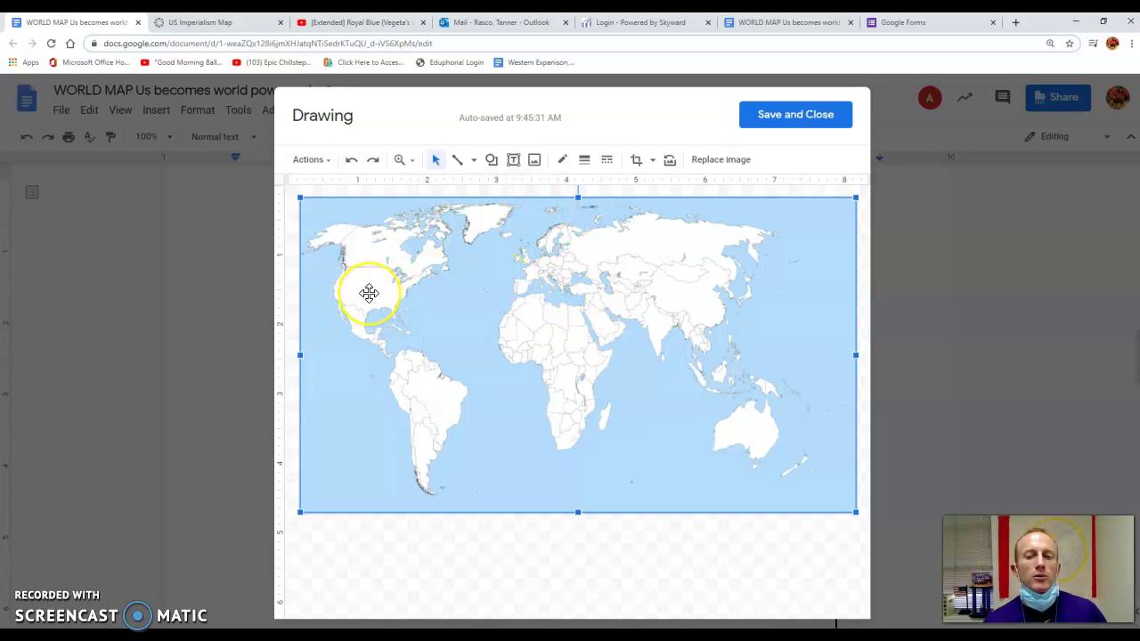
click(796, 115)
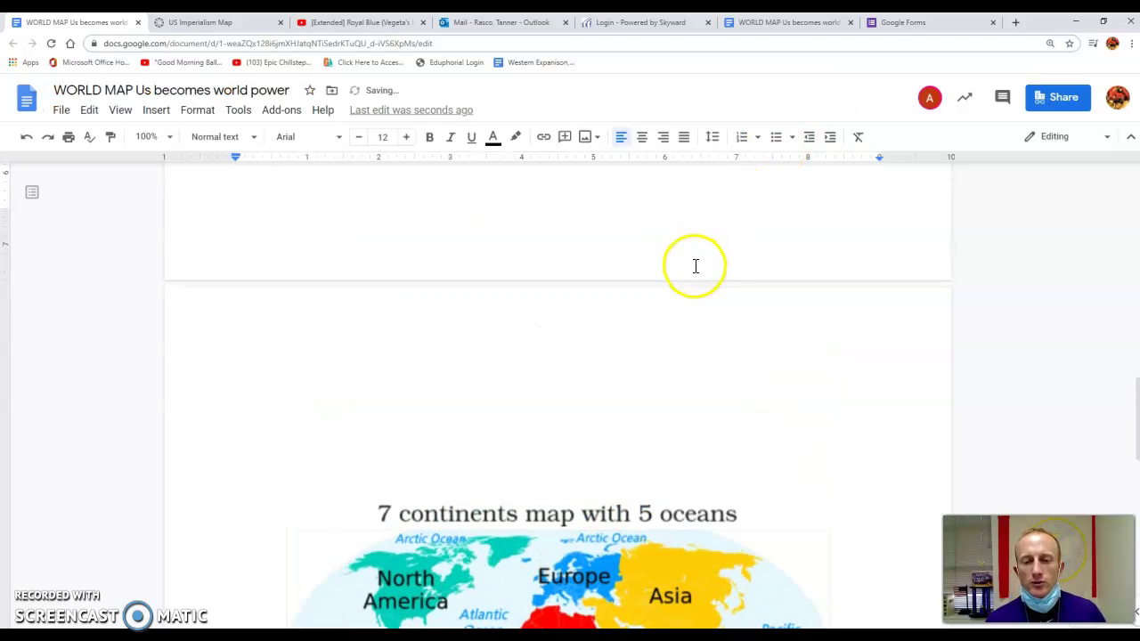
scroll(694, 259, up, 10)
scroll(698, 290, down, 1)
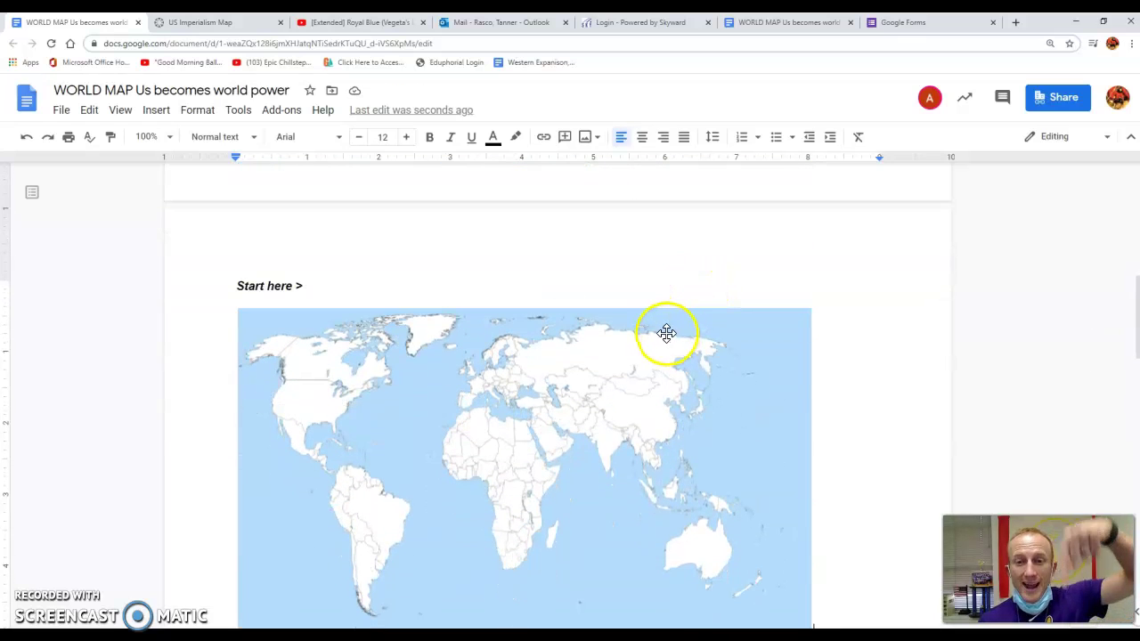
scroll(666, 347, down, 3)
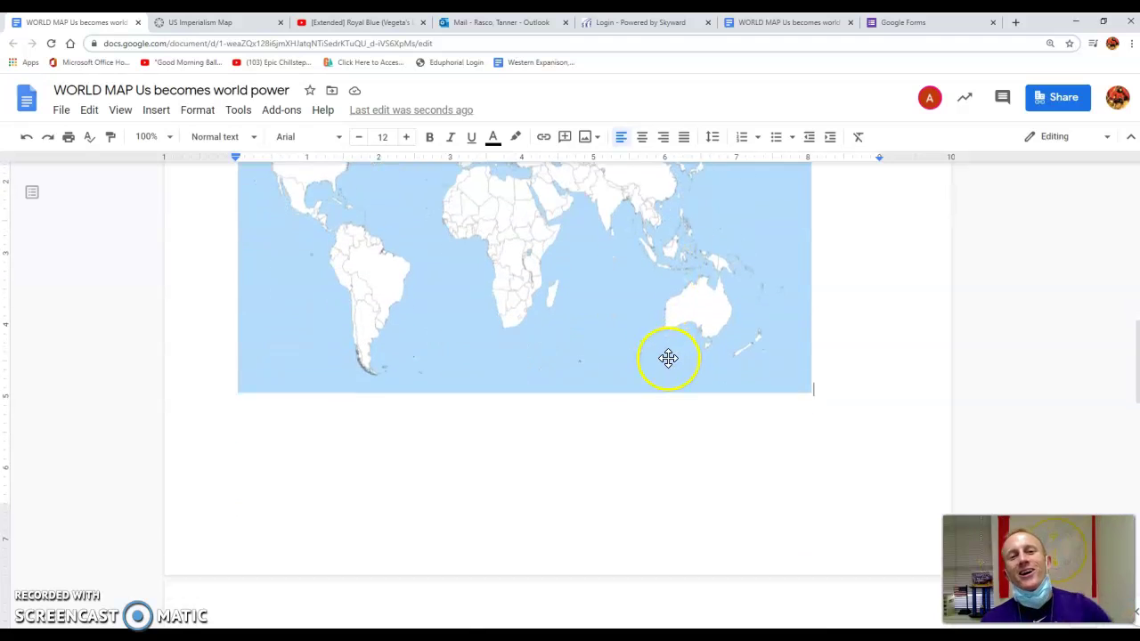
scroll(670, 372, down, 5)
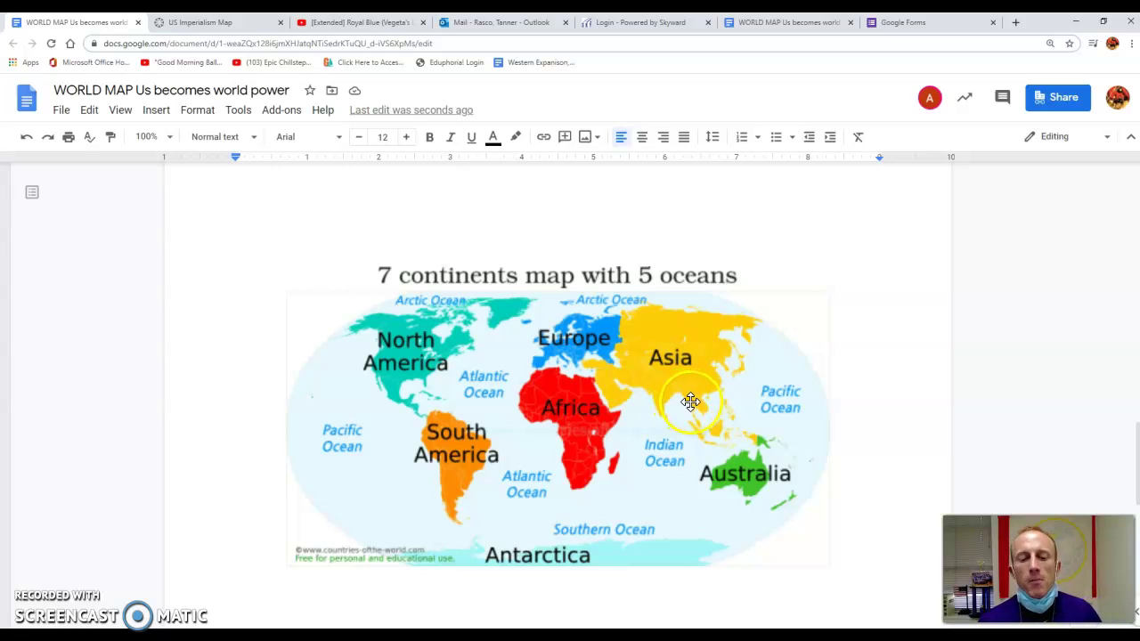
scroll(661, 534, down, 4)
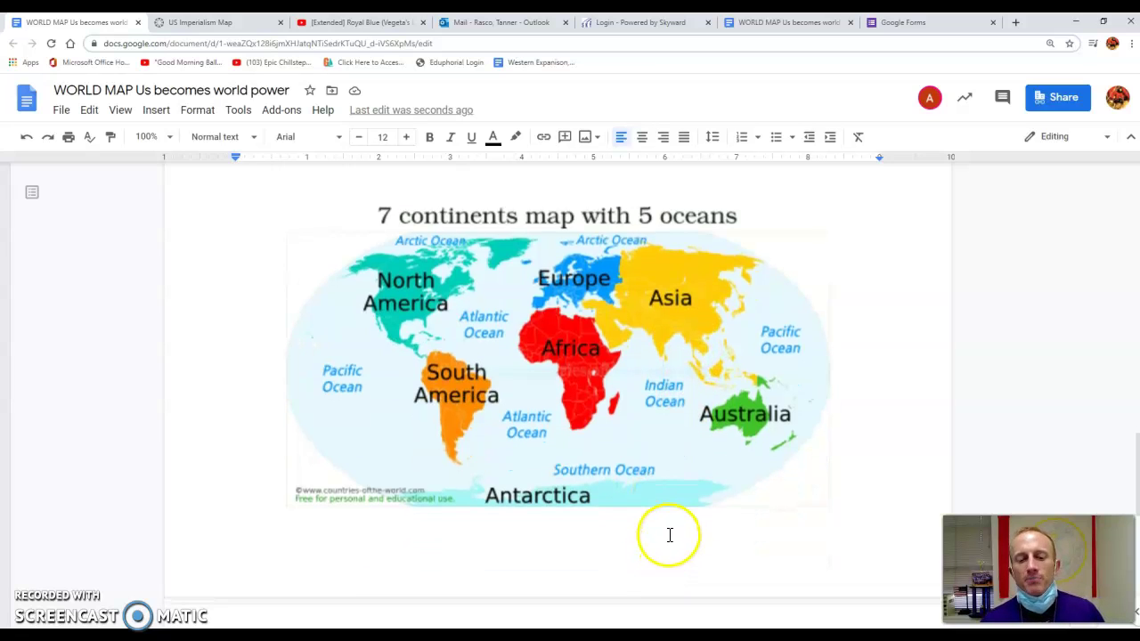
scroll(668, 534, down, 1)
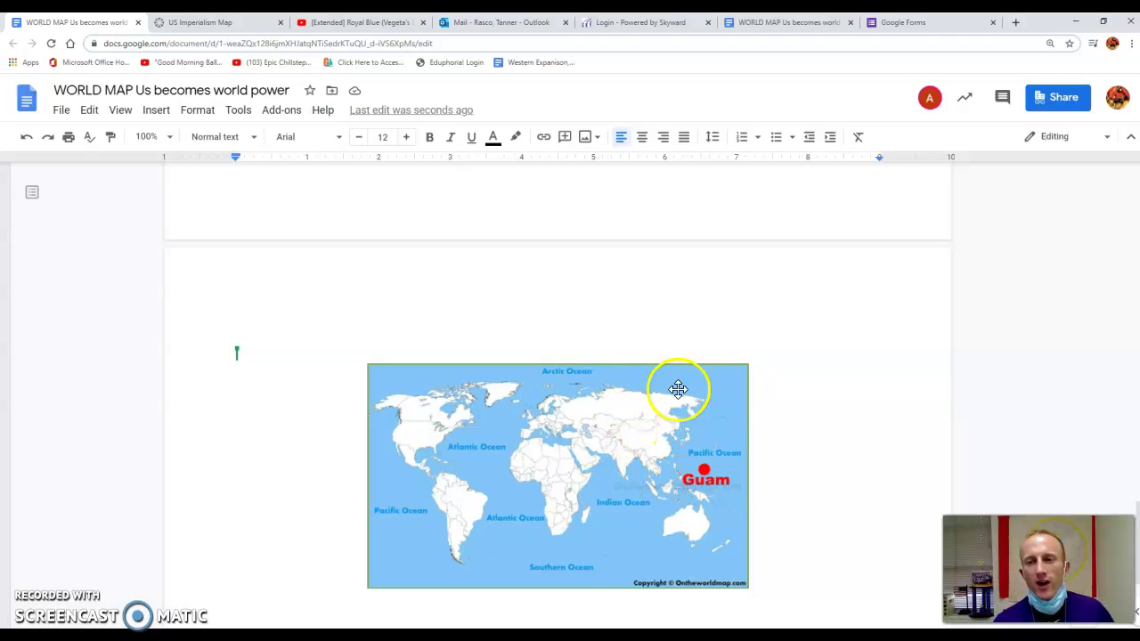
Search Google for 'hawaii on a world map' in a new tab and open an image result.
click(1015, 22)
text(hawaii )
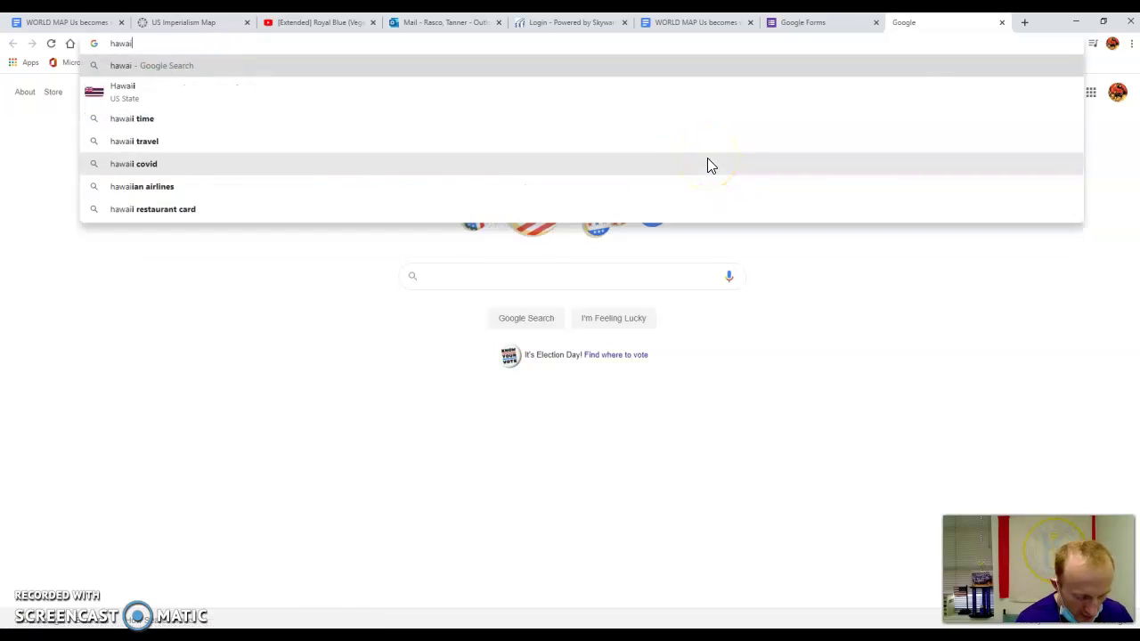
text(on wa)
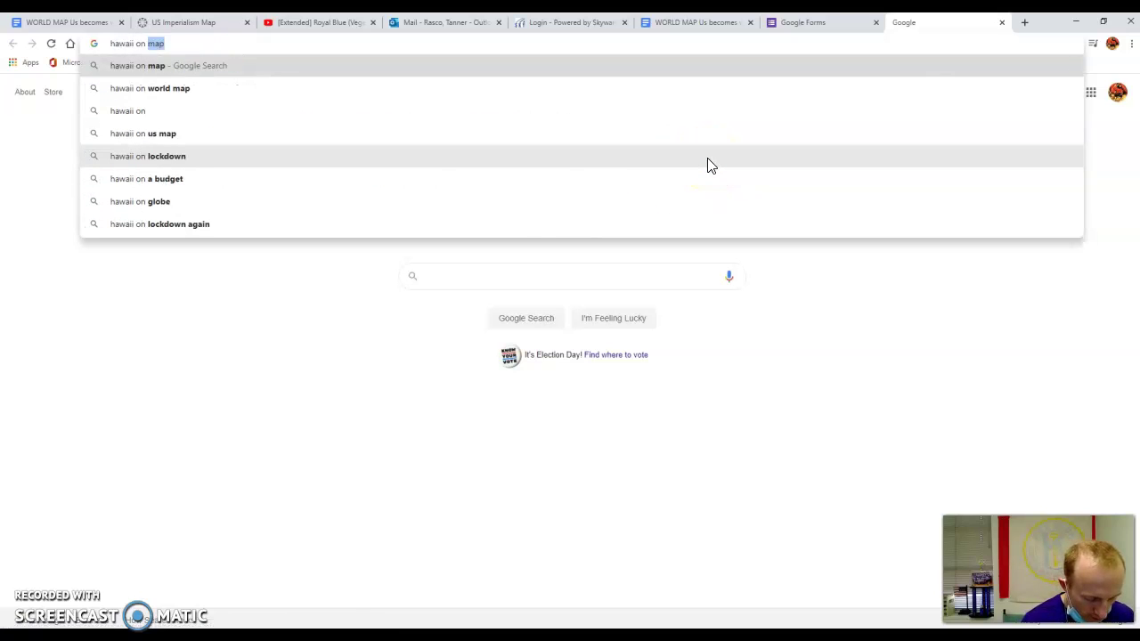
key(BackSpace)
key(BackSpace)
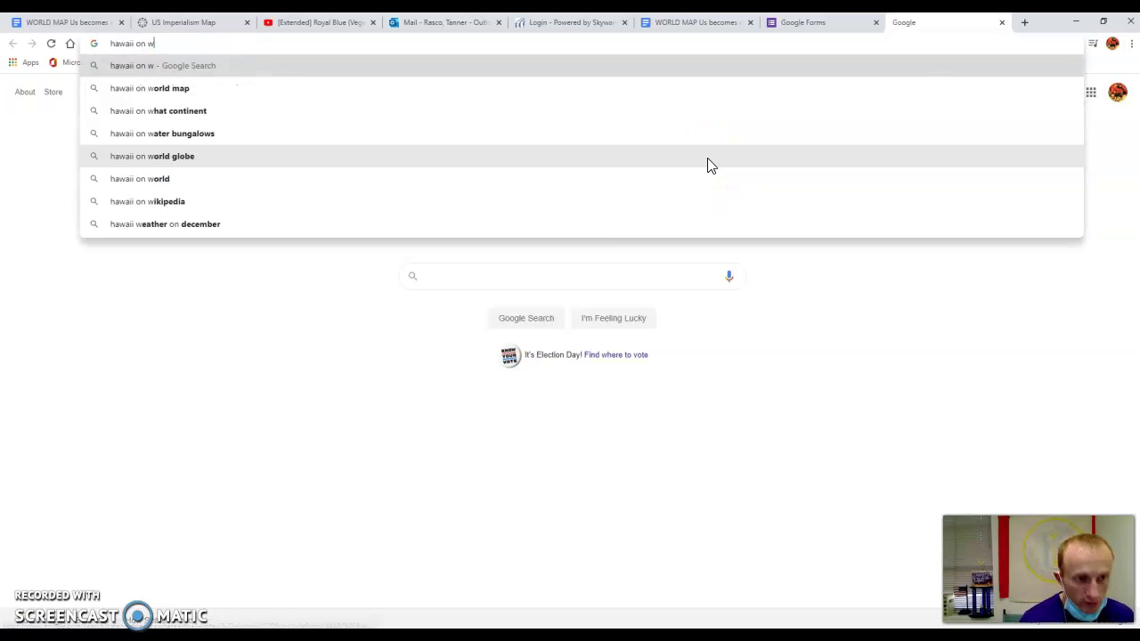
text(a world map)
key(Return)
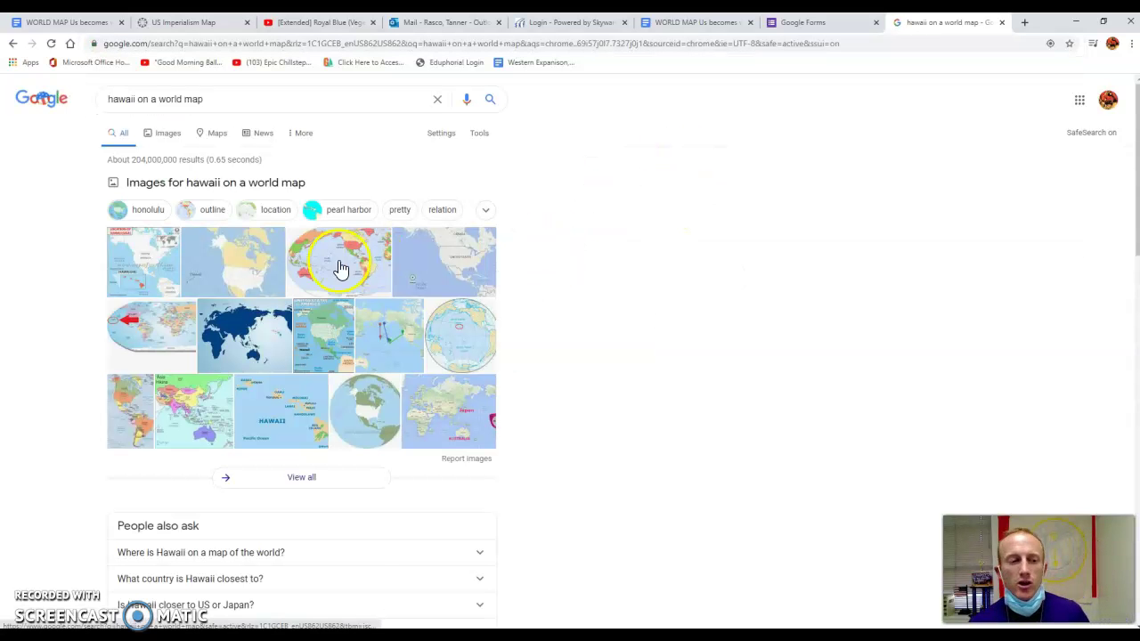
click(145, 270)
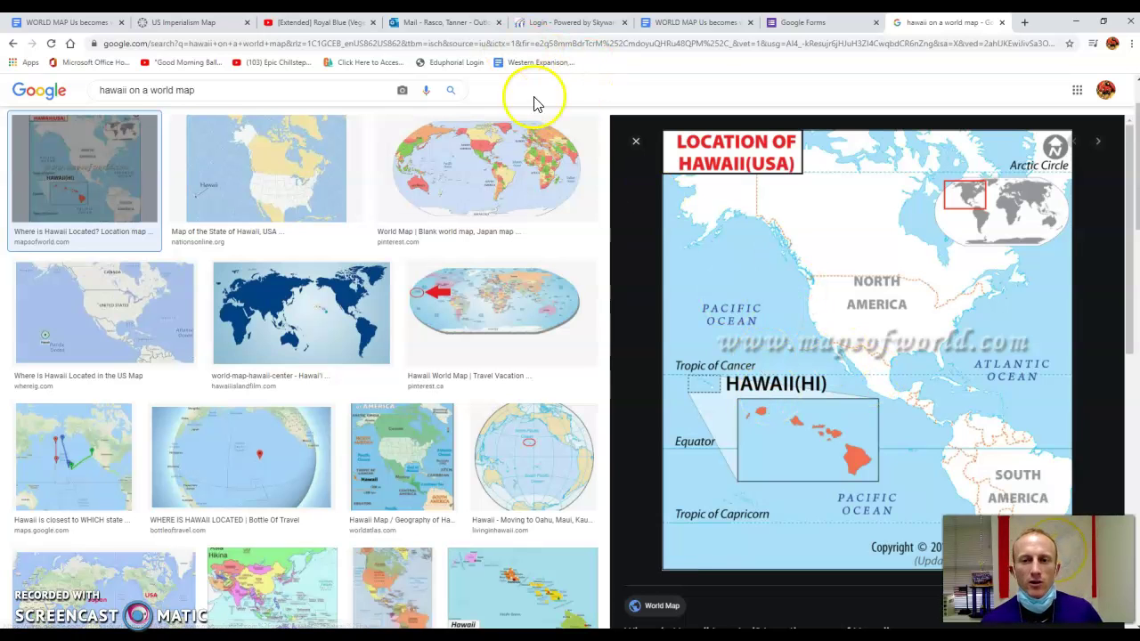
Return to the WORLD MAP document and scroll down to the blank world map.
click(700, 23)
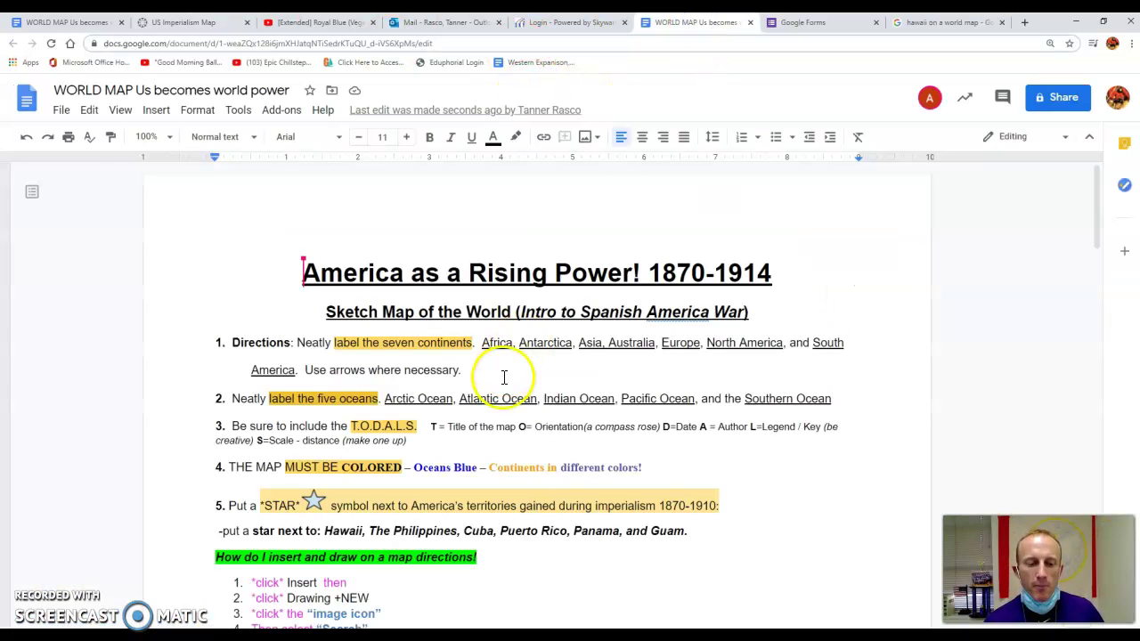
scroll(507, 379, down, 3)
scroll(525, 389, down, 5)
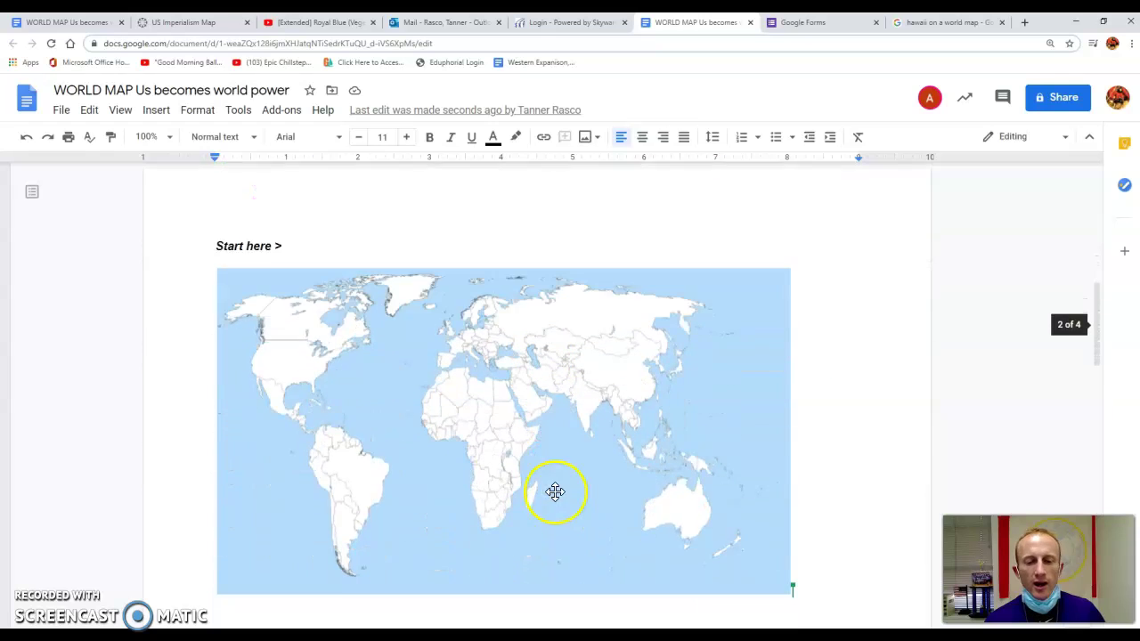
scroll(533, 441, down, 2)
scroll(517, 410, up, 3)
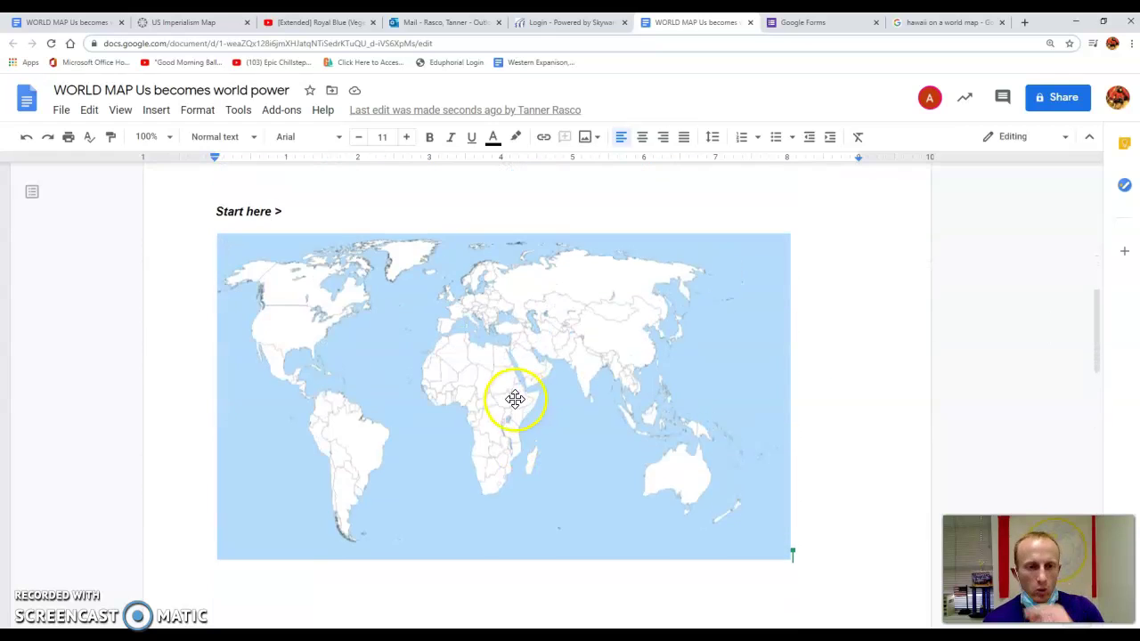
scroll(491, 464, down, 5)
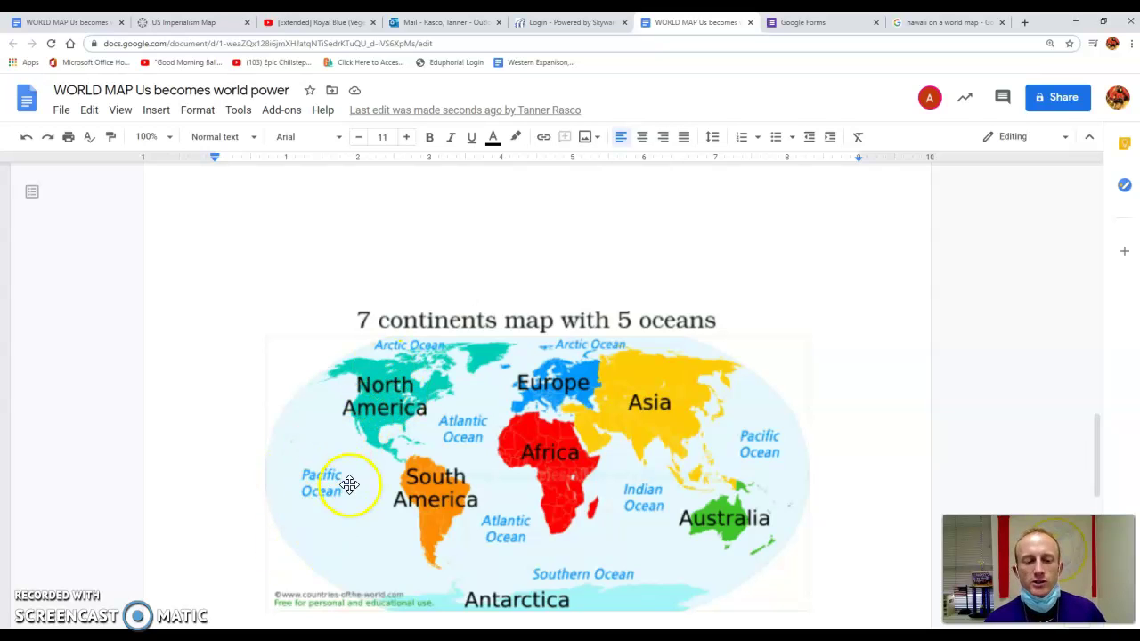
scroll(341, 451, up, 5)
Open the map in the drawing editor and add a 'North America' text box at size 10.
click(452, 448)
double_click(452, 447)
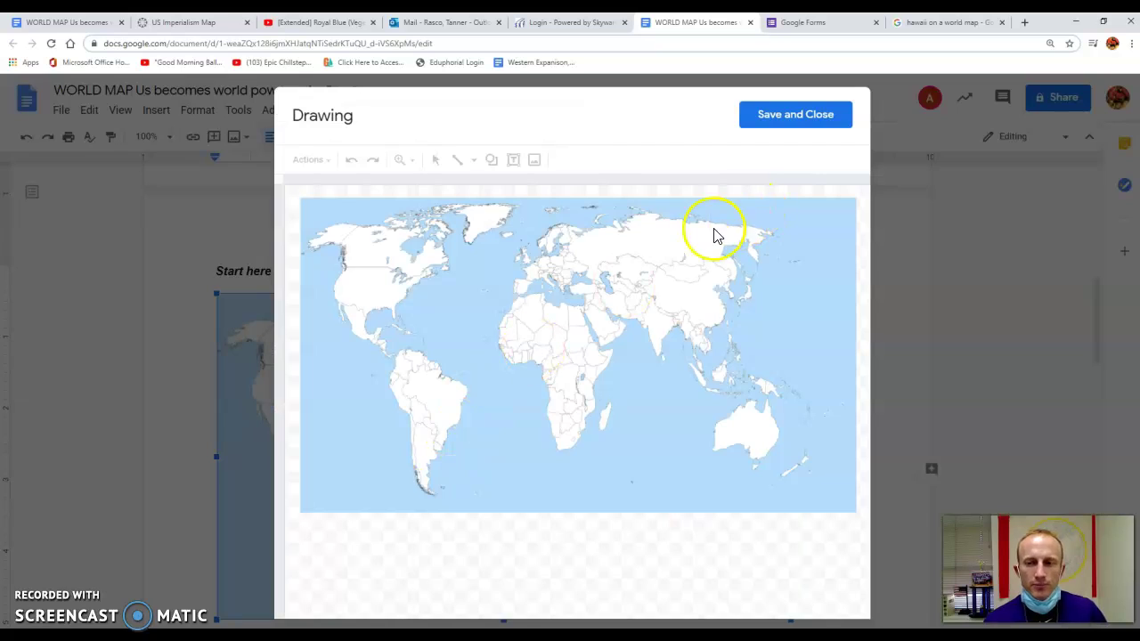
click(513, 163)
click(363, 286)
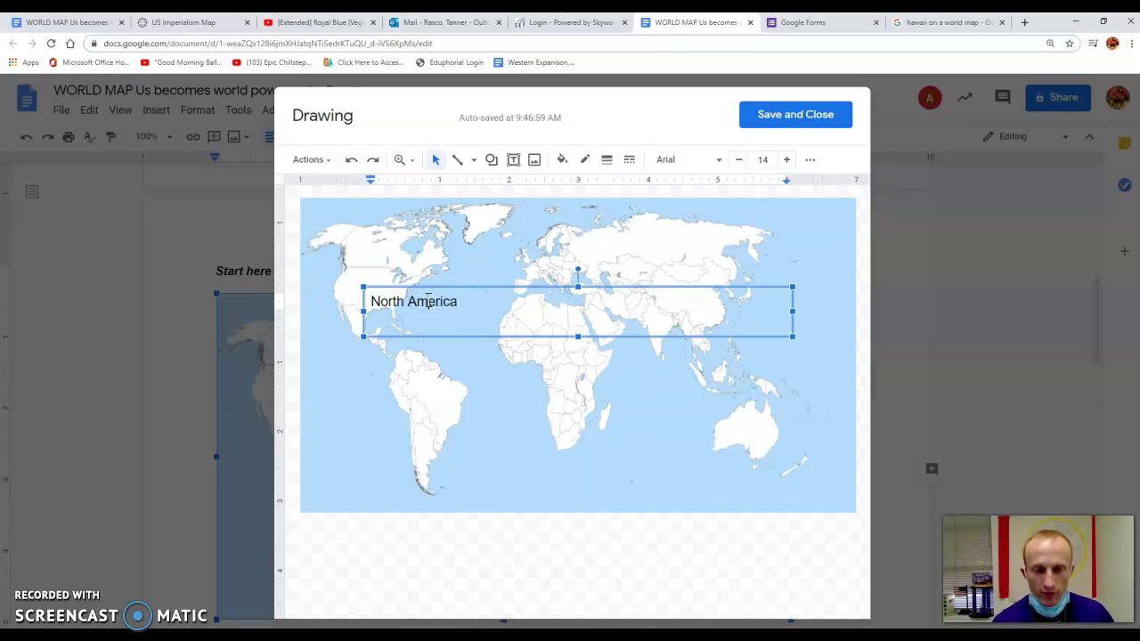
drag(470, 302, 349, 293)
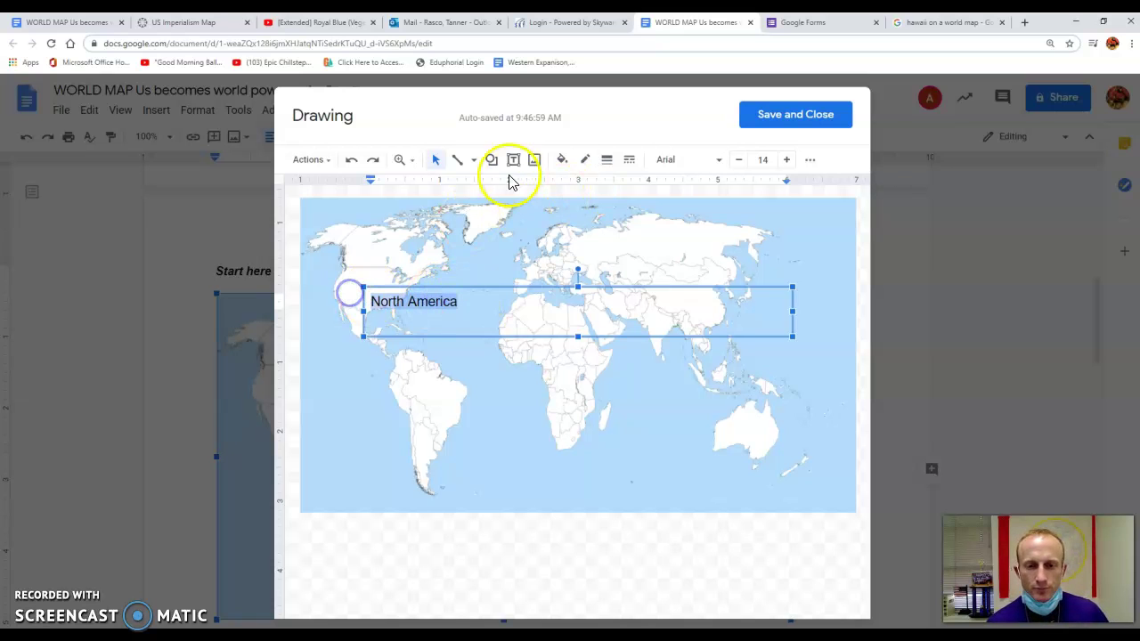
click(739, 160)
click(739, 161)
click(739, 161)
click(739, 160)
Fit the North America label box to its text, fill it light blue, and move it onto the continent.
drag(793, 311, 435, 295)
drag(402, 336, 401, 317)
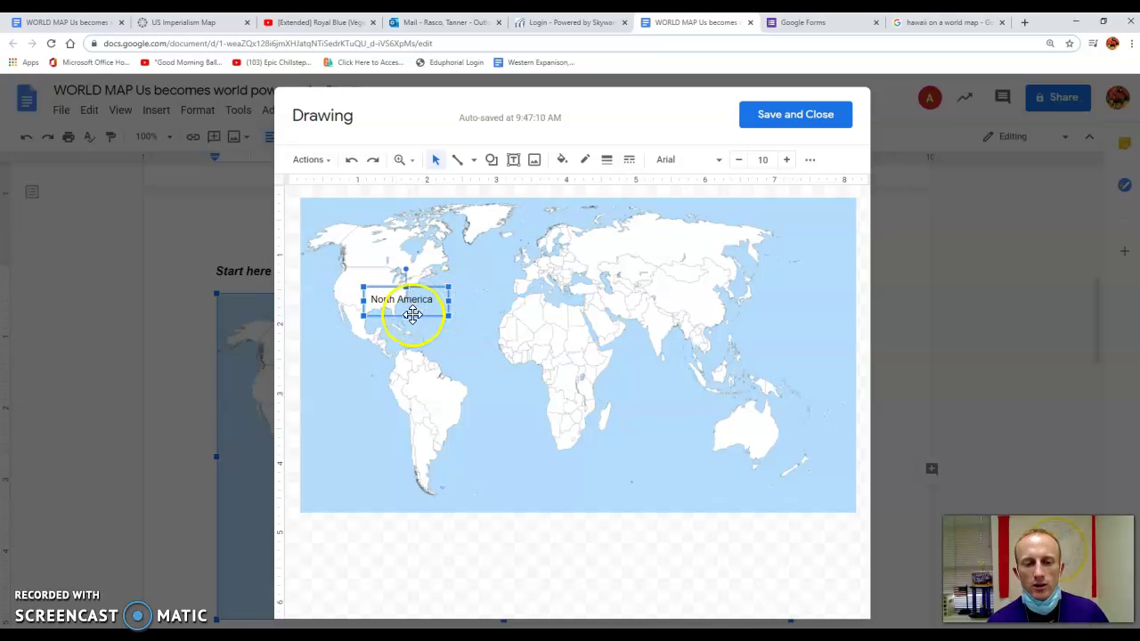
double_click(425, 299)
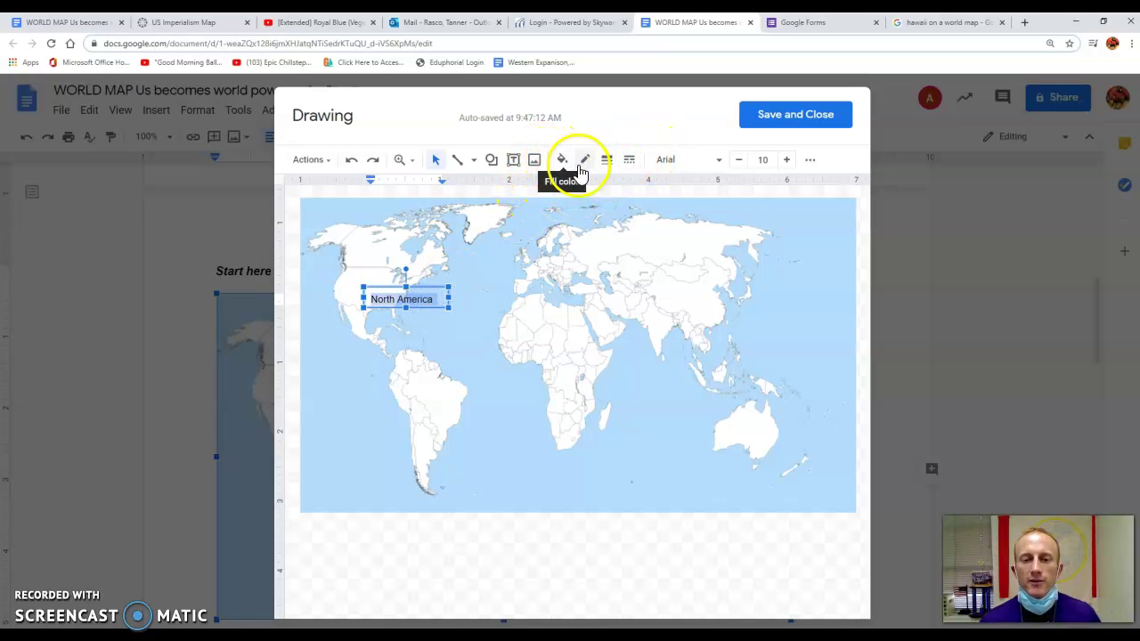
click(561, 161)
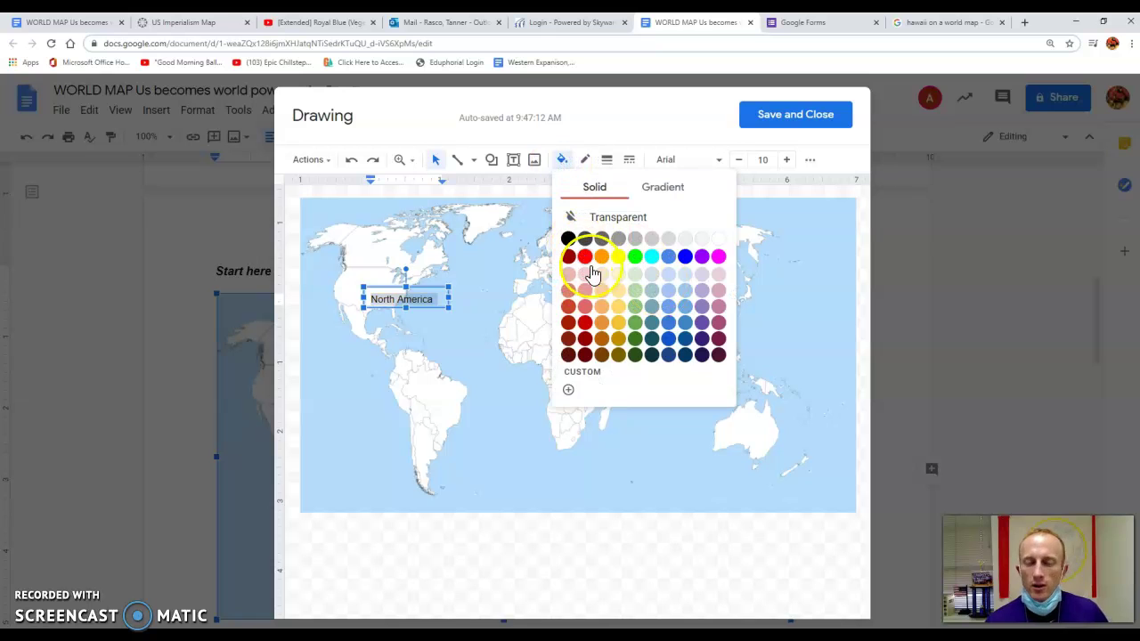
click(688, 296)
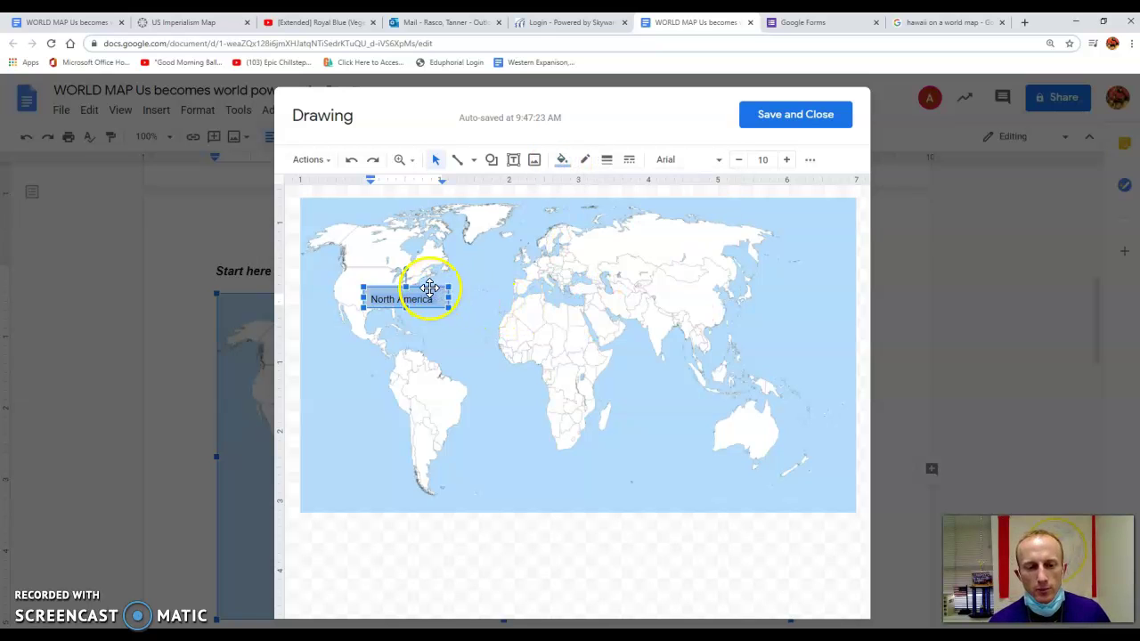
drag(433, 290, 408, 283)
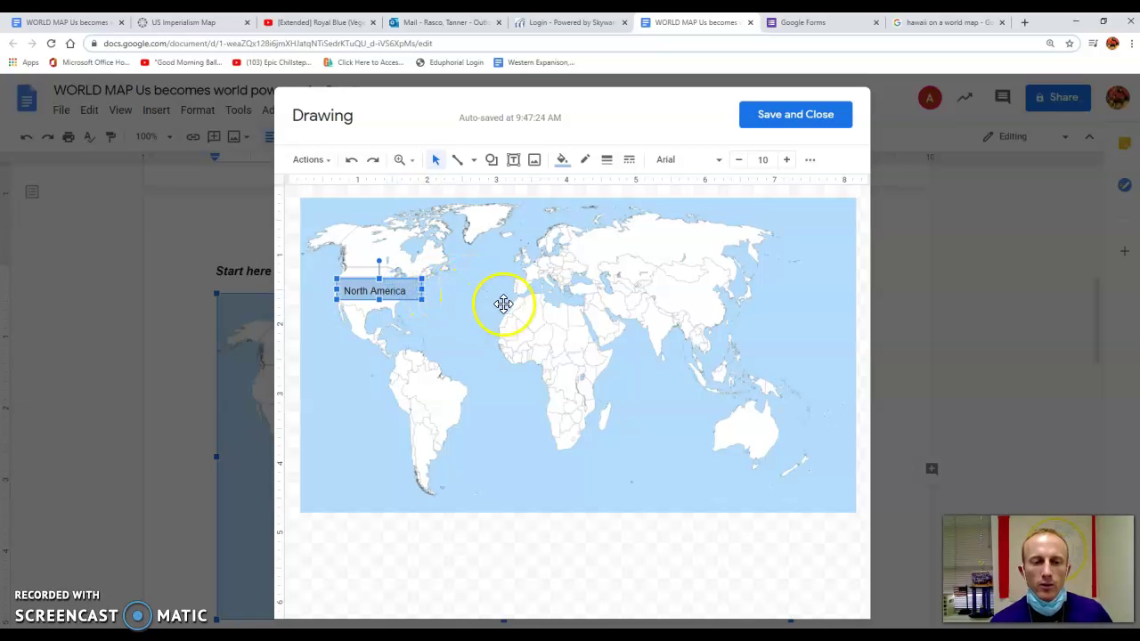
Add a 'Pacific Ocean' text box at the map's left edge and resize it.
click(472, 273)
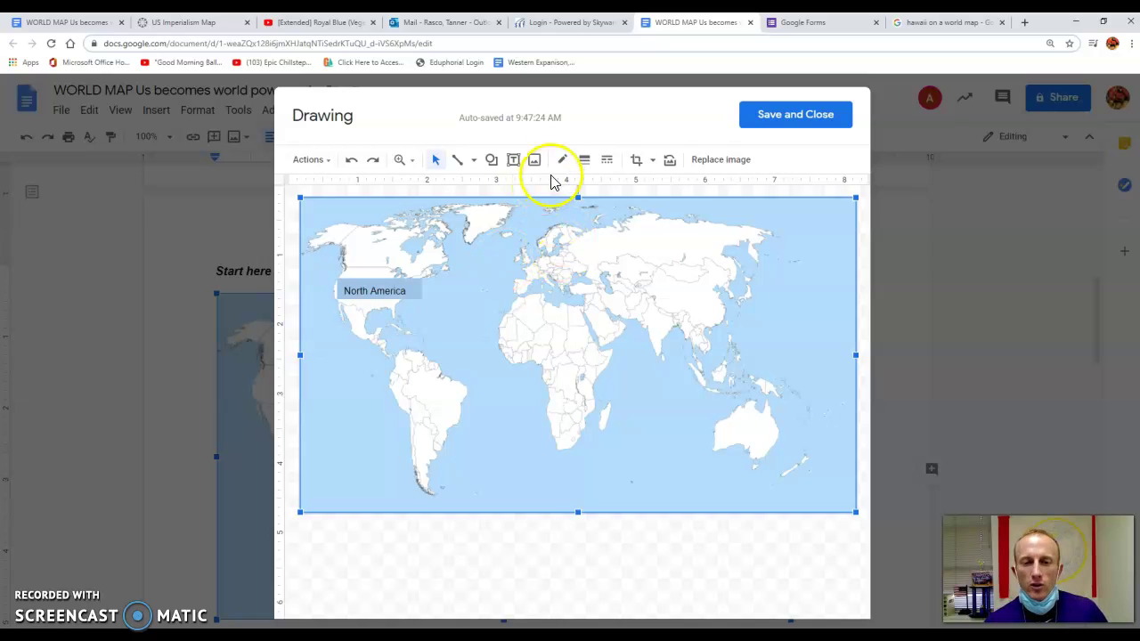
click(513, 159)
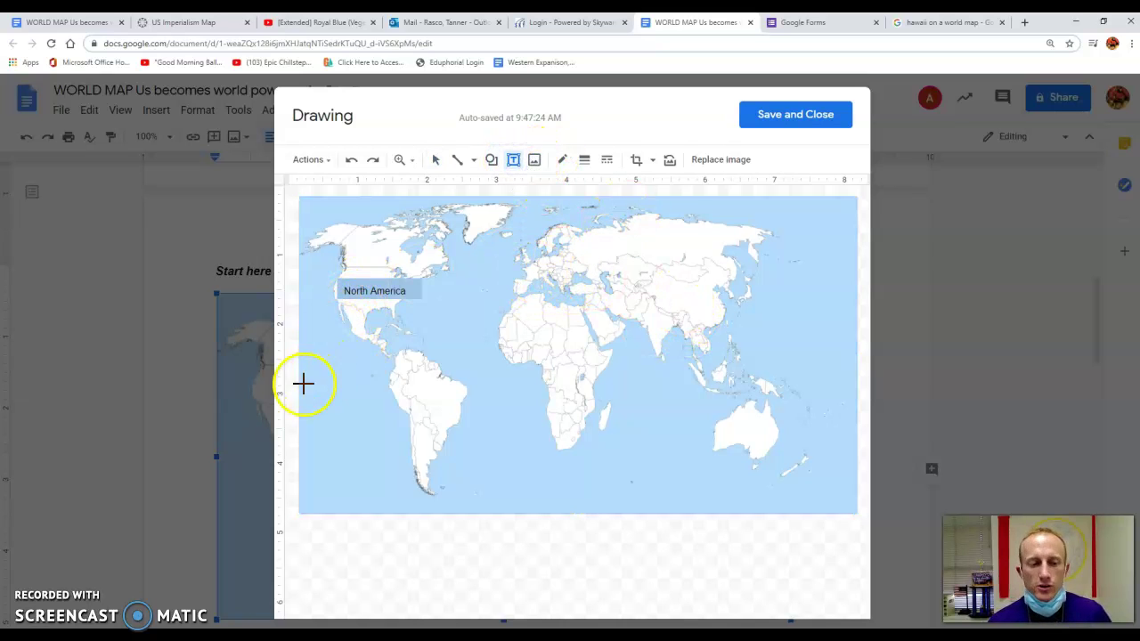
drag(304, 385, 342, 397)
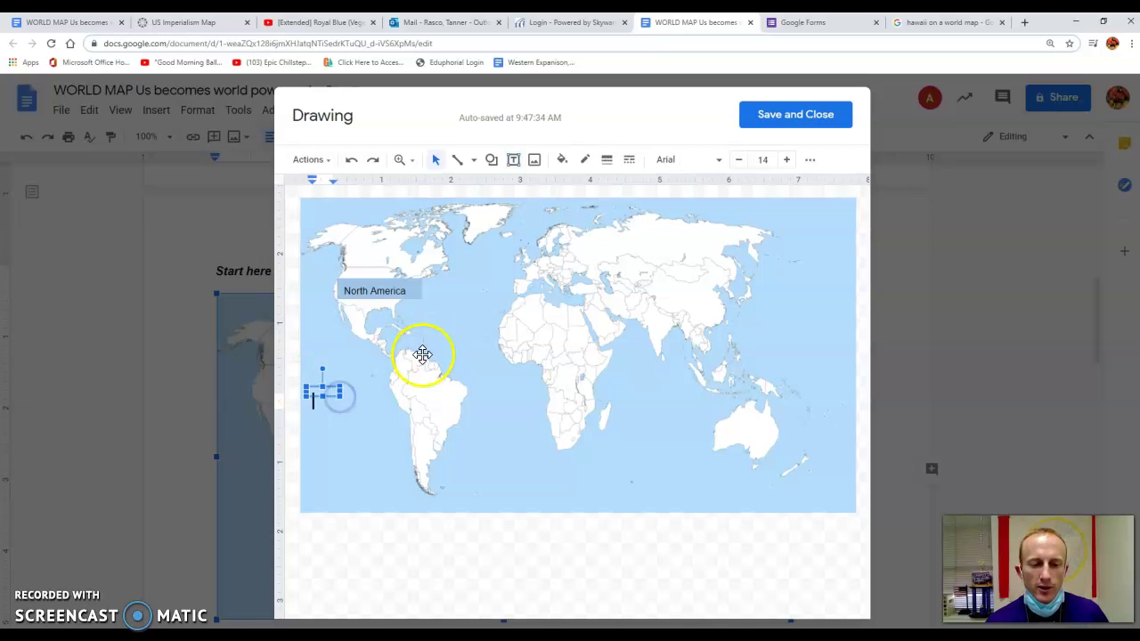
click(517, 164)
click(323, 390)
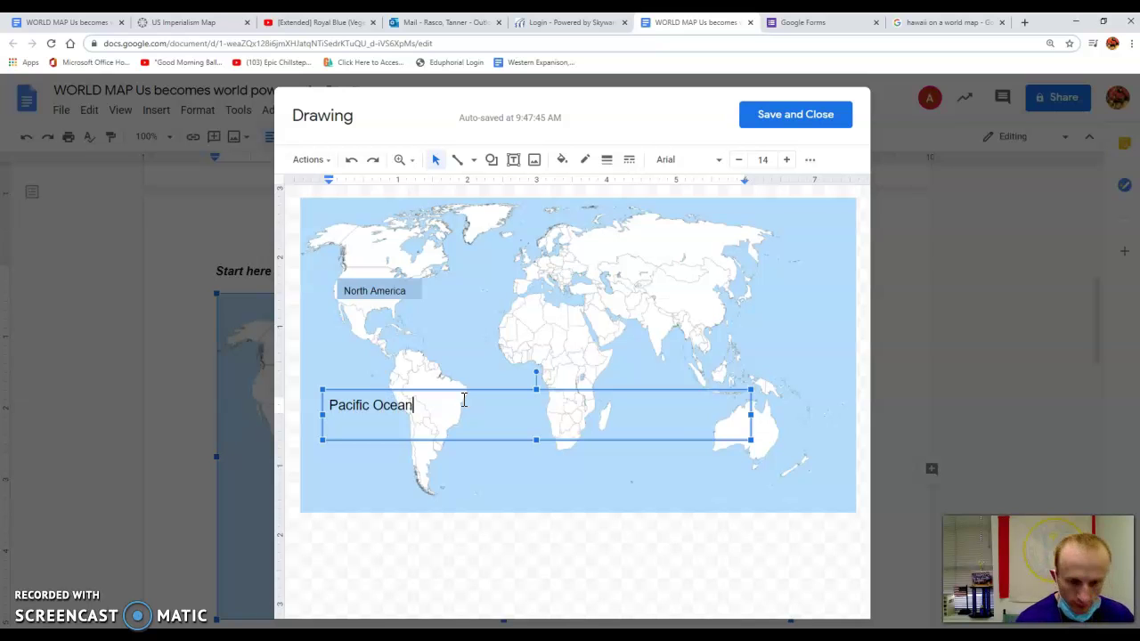
drag(750, 414, 379, 414)
Duplicate the Pacific Ocean label, placing one copy right of Asia and the other west of South America.
click(392, 393)
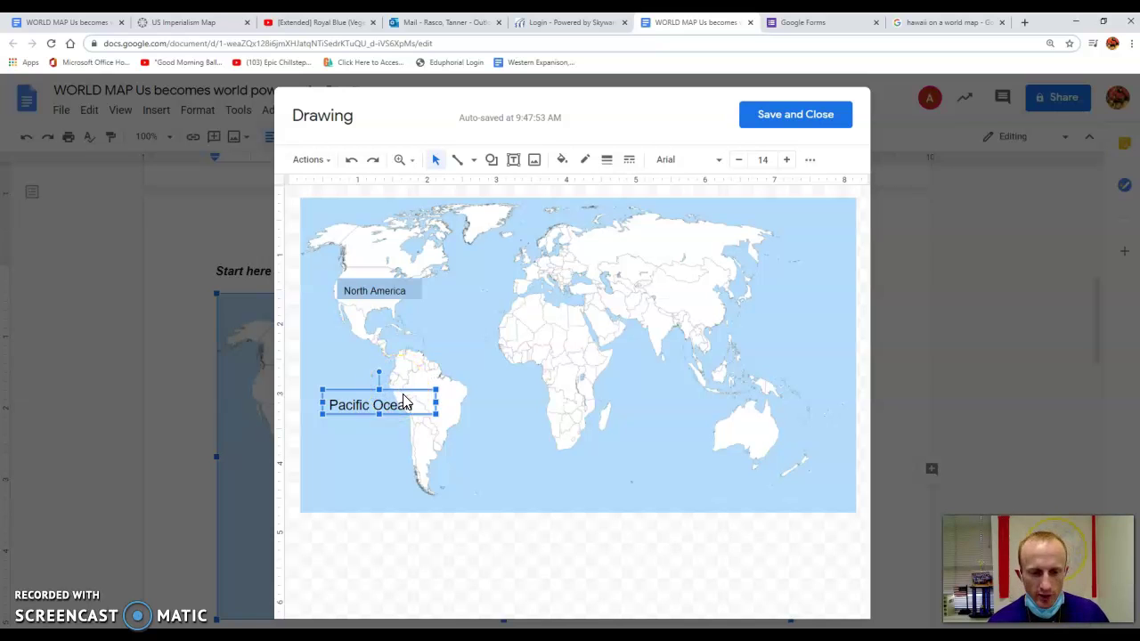
key(ctrl+d)
drag(420, 407, 848, 306)
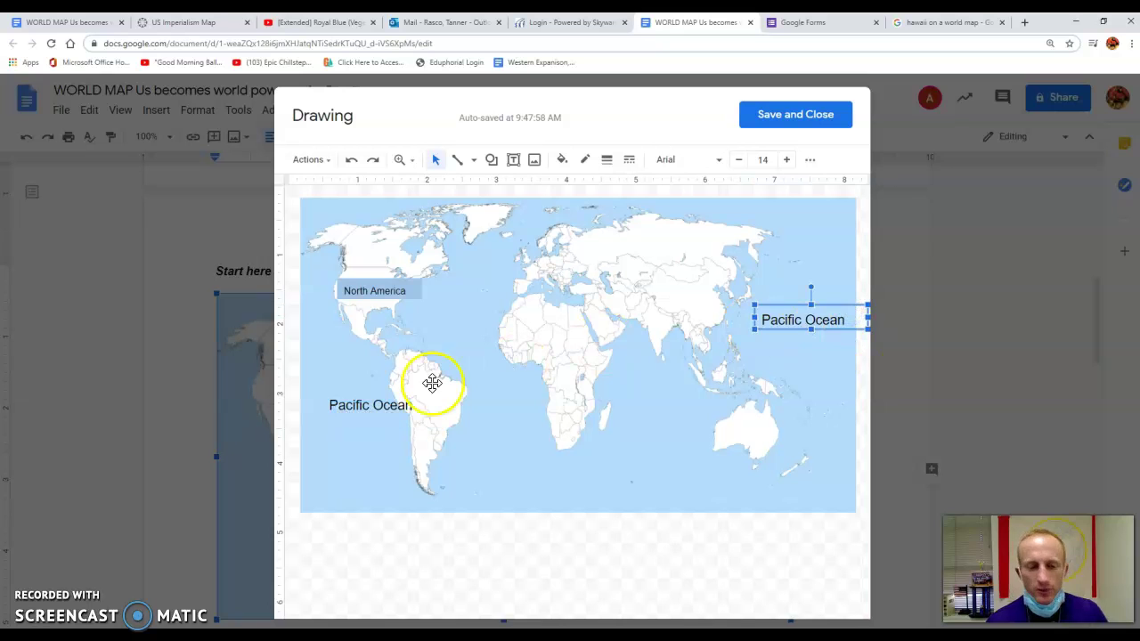
click(374, 407)
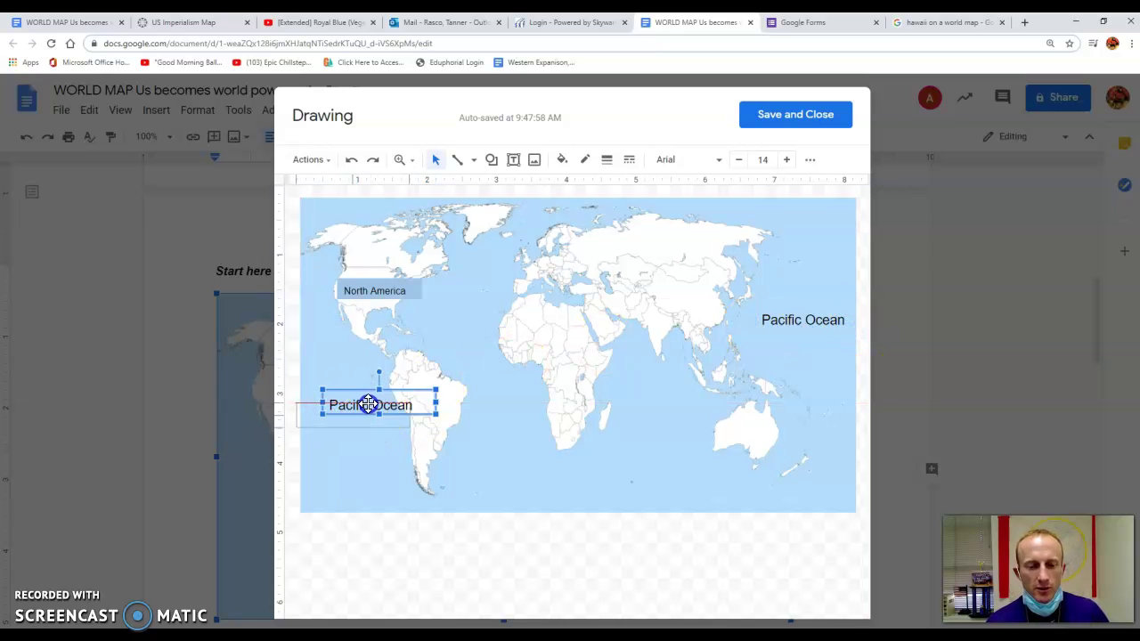
drag(366, 401, 369, 407)
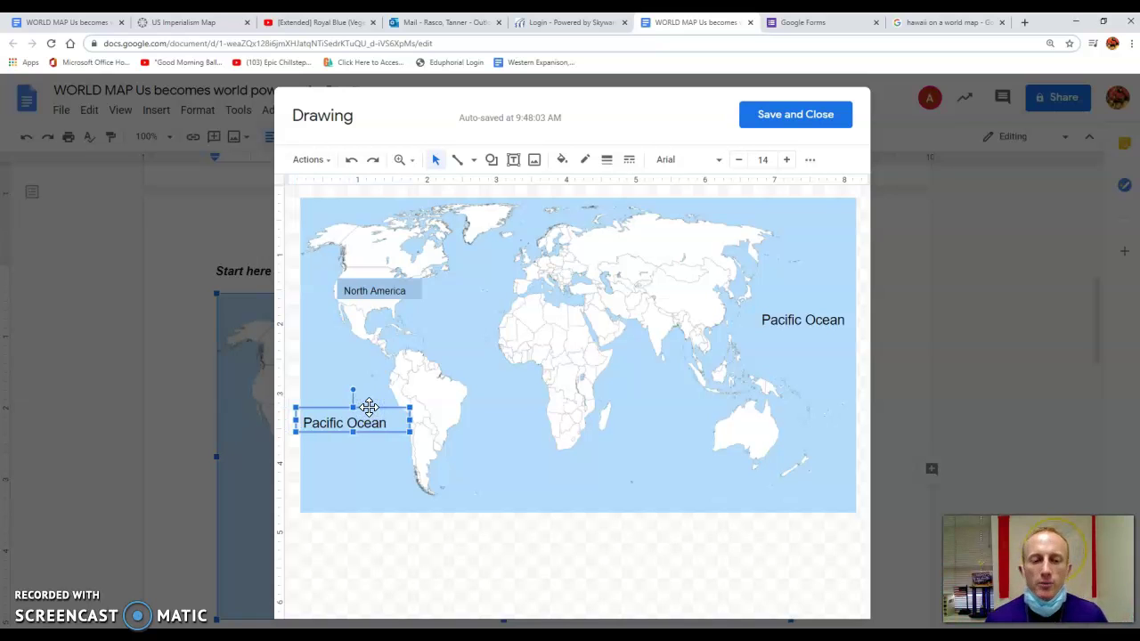
Place a bright green star at the map's left edge for Hawaii and add a text box below it.
click(323, 372)
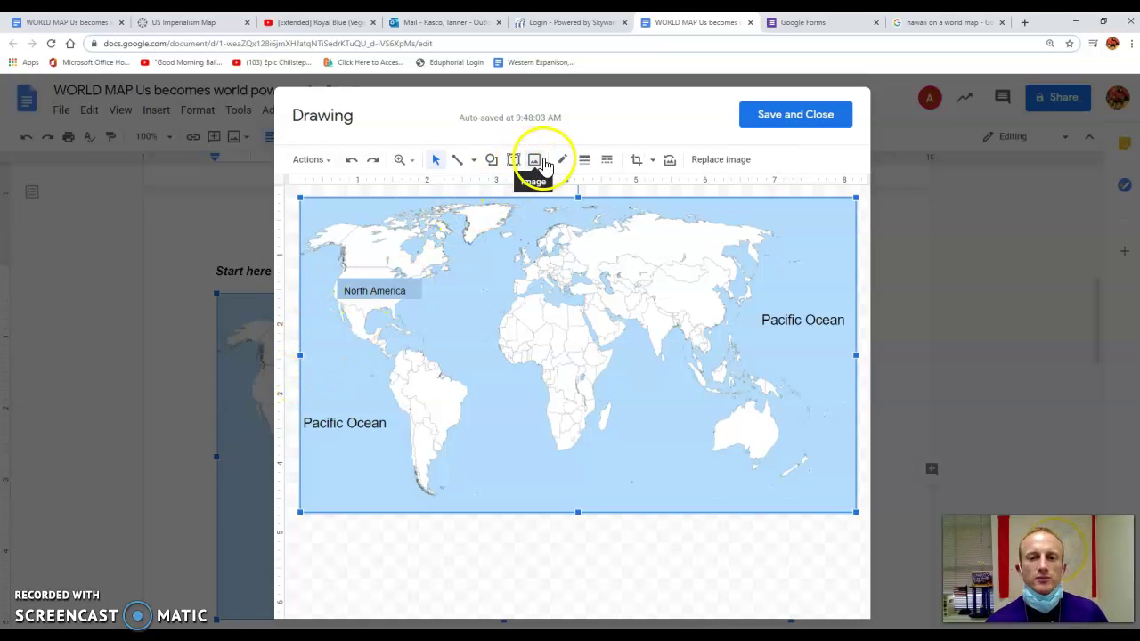
click(491, 159)
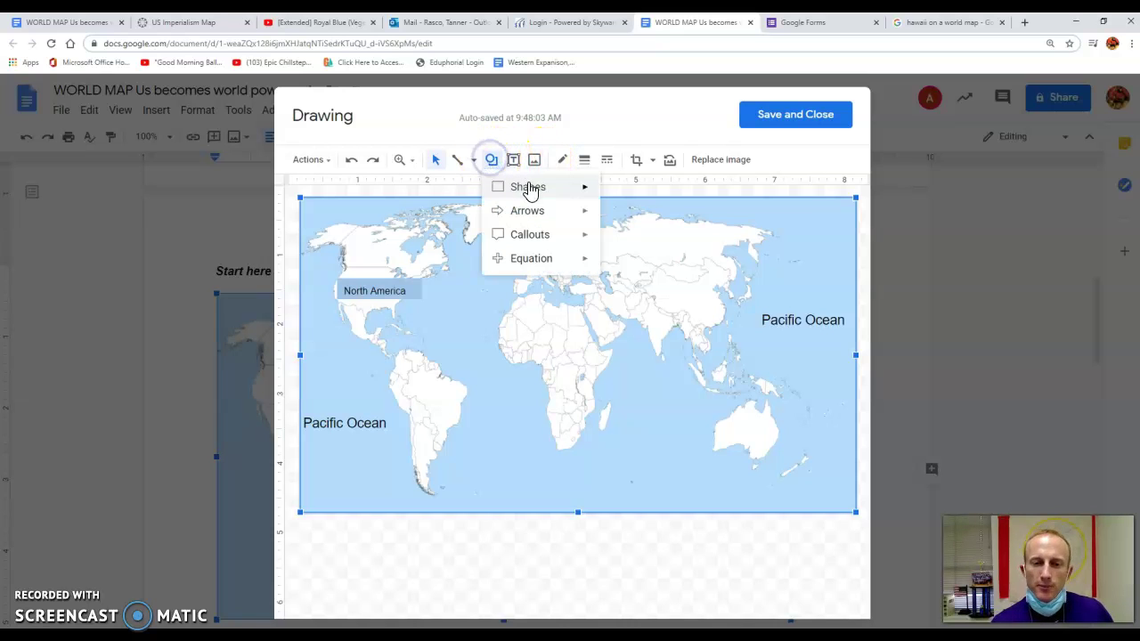
mouse_move(530, 190)
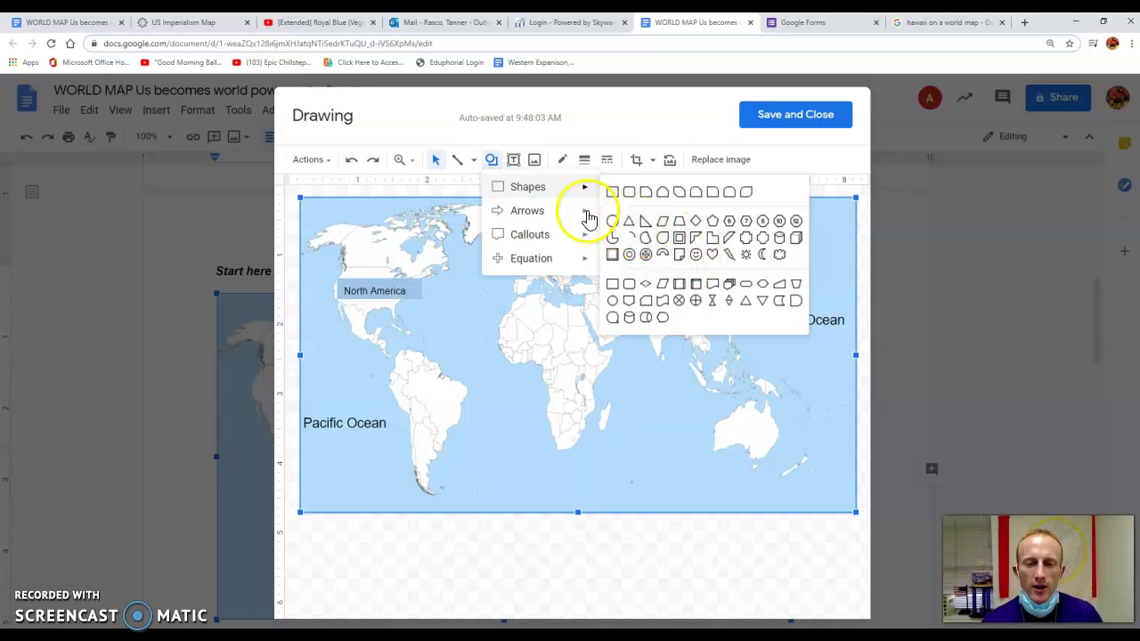
mouse_move(537, 235)
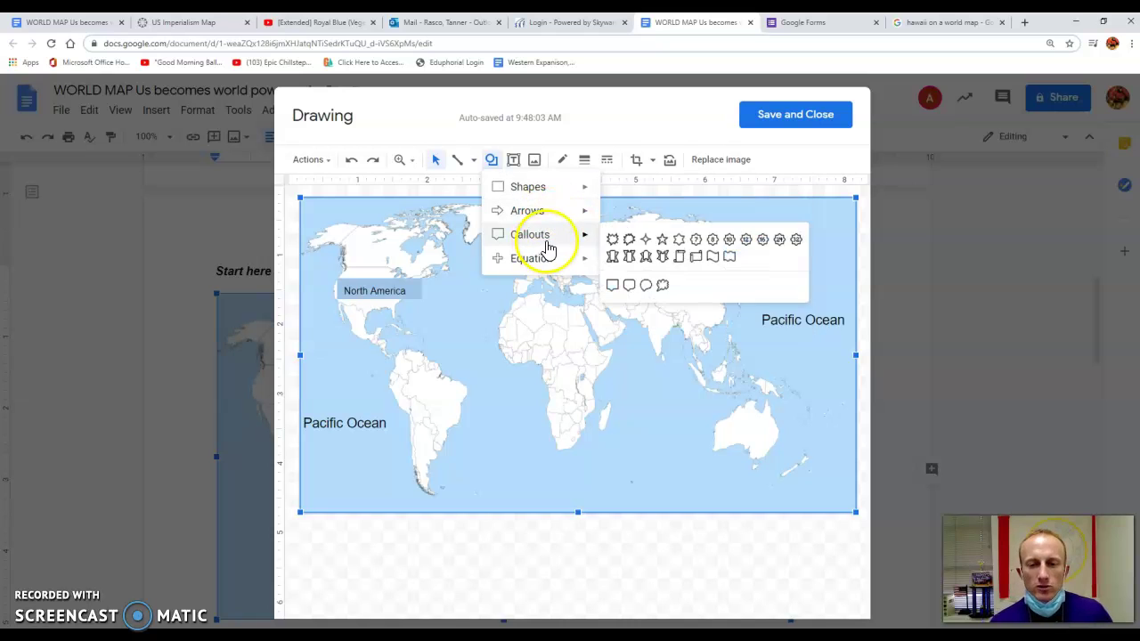
click(663, 247)
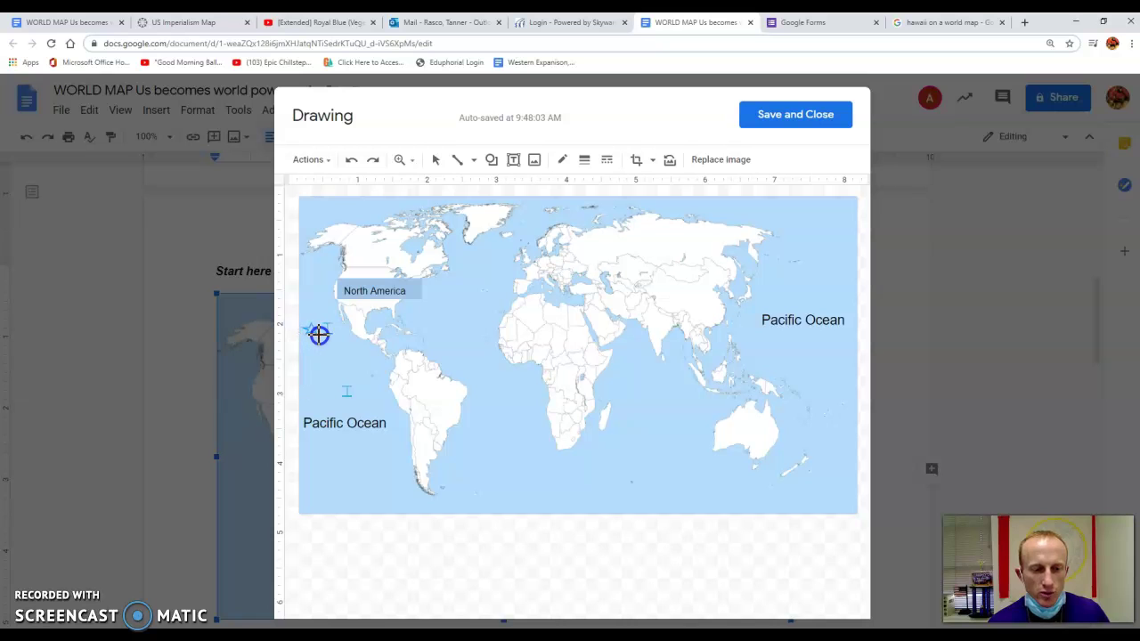
click(318, 334)
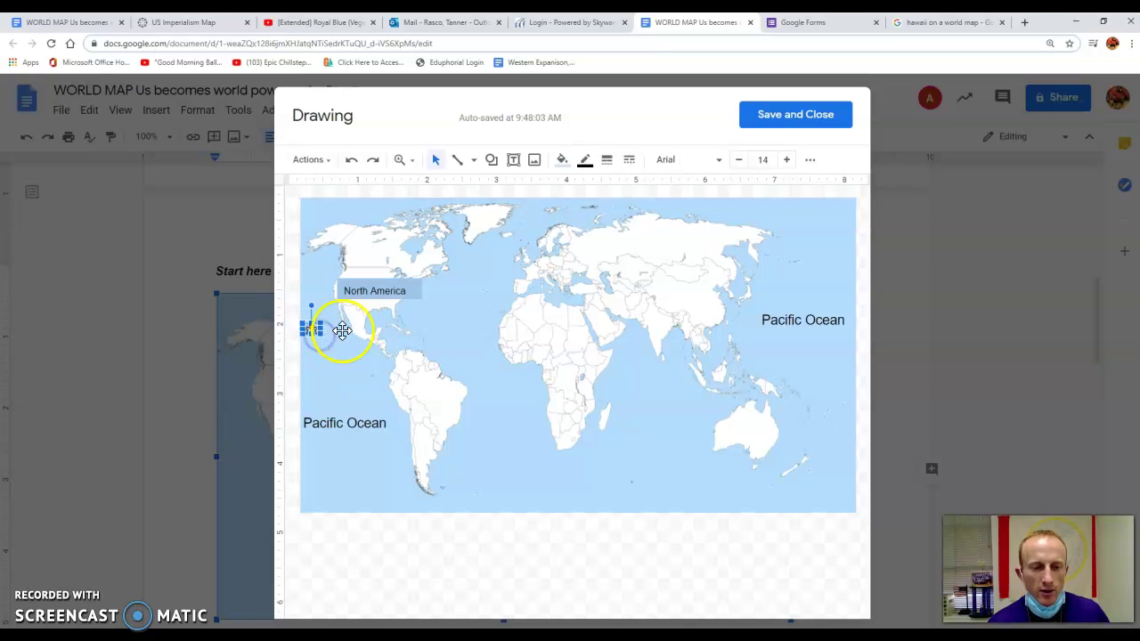
click(561, 159)
click(634, 257)
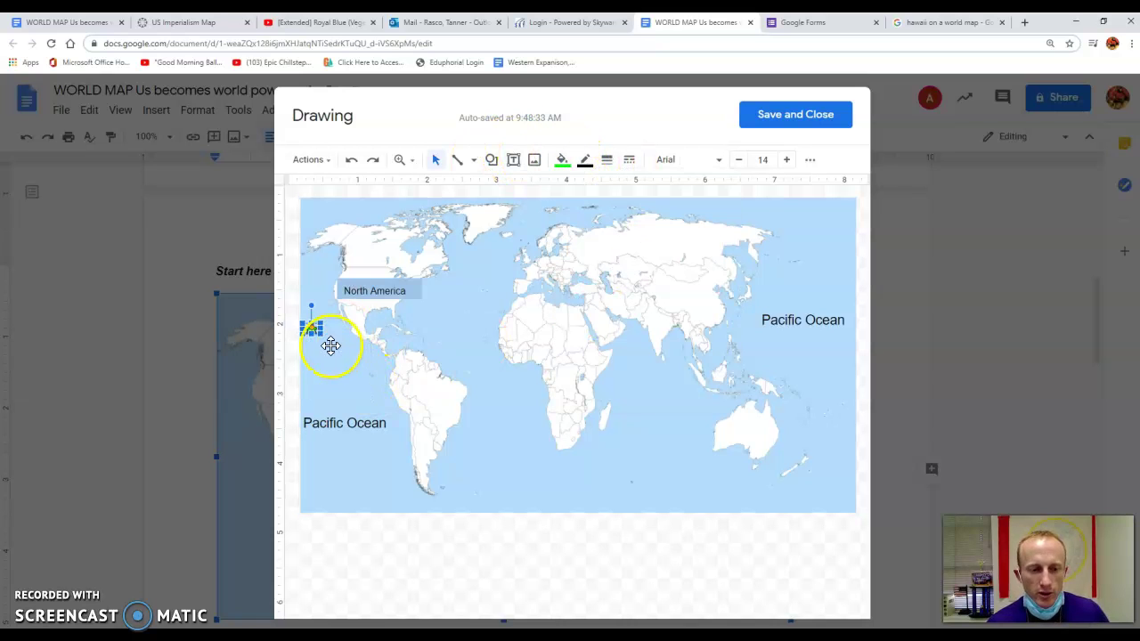
click(514, 161)
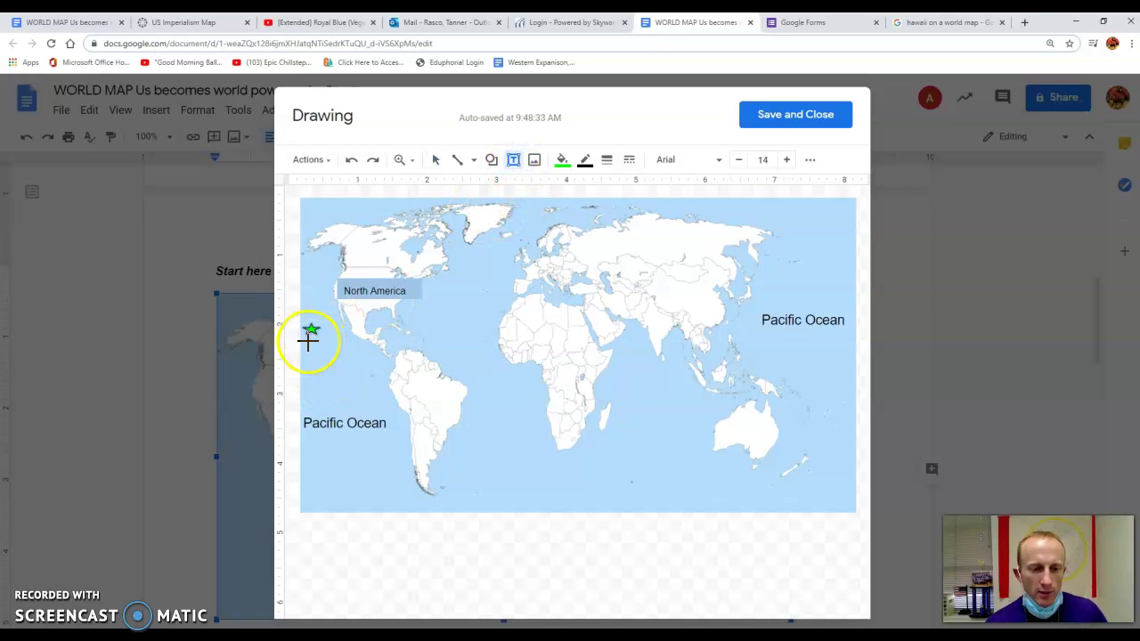
click(333, 348)
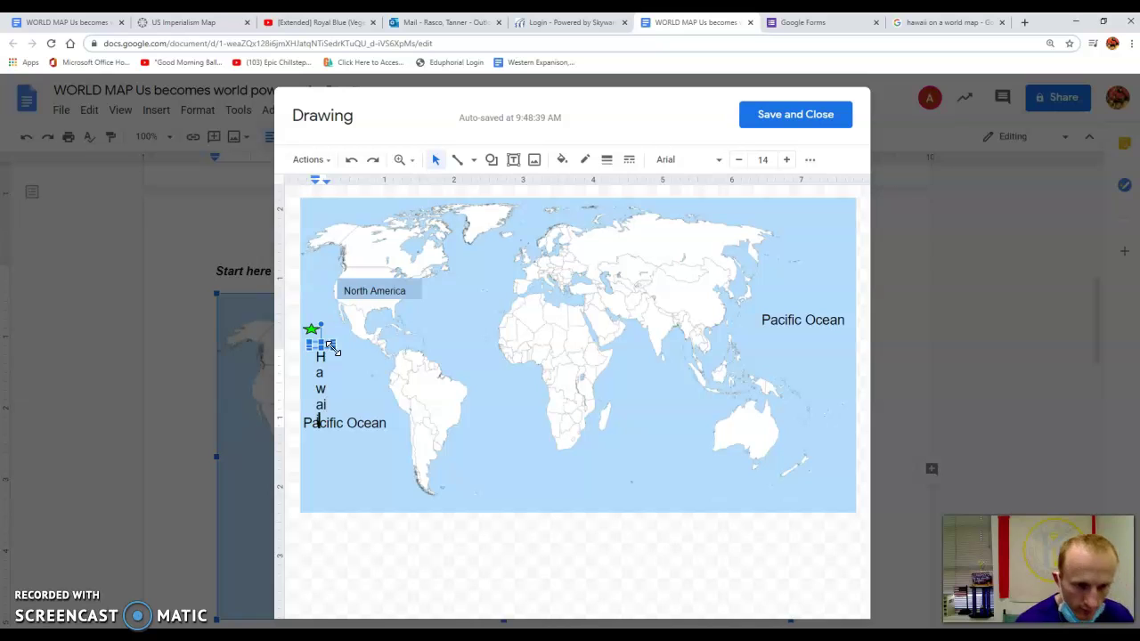
Widen the Hawaii text box so the label fits on one line.
drag(330, 349, 365, 351)
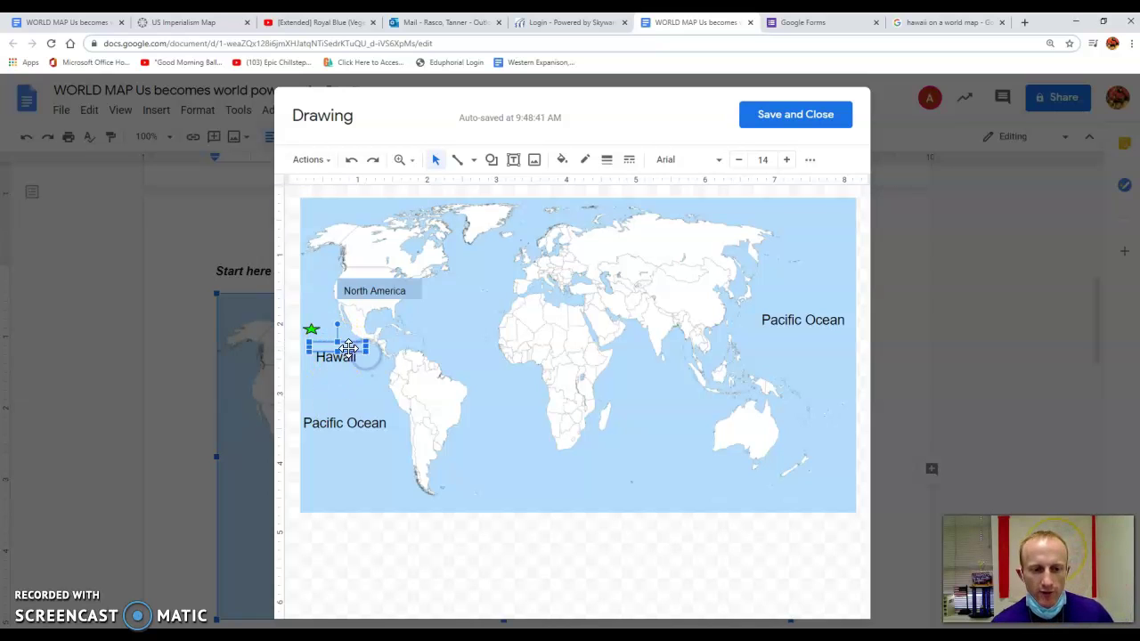
click(348, 355)
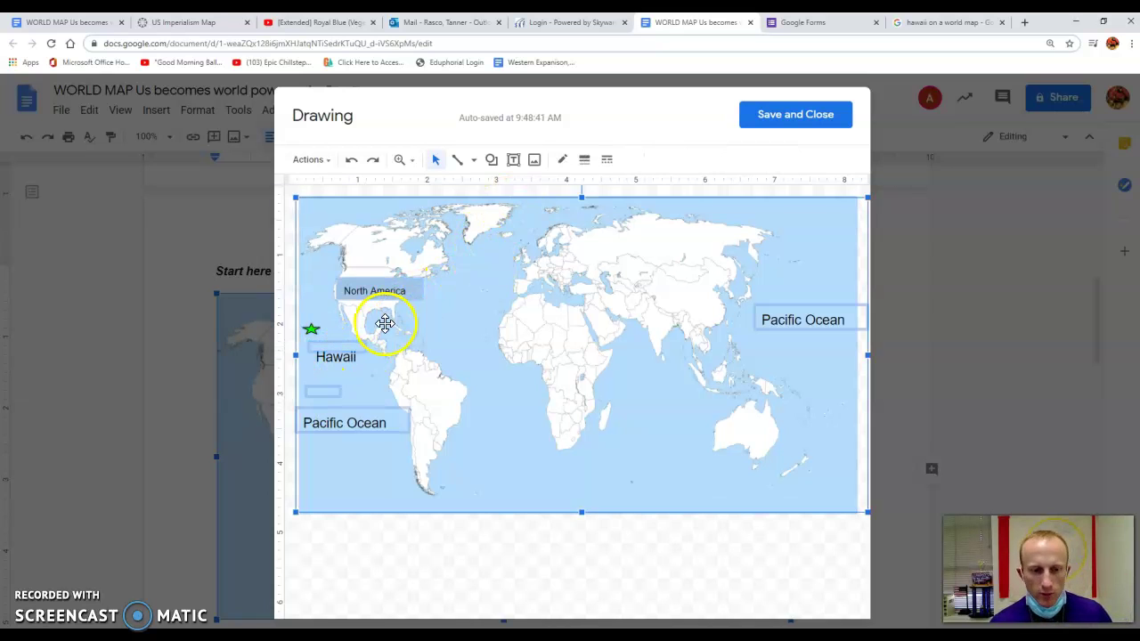
click(352, 358)
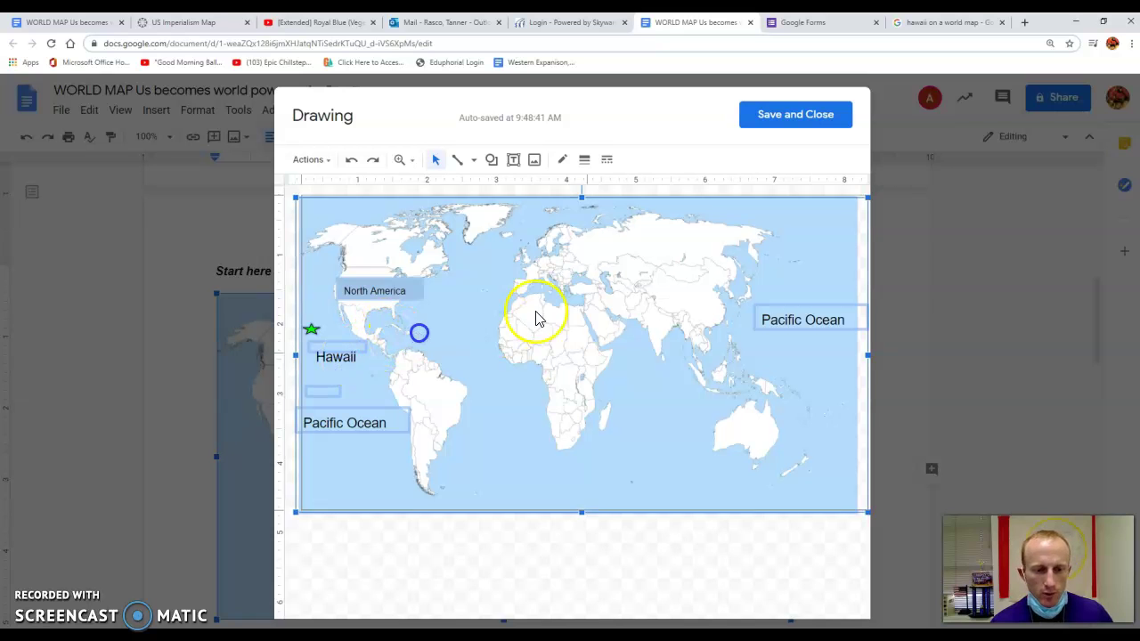
drag(412, 333, 420, 331)
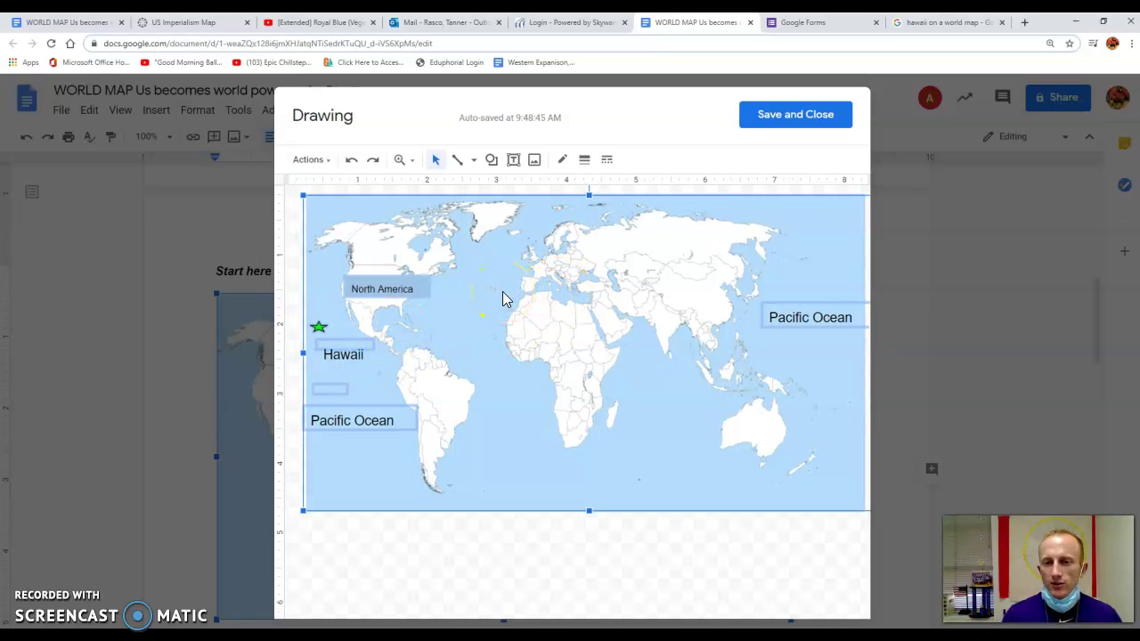
key(Escape)
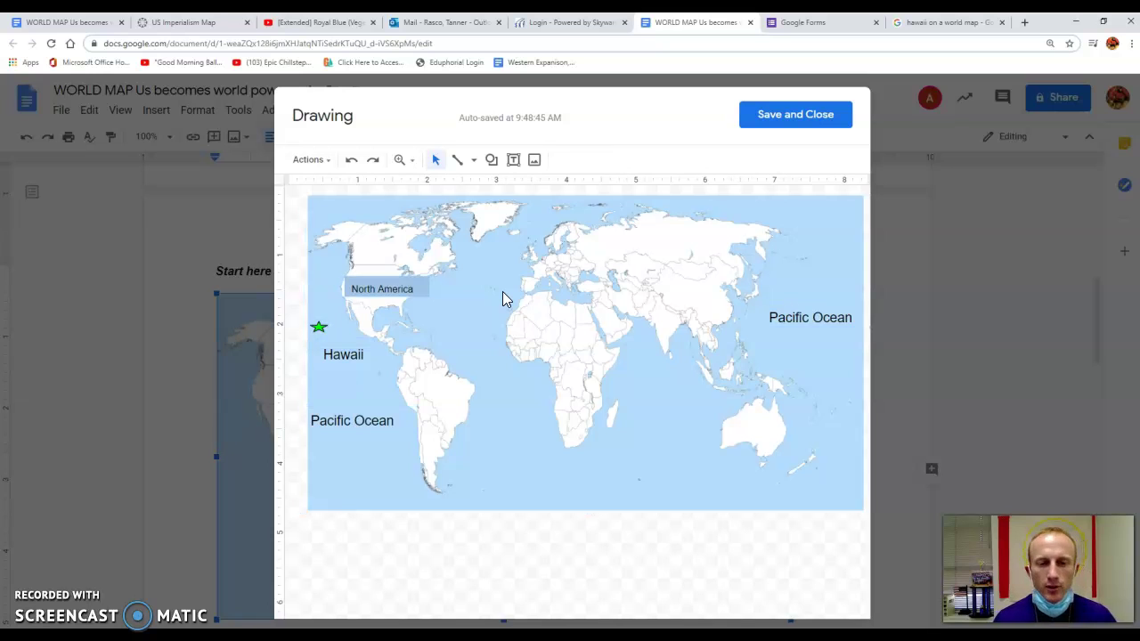
click(342, 358)
click(345, 356)
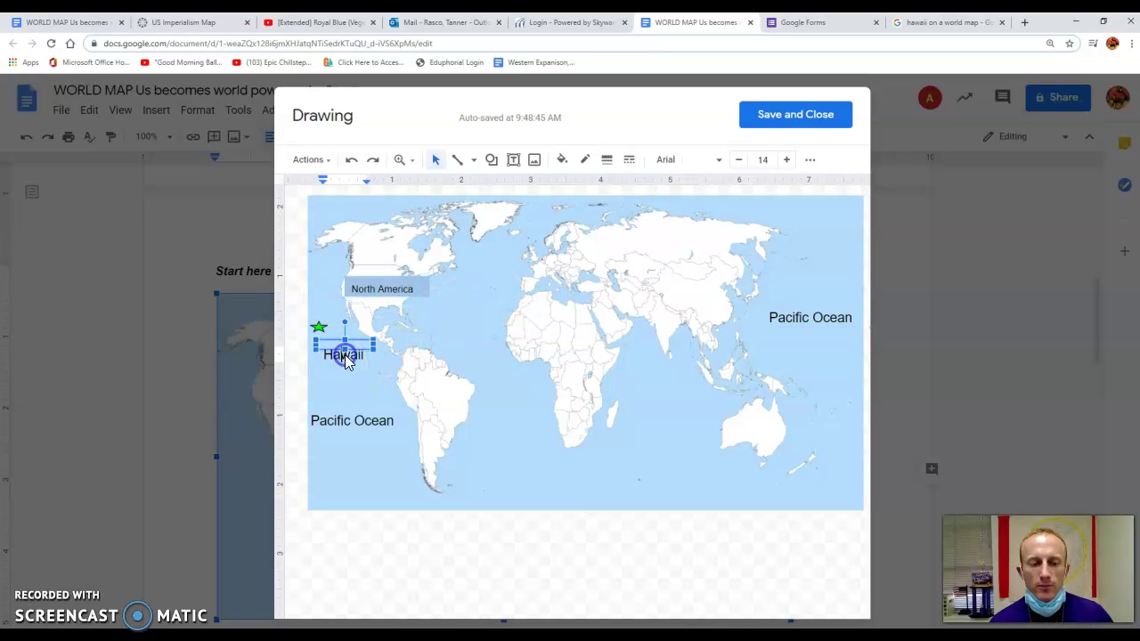
drag(346, 347, 347, 363)
Reduce the Hawaii label to size 8 and move it just beneath the green star.
click(361, 353)
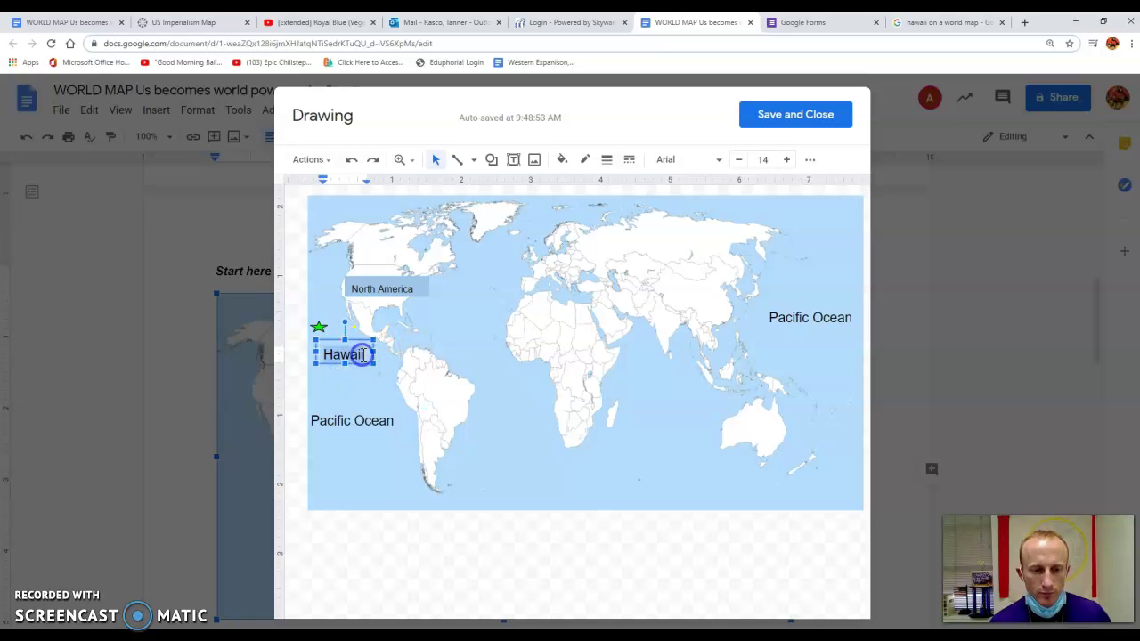
double_click(738, 161)
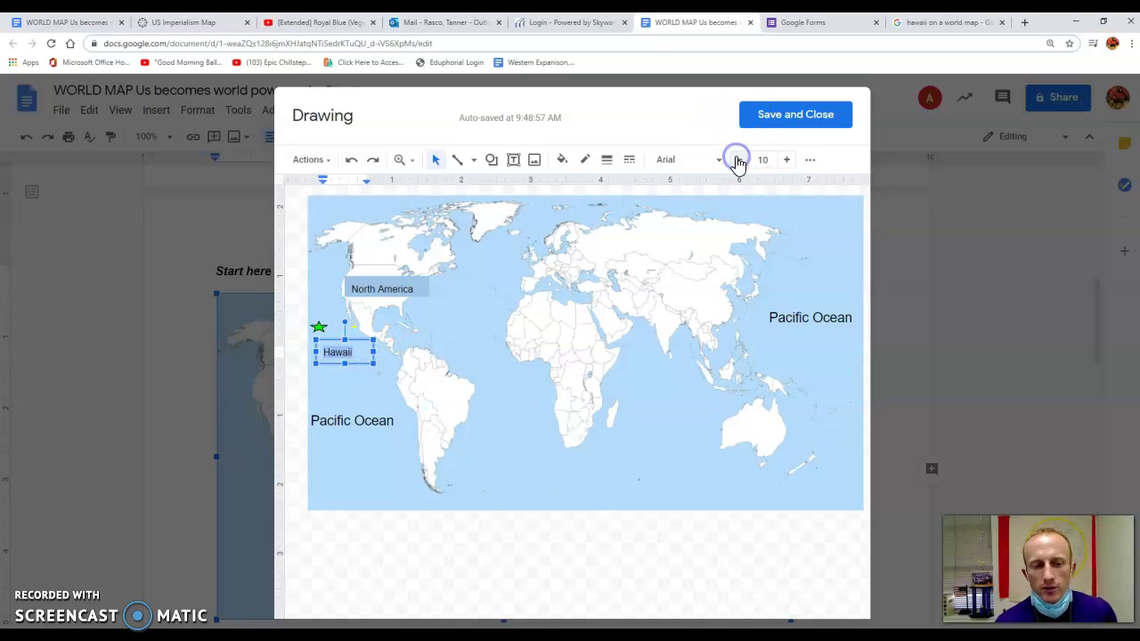
click(349, 359)
drag(350, 357, 352, 328)
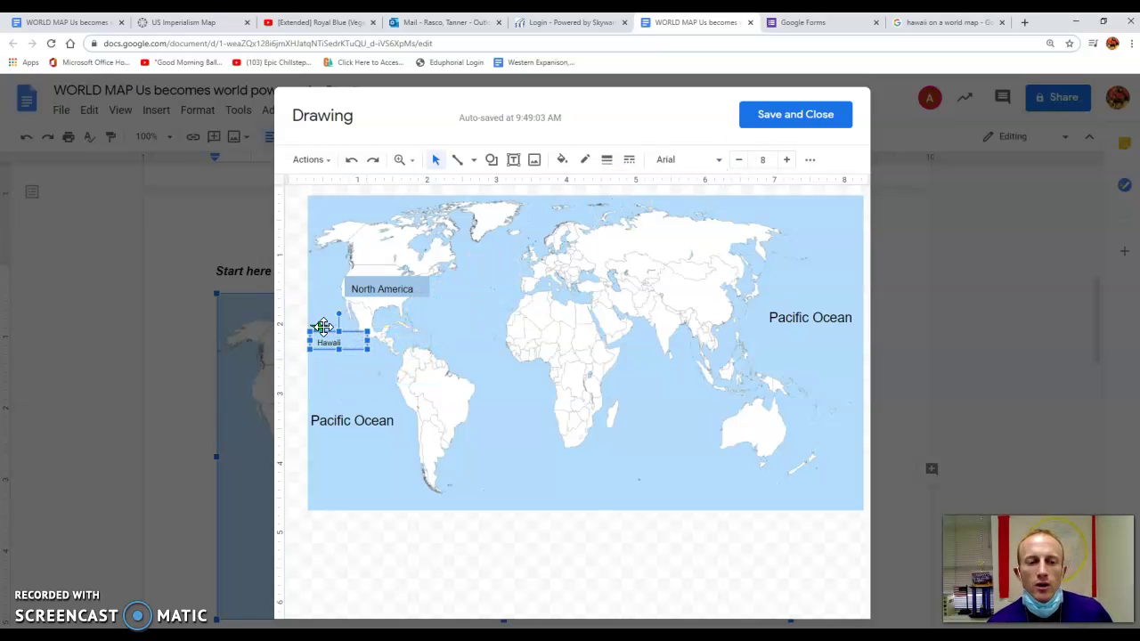
click(320, 327)
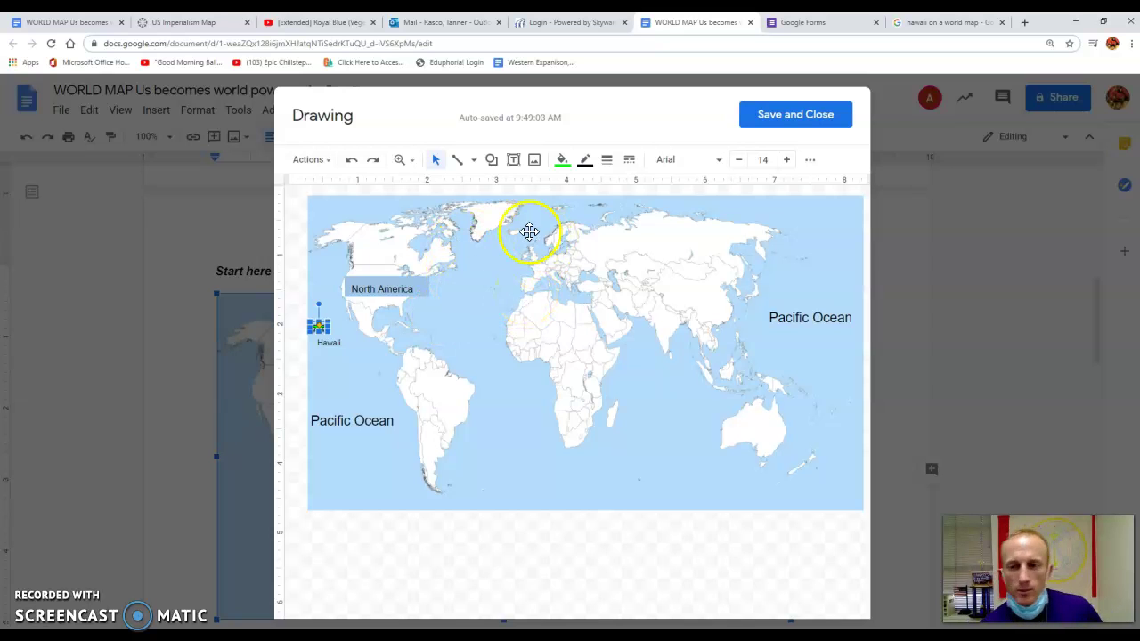
Save and close the drawing, then scroll the document to check the map with the Hawaii star.
click(797, 120)
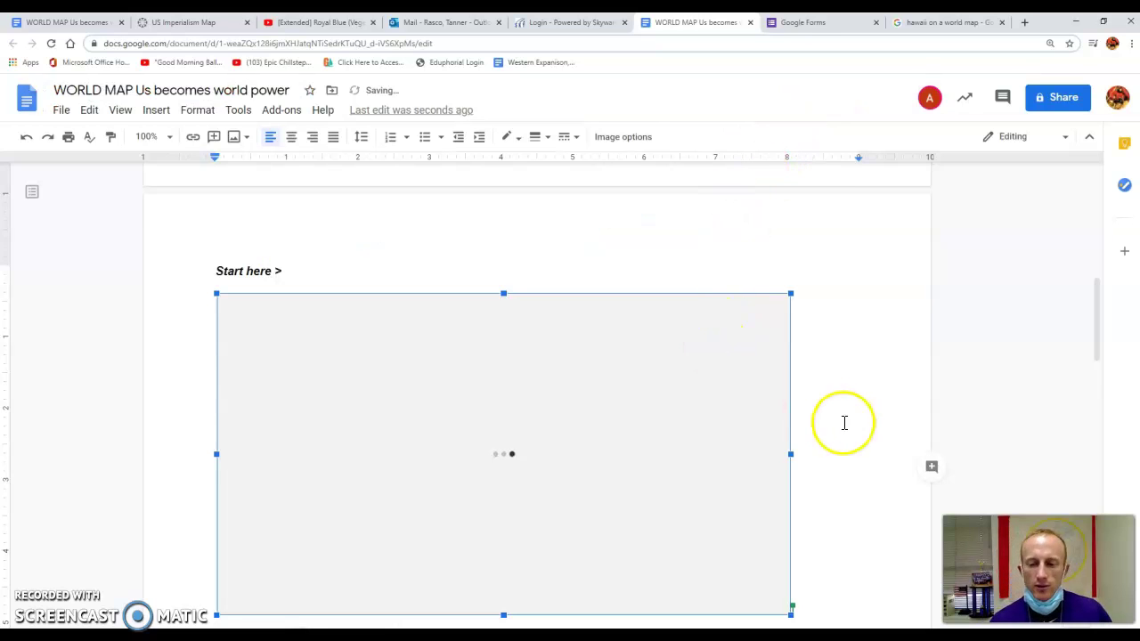
scroll(830, 436, down, 8)
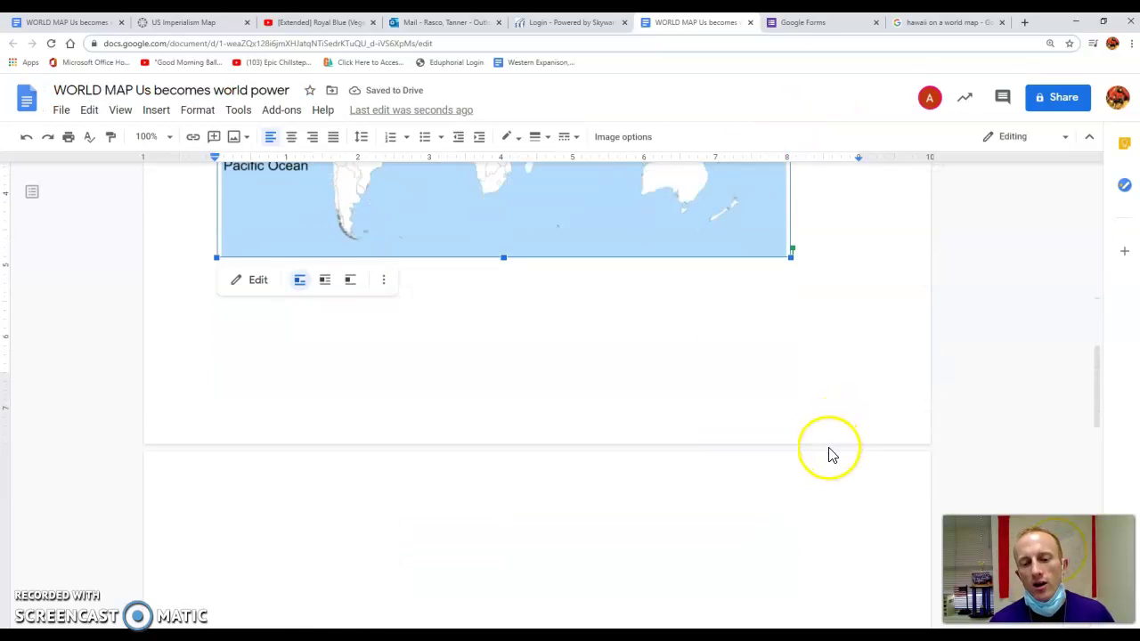
scroll(759, 435, down, 5)
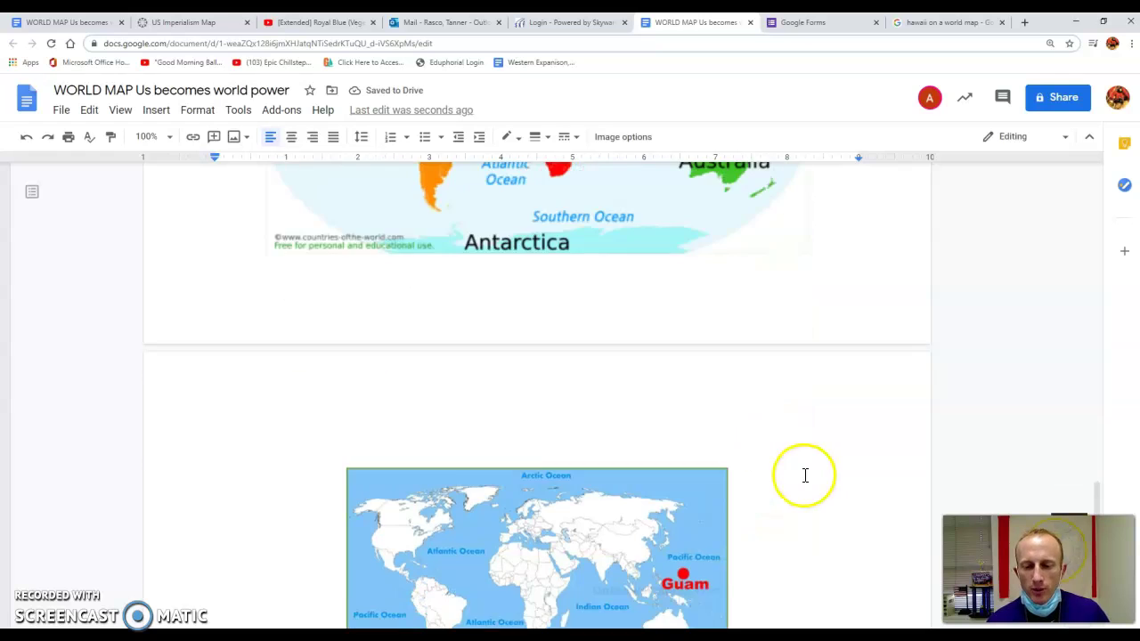
scroll(684, 454, up, 10)
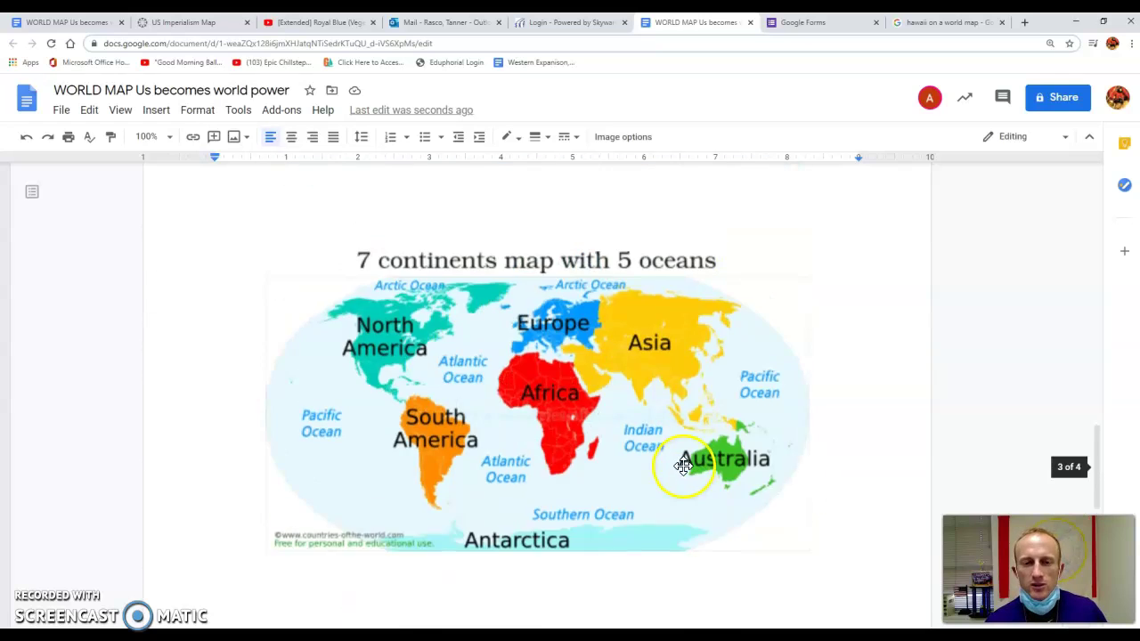
Copy the green Hawaii star into the western Pacific on the map drawing.
click(504, 350)
double_click(504, 350)
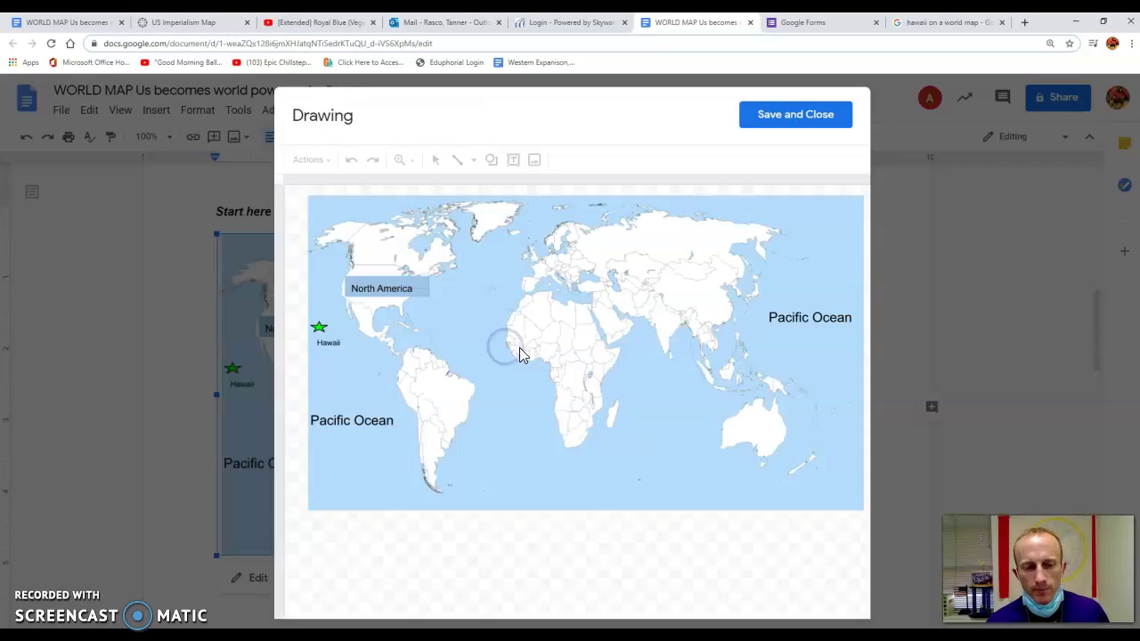
click(321, 324)
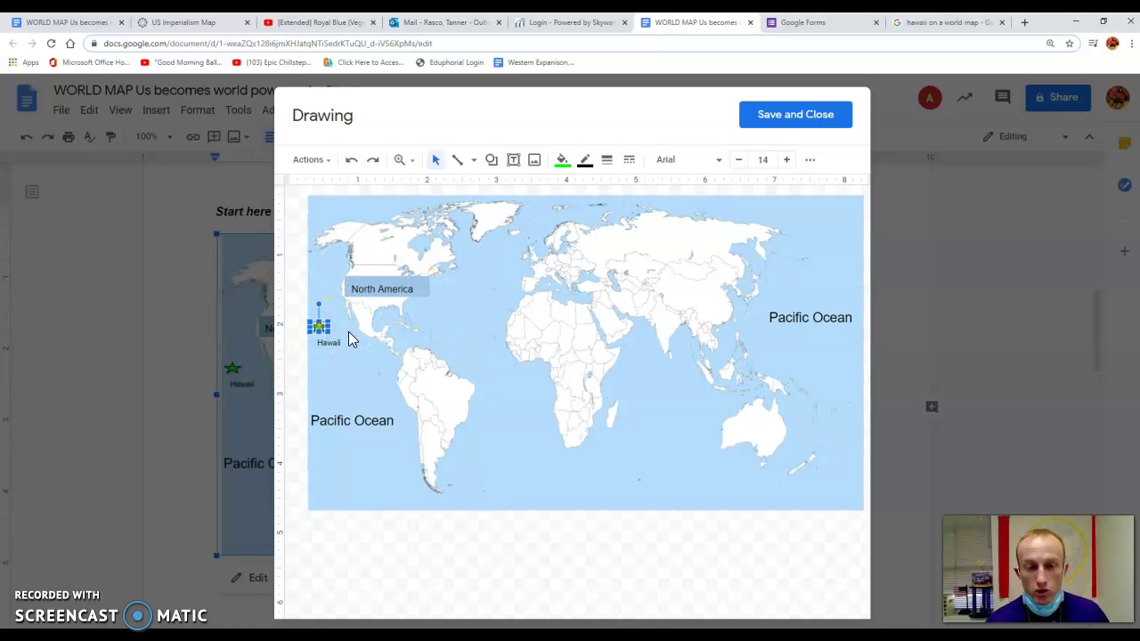
drag(349, 332, 807, 344)
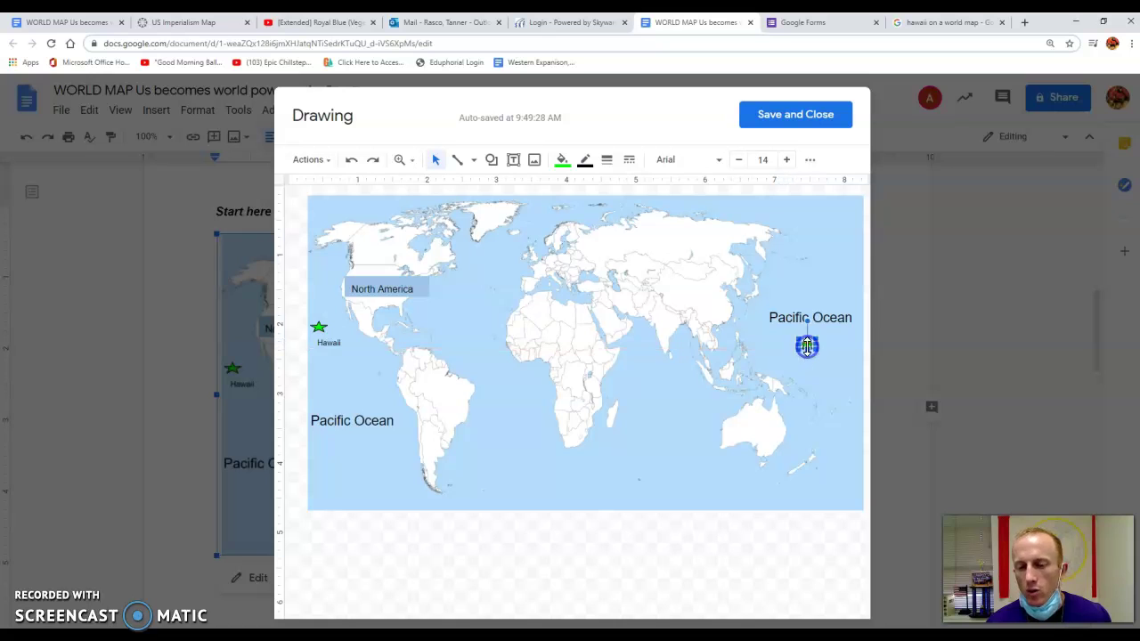
Copy the Hawaii label under the new star, retype it as Guam, and align it.
click(327, 344)
click(344, 336)
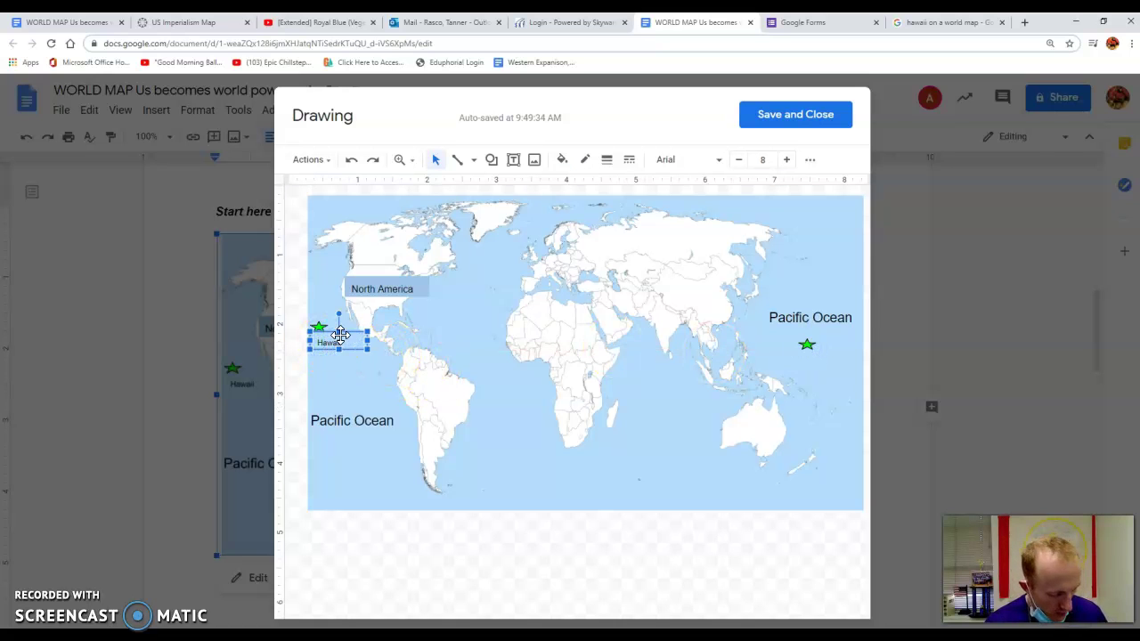
drag(352, 331, 816, 364)
click(809, 365)
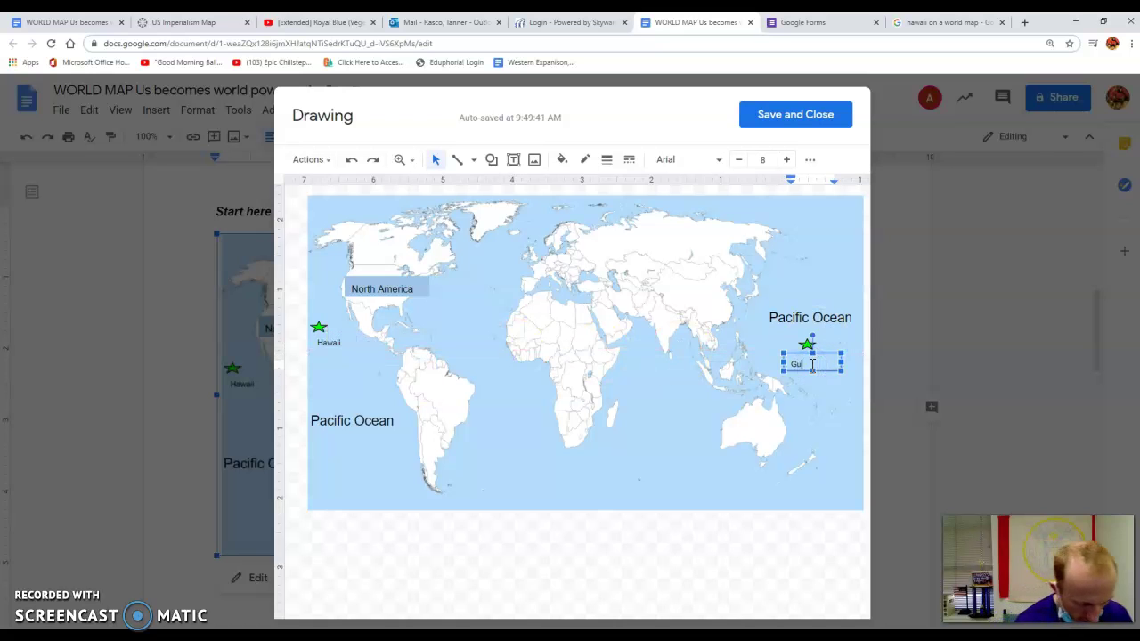
drag(776, 341, 821, 348)
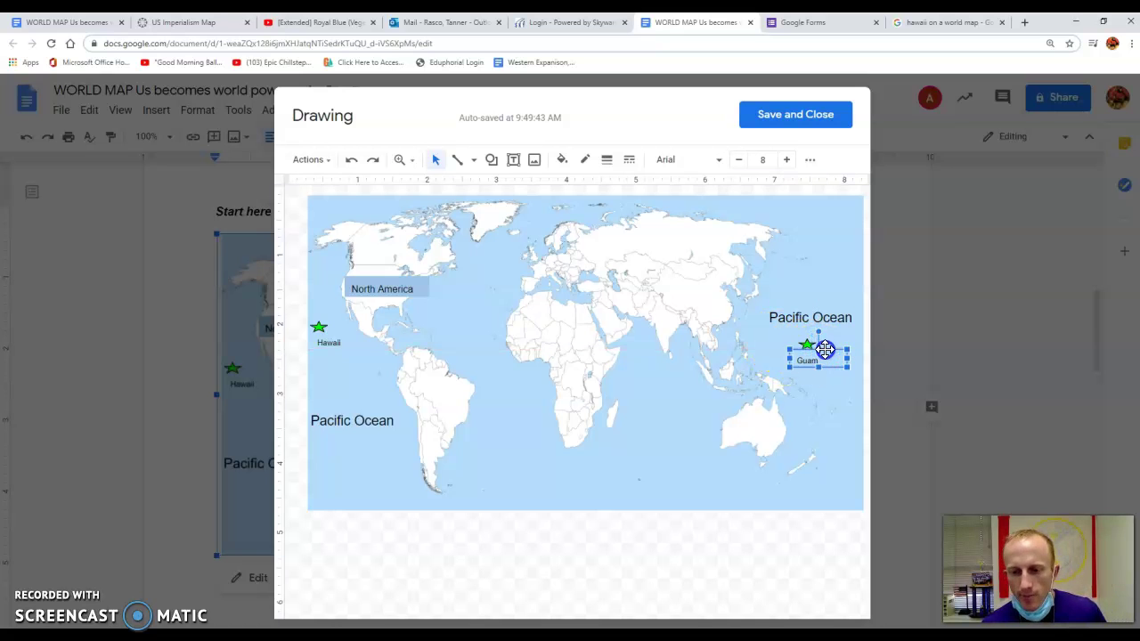
Draw a Scribble line along the bottom edge of the map.
click(473, 160)
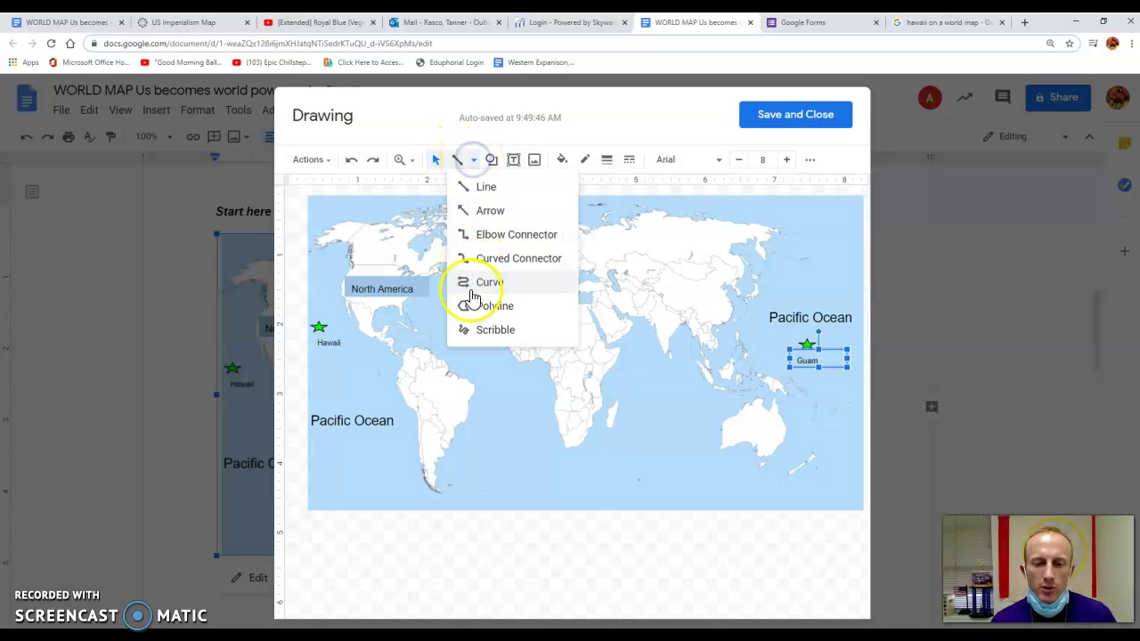
click(474, 329)
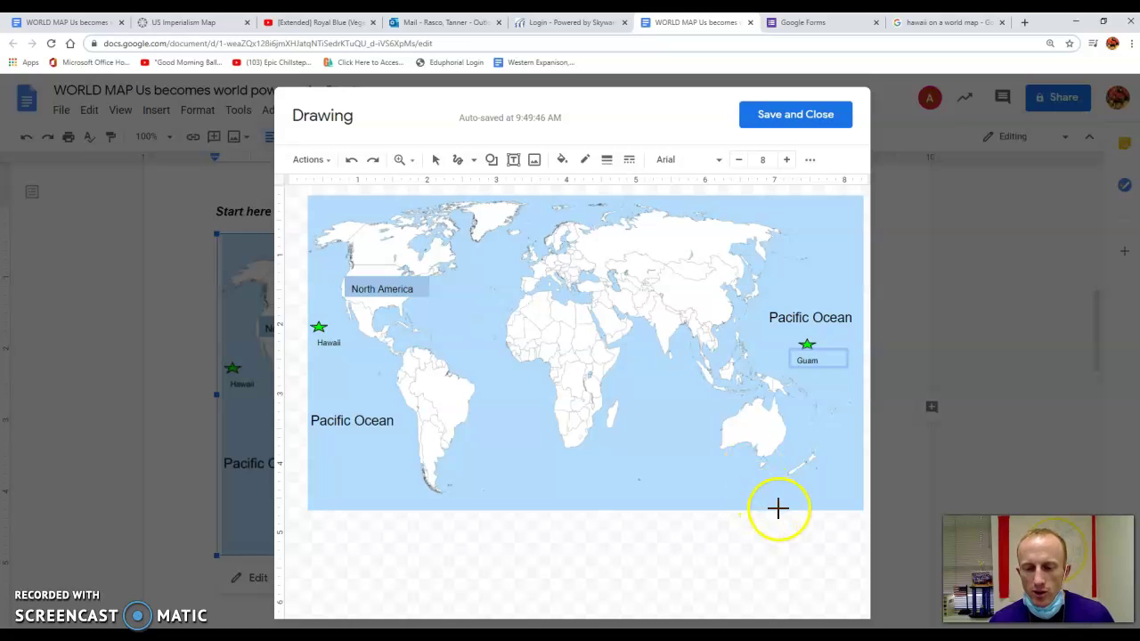
mouse_move(797, 507)
mouse_down()
mouse_move(674, 487)
mouse_move(522, 493)
mouse_up()
drag(381, 509, 383, 509)
Add an 'Antarctica' text box on the line and shrink it to fit.
click(513, 160)
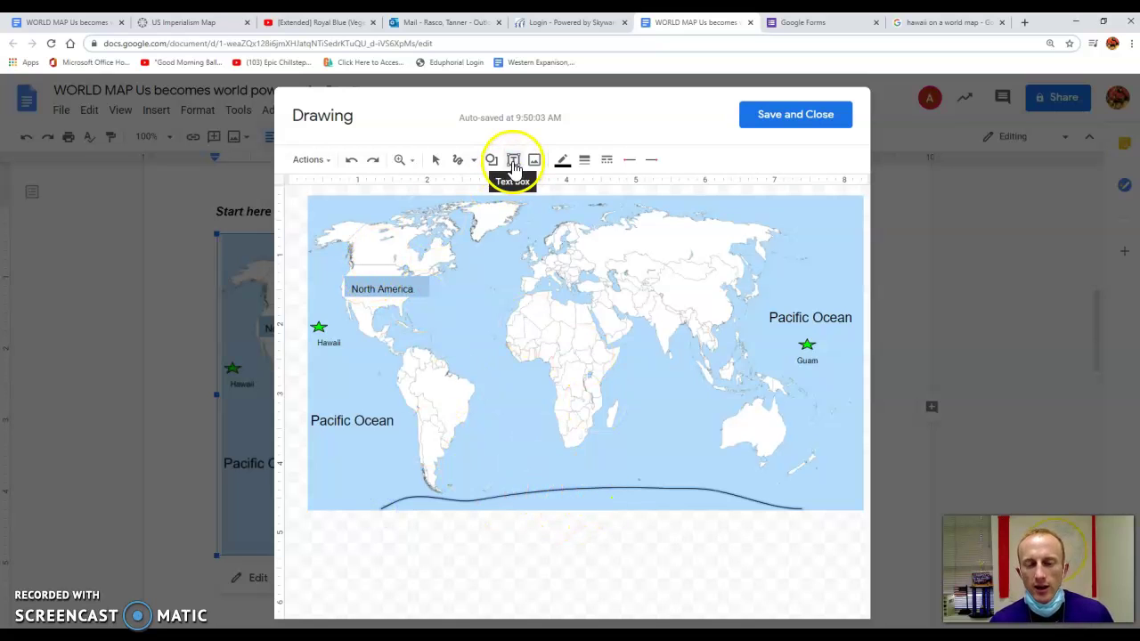
click(543, 496)
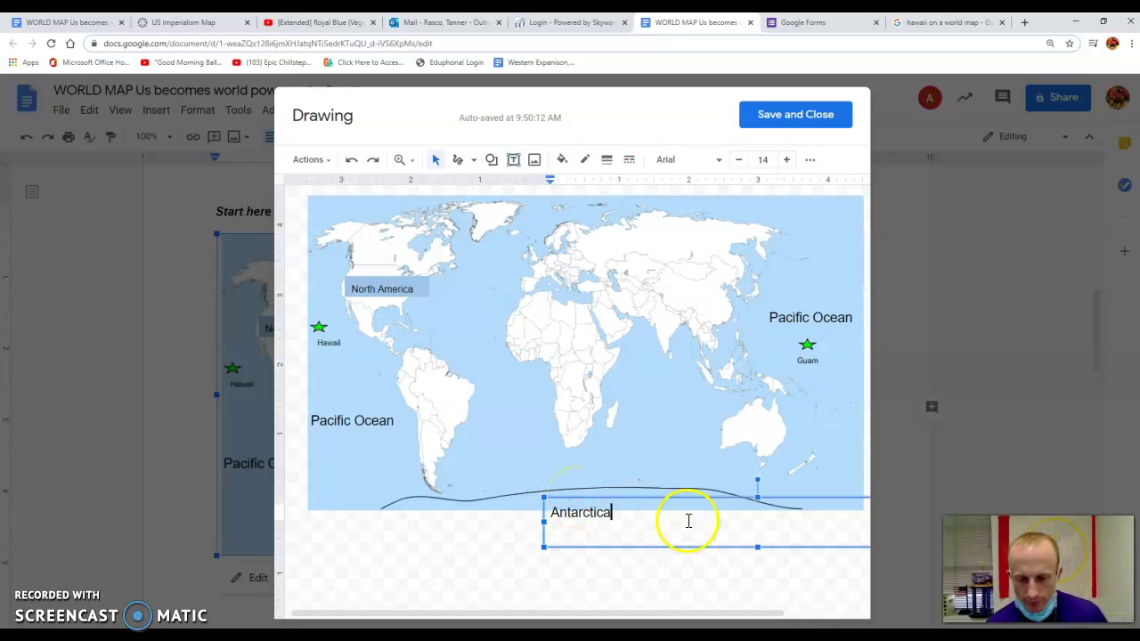
scroll(756, 544, right, 2)
drag(757, 530, 740, 508)
drag(668, 471, 674, 478)
drag(856, 492, 483, 471)
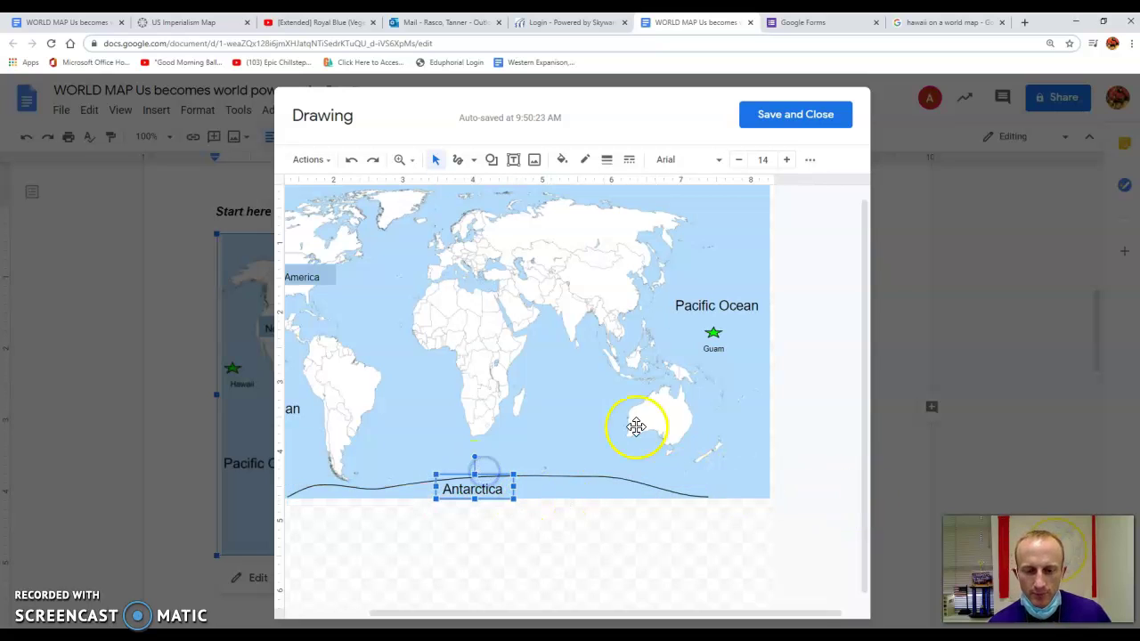
Save and close the drawing, then undo the accidental deletion of the map.
click(796, 116)
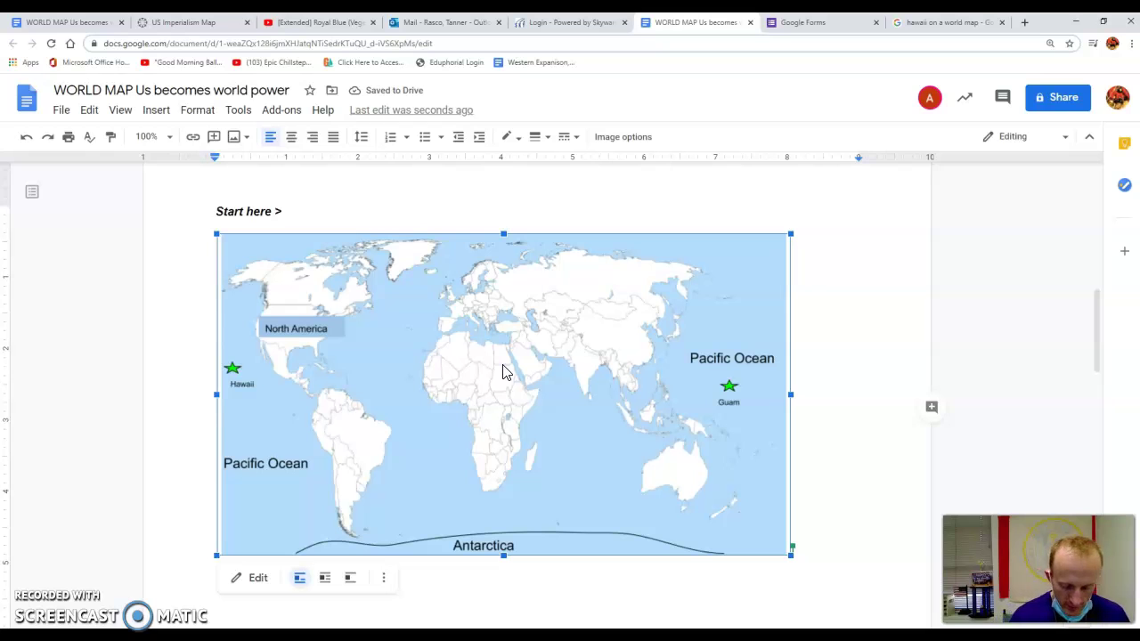
key(Delete)
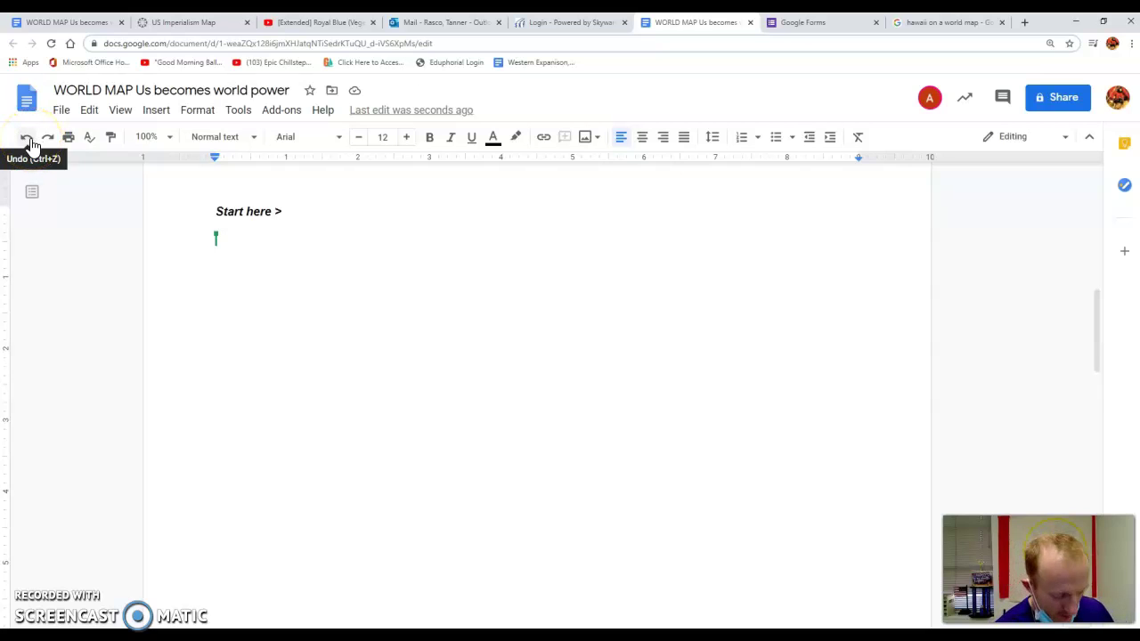
click(28, 142)
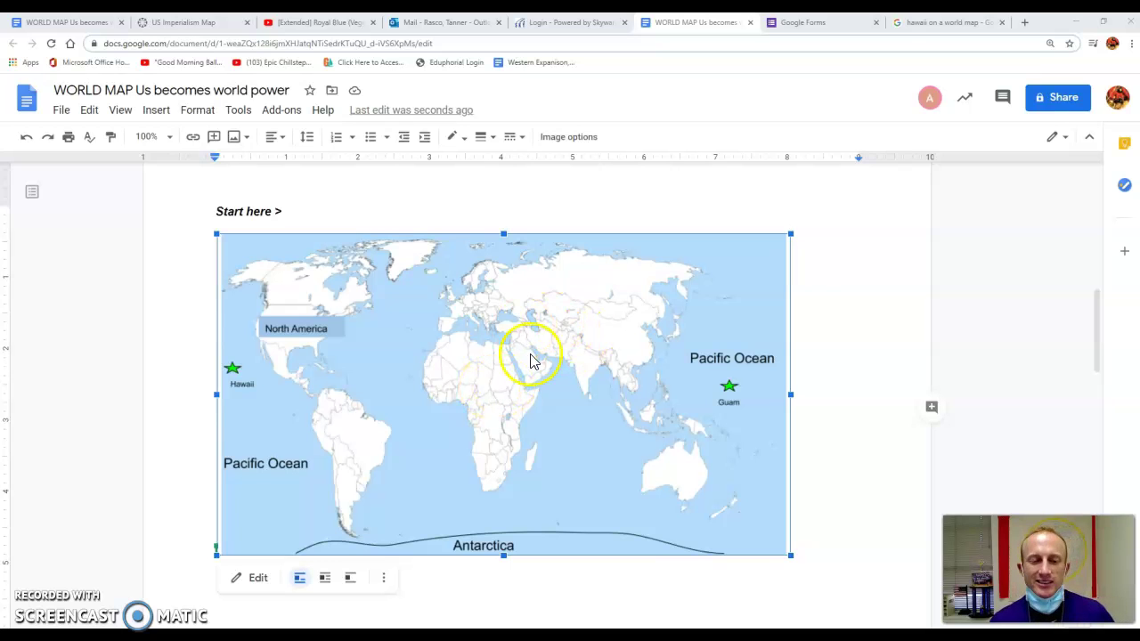
Add a 'Map of US Imperialism' title text box near Greenland.
click(510, 336)
click(510, 335)
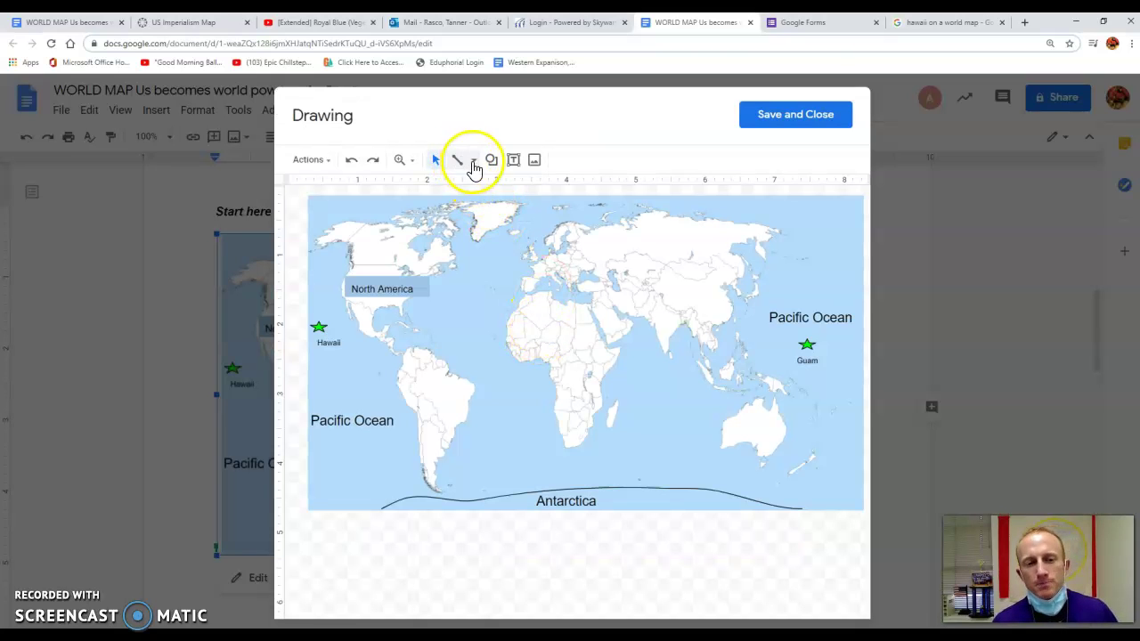
click(473, 160)
click(495, 187)
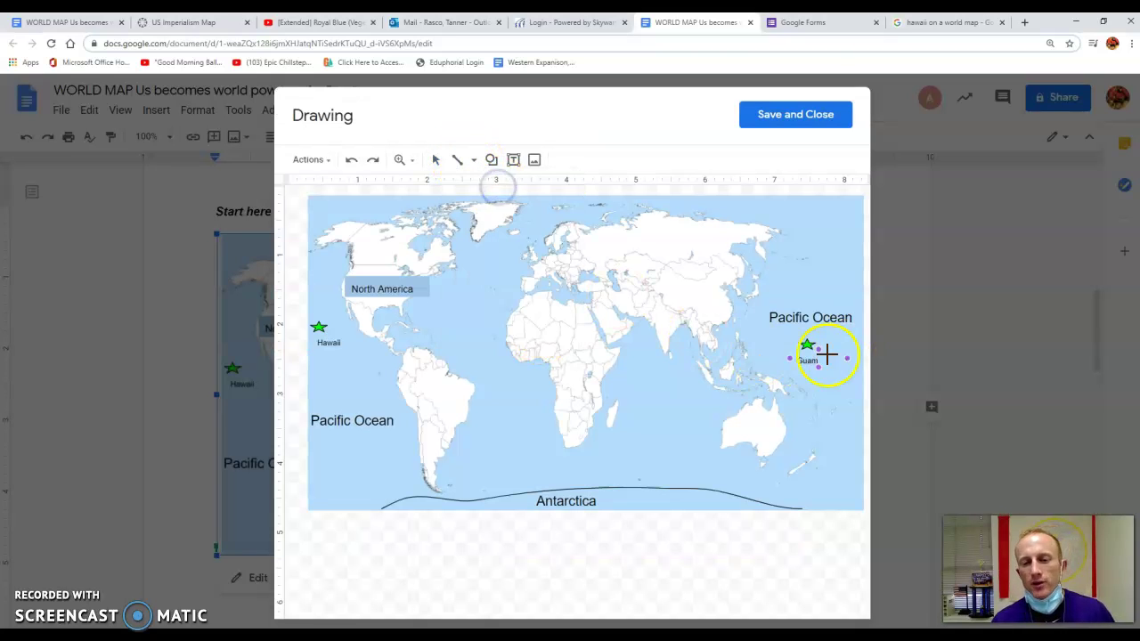
click(514, 162)
click(519, 206)
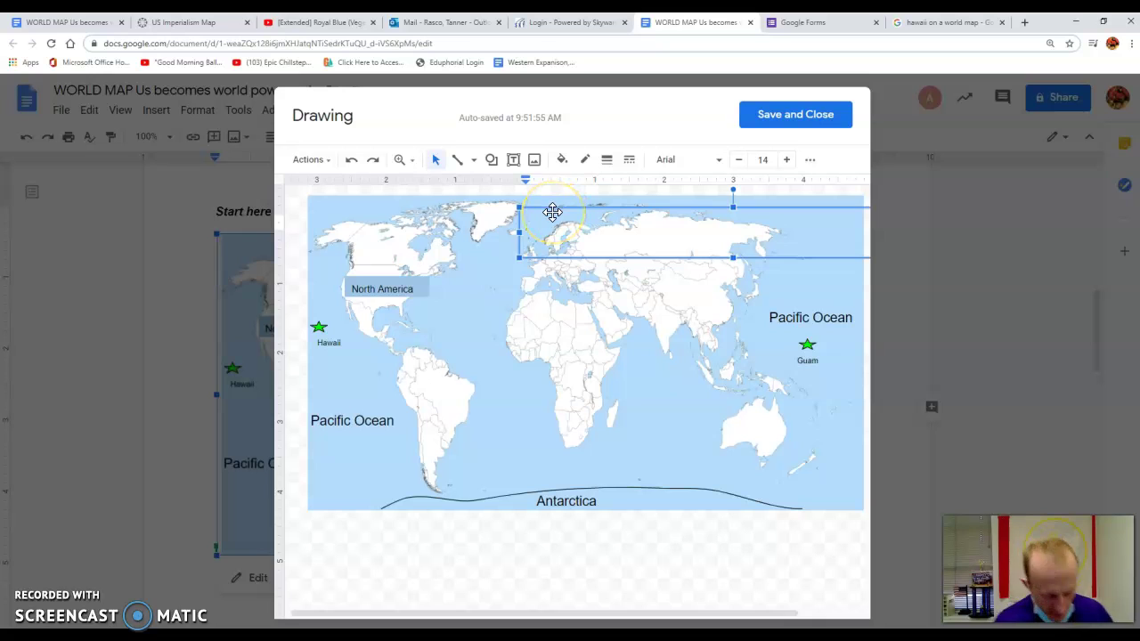
text(Map of US Imperialism)
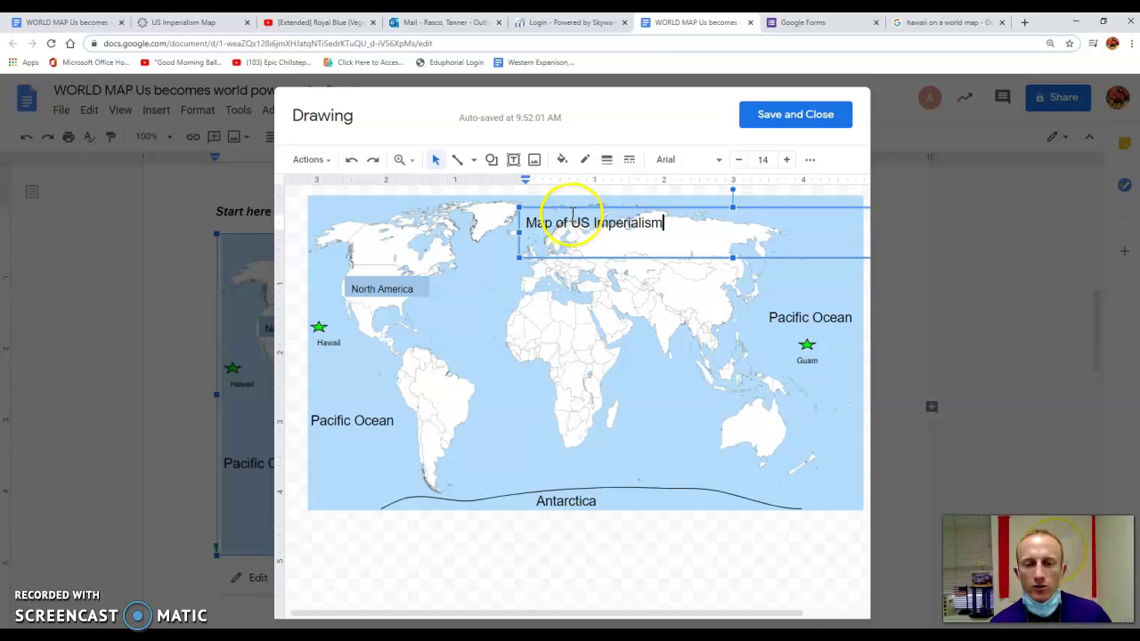
Move the title to the map's top edge, underline it, and narrow its box.
drag(572, 217, 516, 184)
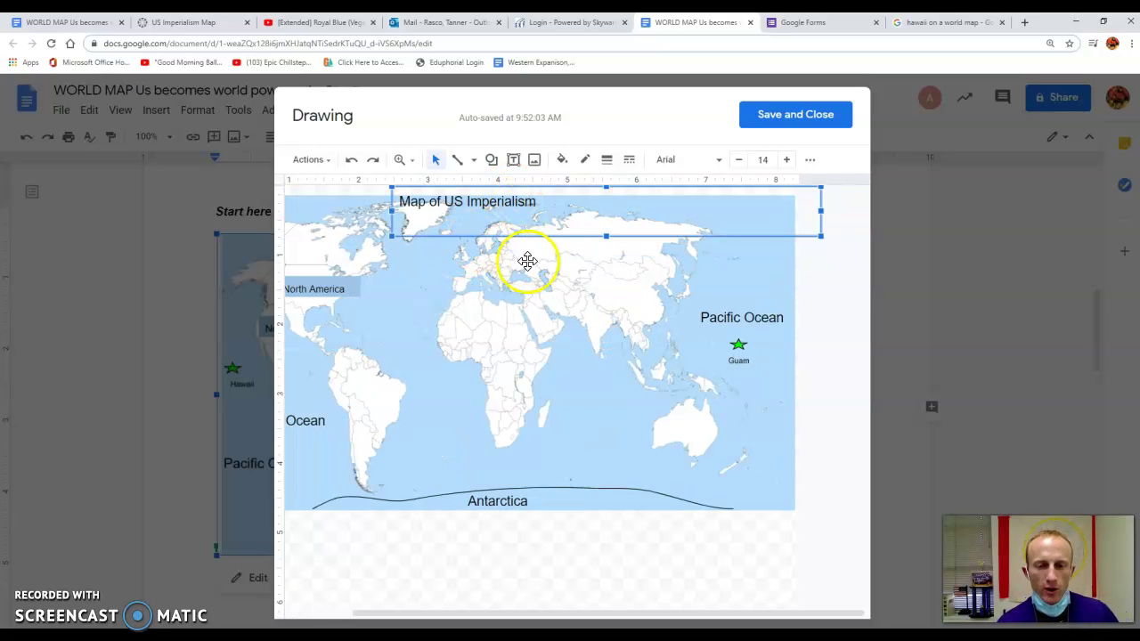
click(524, 203)
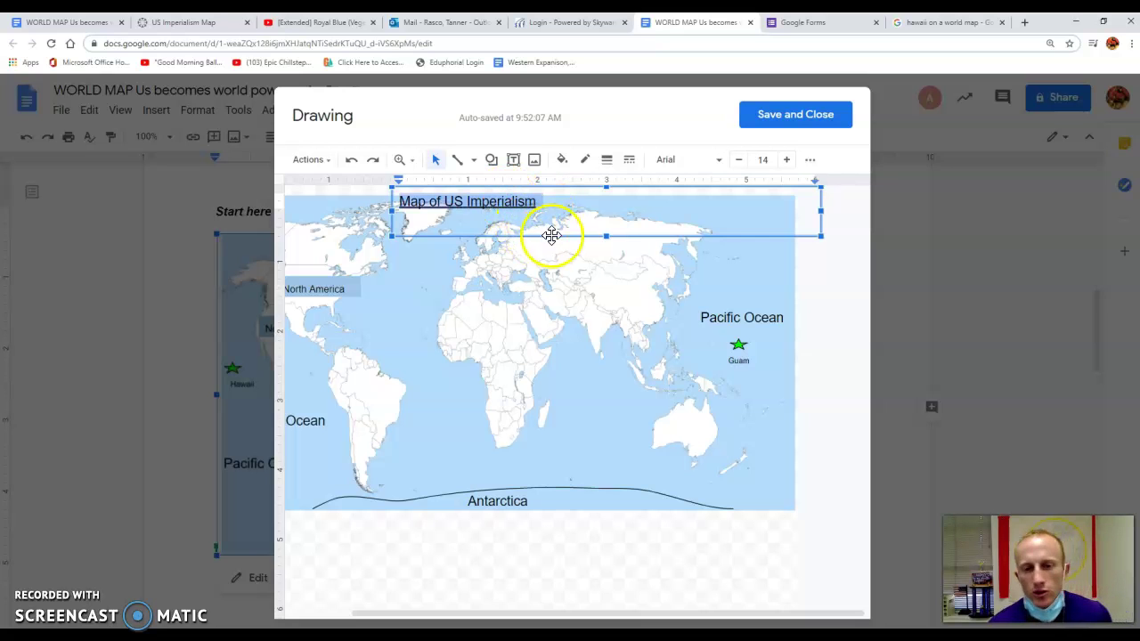
click(574, 213)
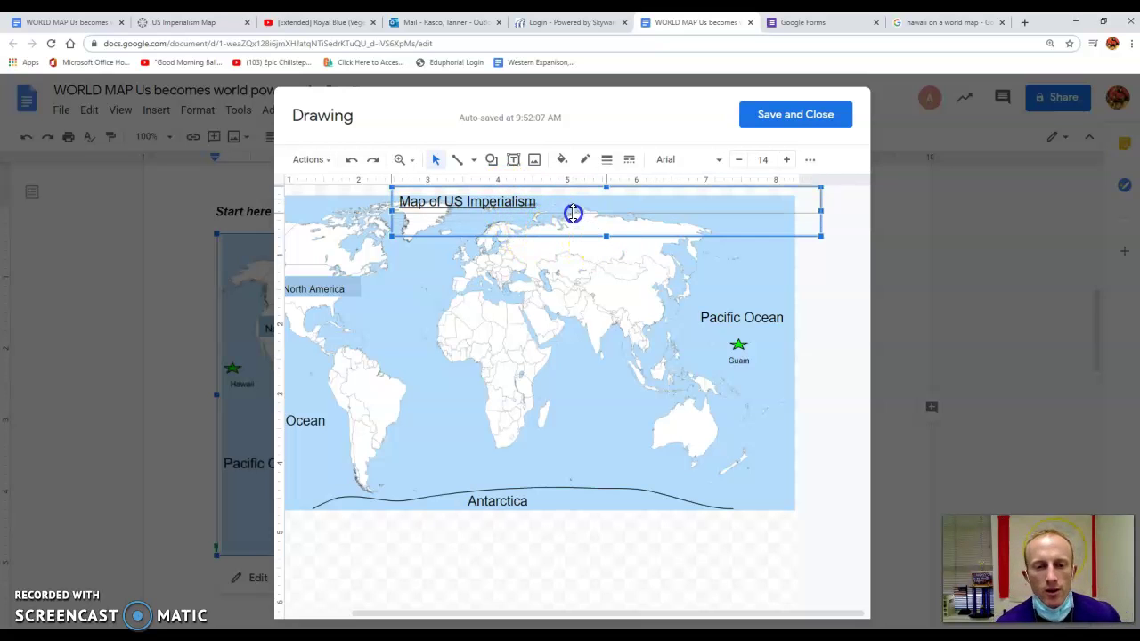
click(817, 199)
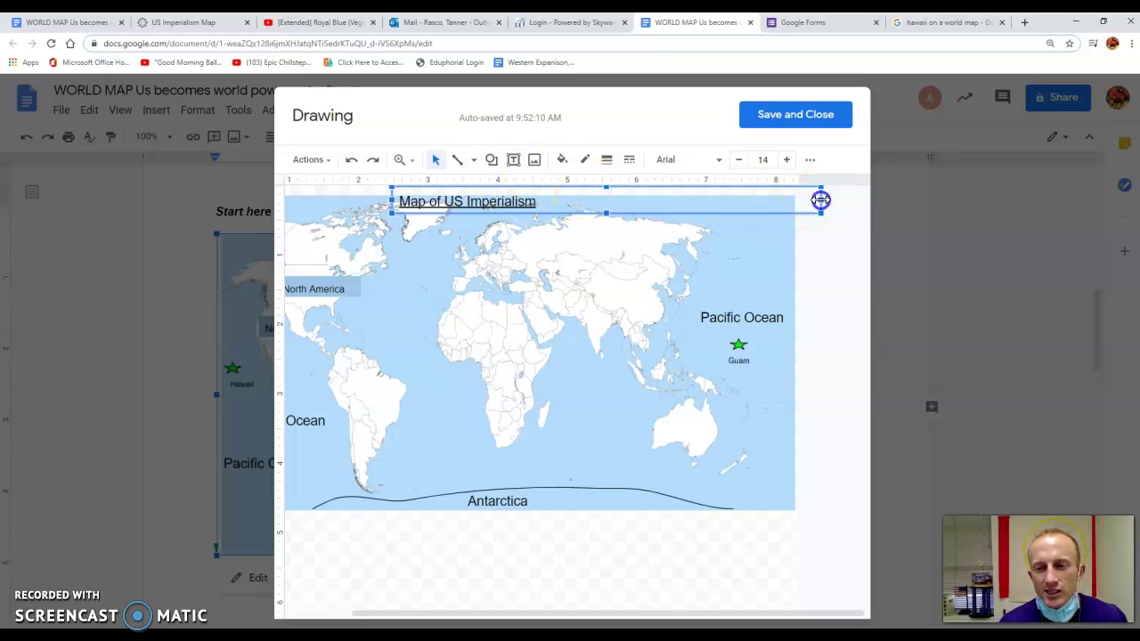
drag(817, 200, 554, 199)
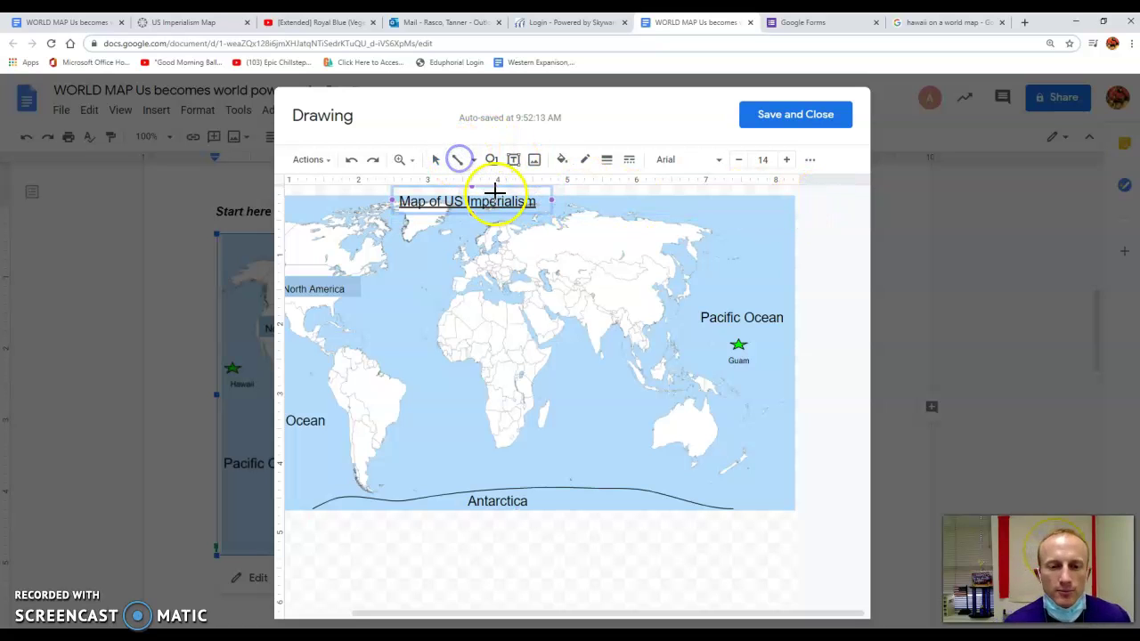
Draw a vertical and a horizontal straight line crossing in the Indian Ocean.
click(472, 161)
click(492, 189)
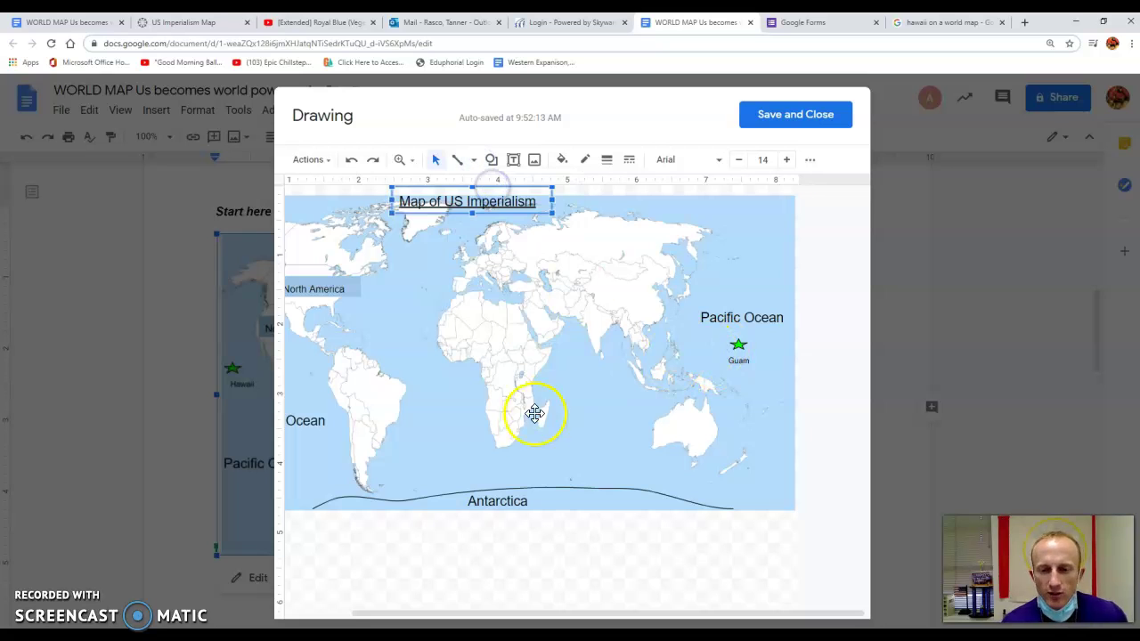
mouse_move(596, 454)
mouse_down()
mouse_move(600, 471)
mouse_move(599, 438)
mouse_up()
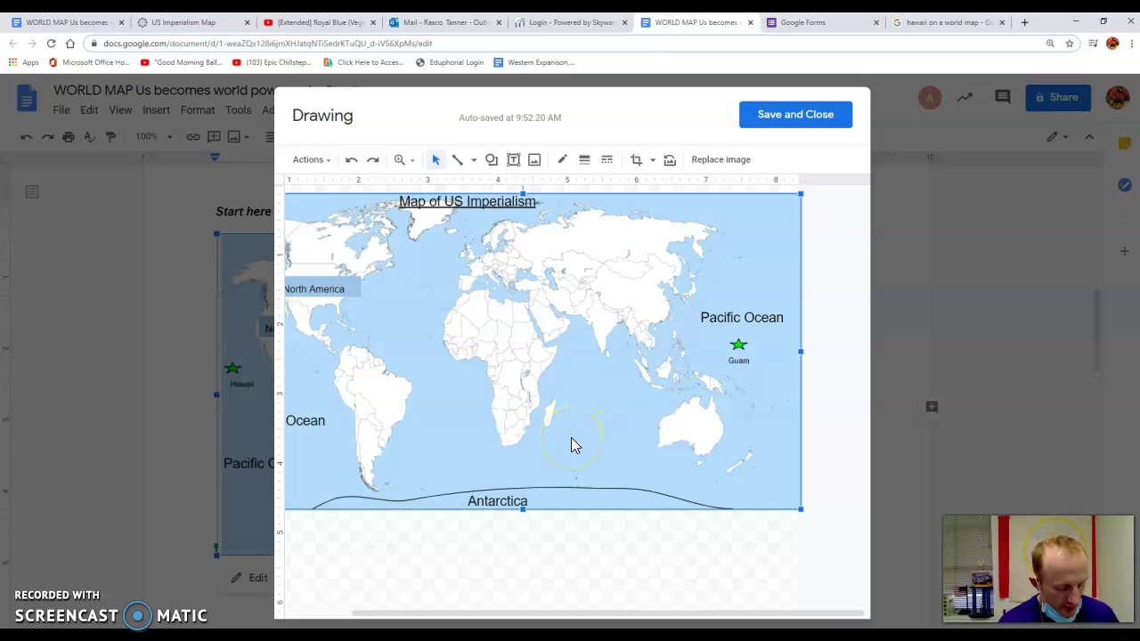
key(Escape)
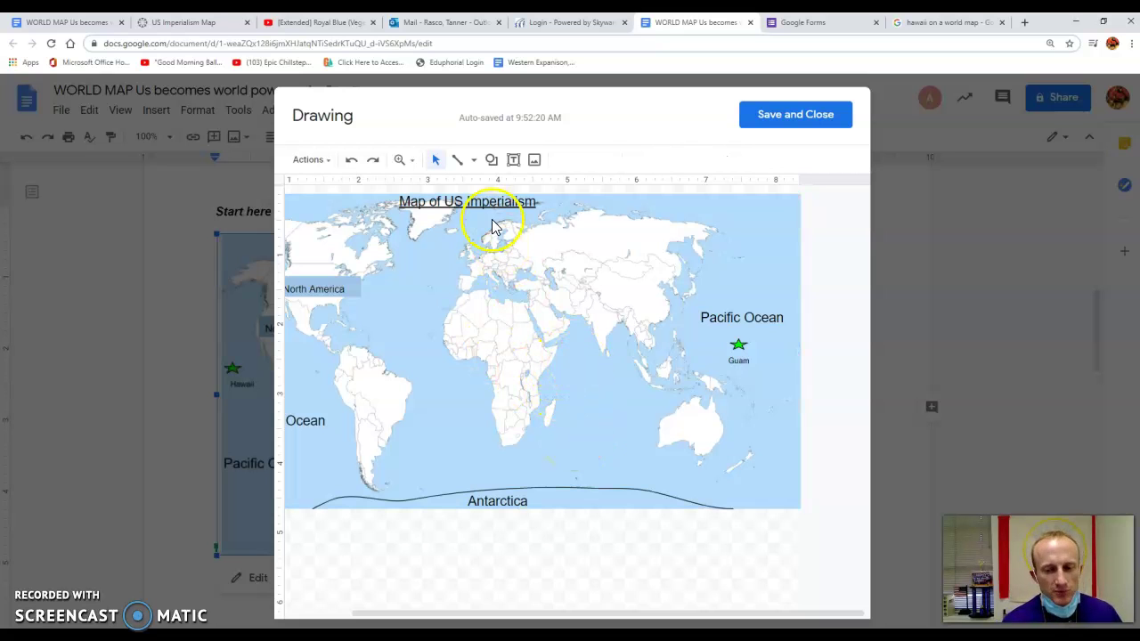
click(473, 159)
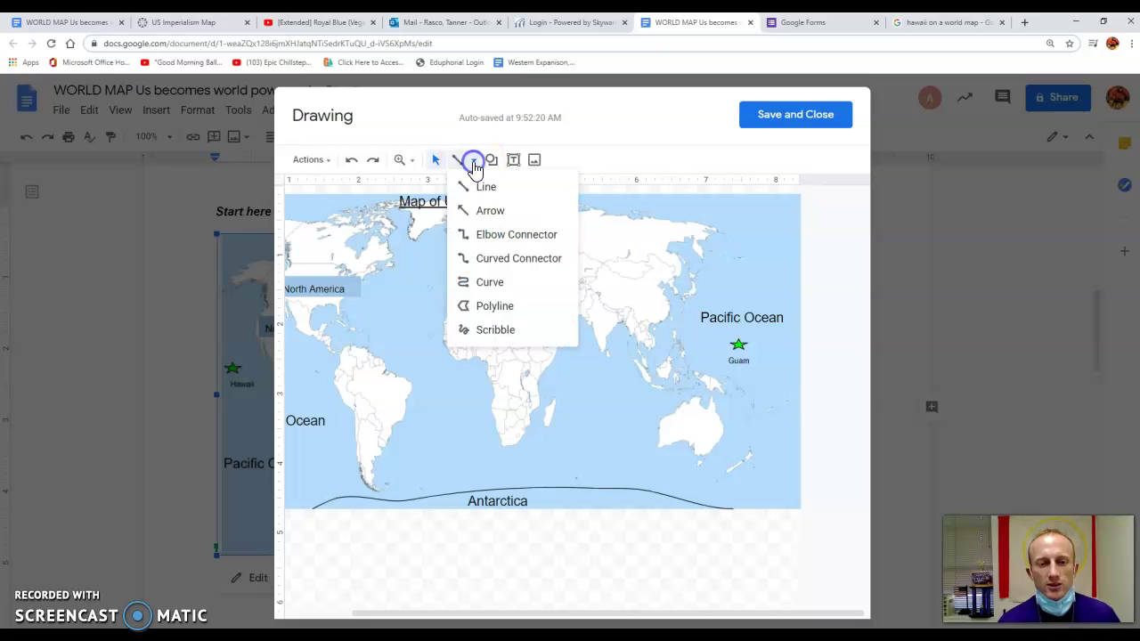
click(507, 194)
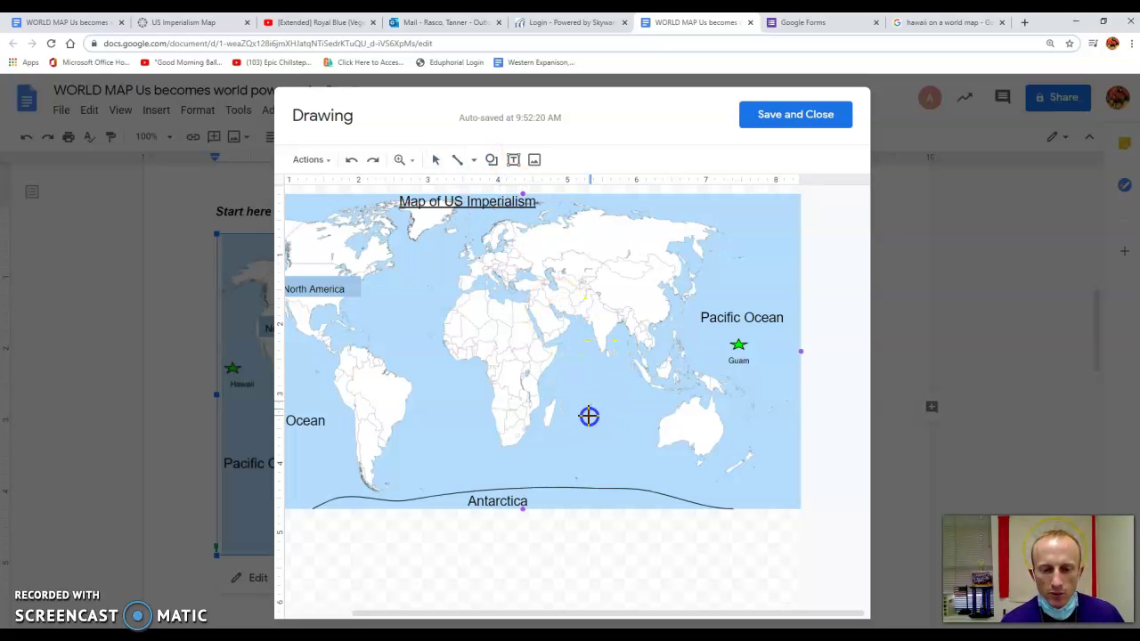
drag(594, 455, 593, 454)
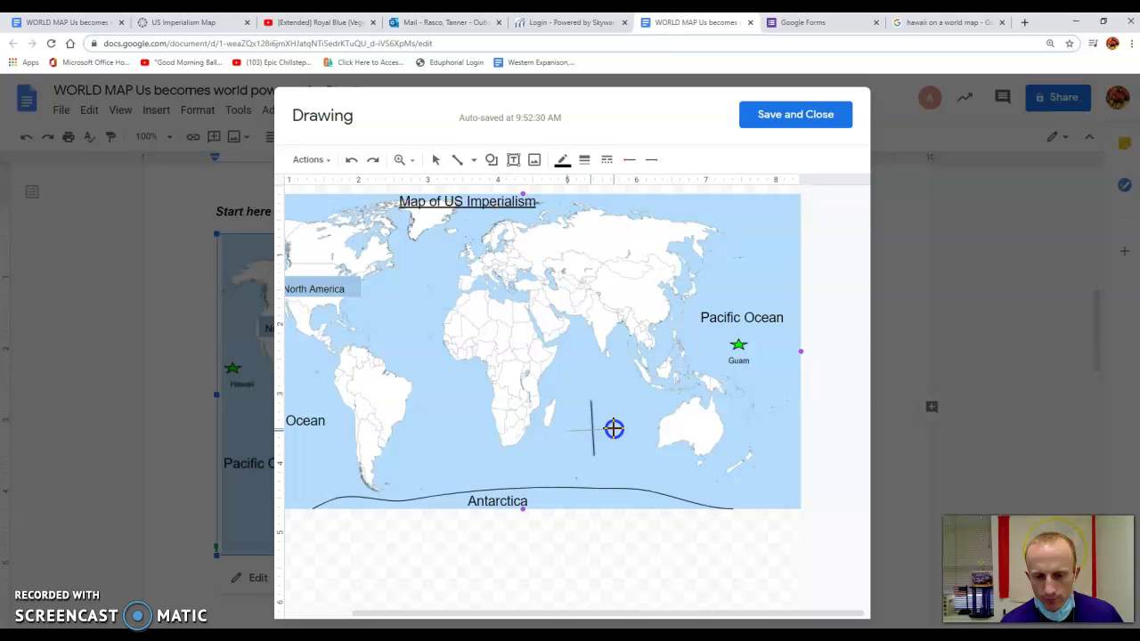
drag(613, 428, 614, 430)
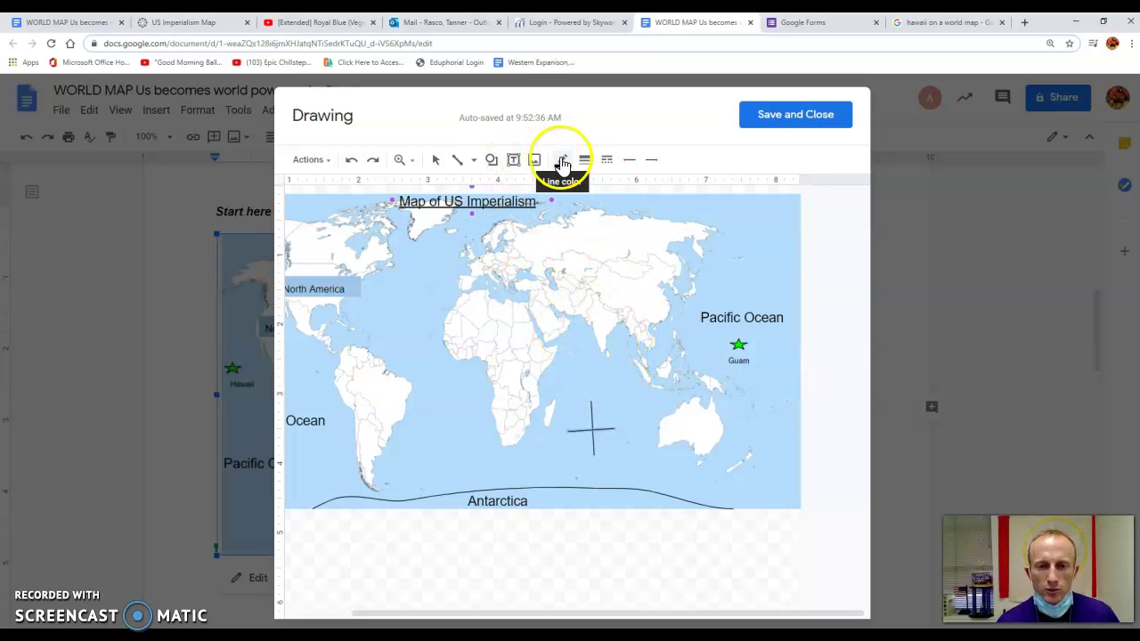
Handwrite N, E, S and W at the cross's ends with Scribble.
click(474, 163)
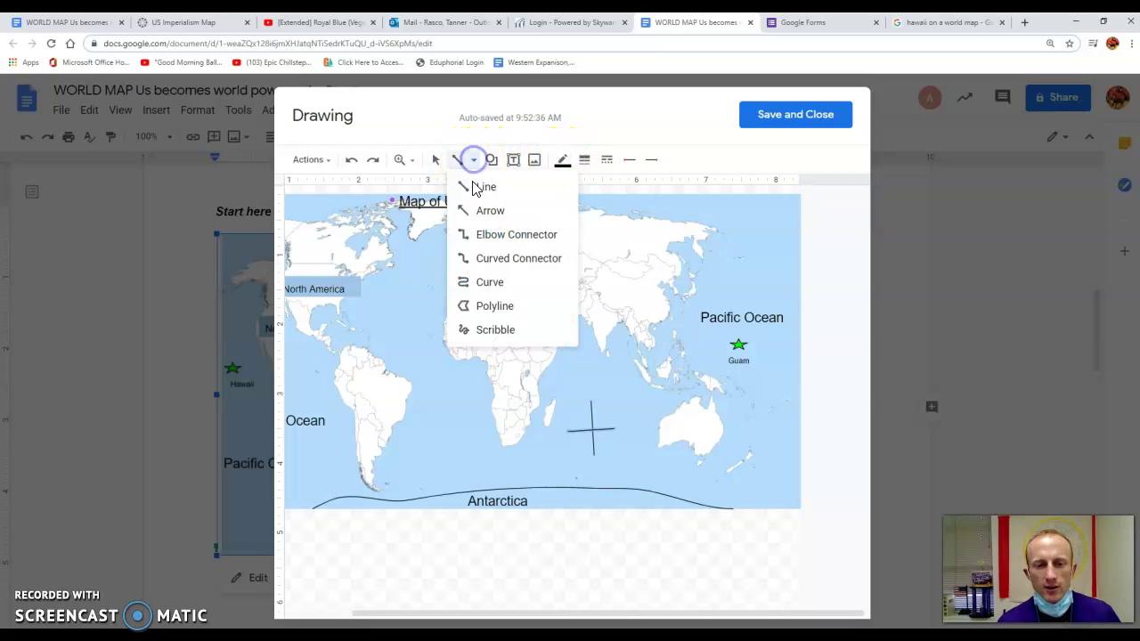
click(501, 328)
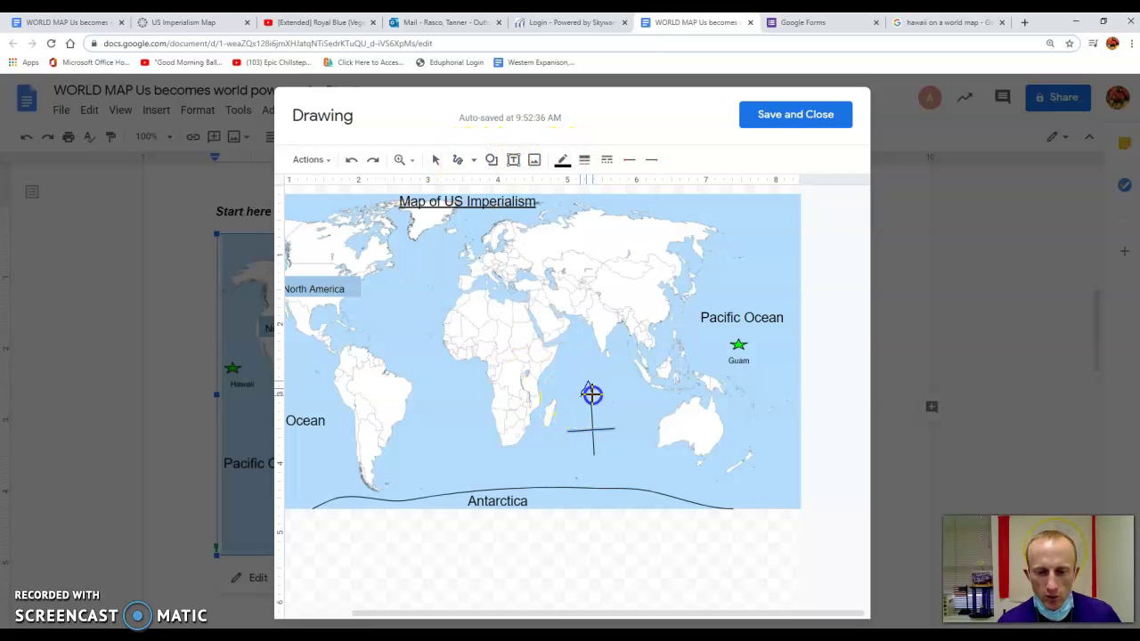
drag(605, 381, 623, 434)
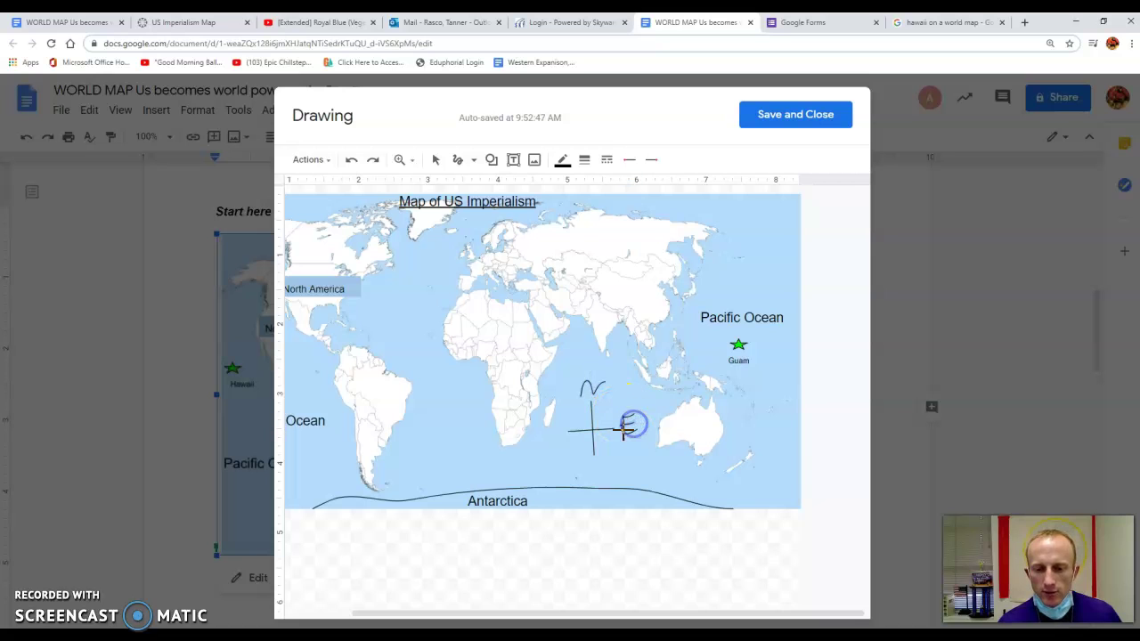
drag(623, 430, 634, 432)
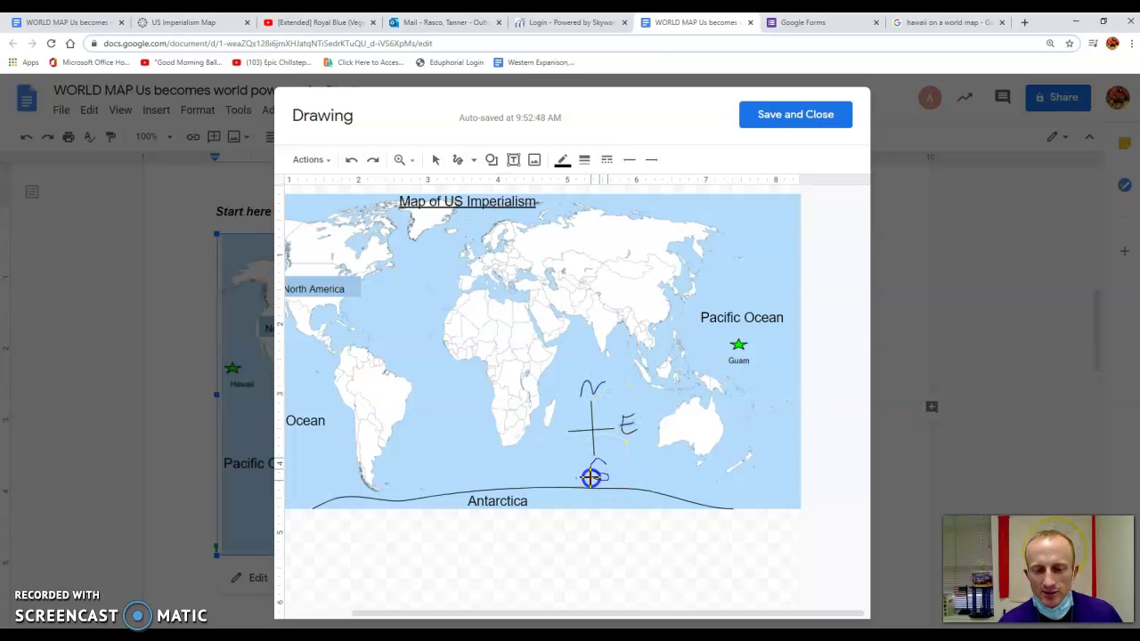
drag(592, 478, 589, 481)
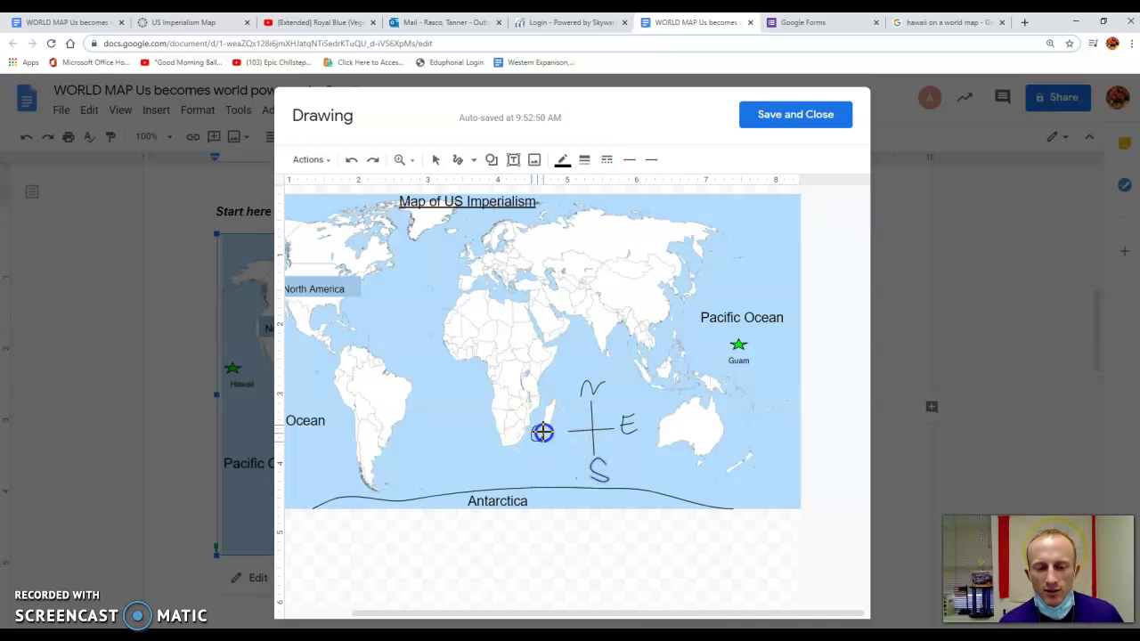
drag(556, 432, 557, 433)
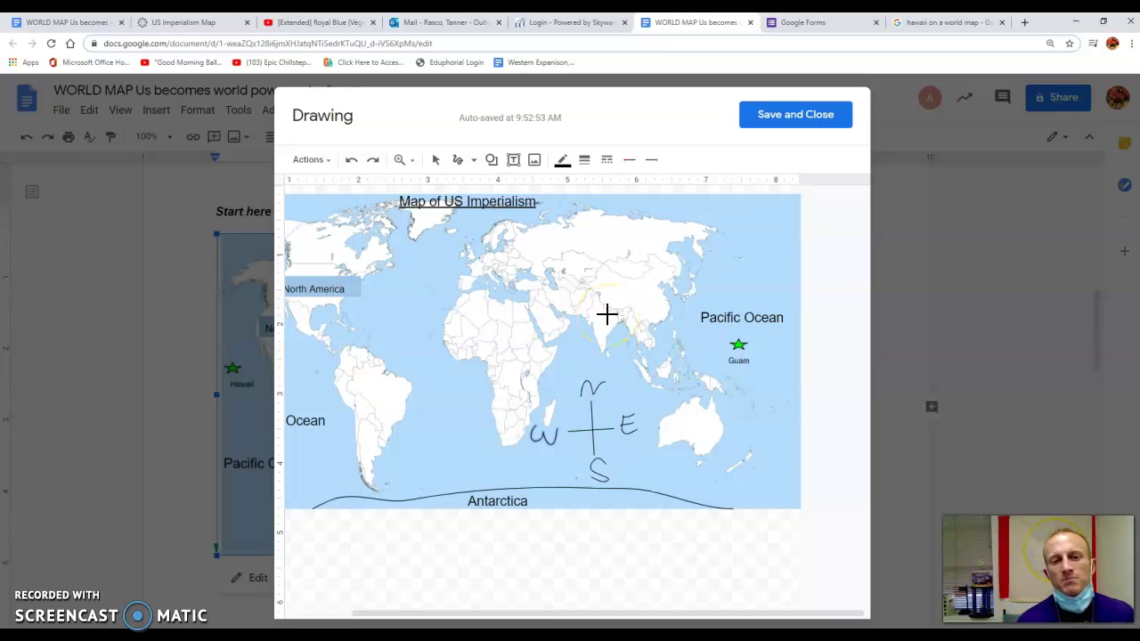
Handwrite the date 11/3/20 at the map's top right.
click(603, 273)
click(730, 223)
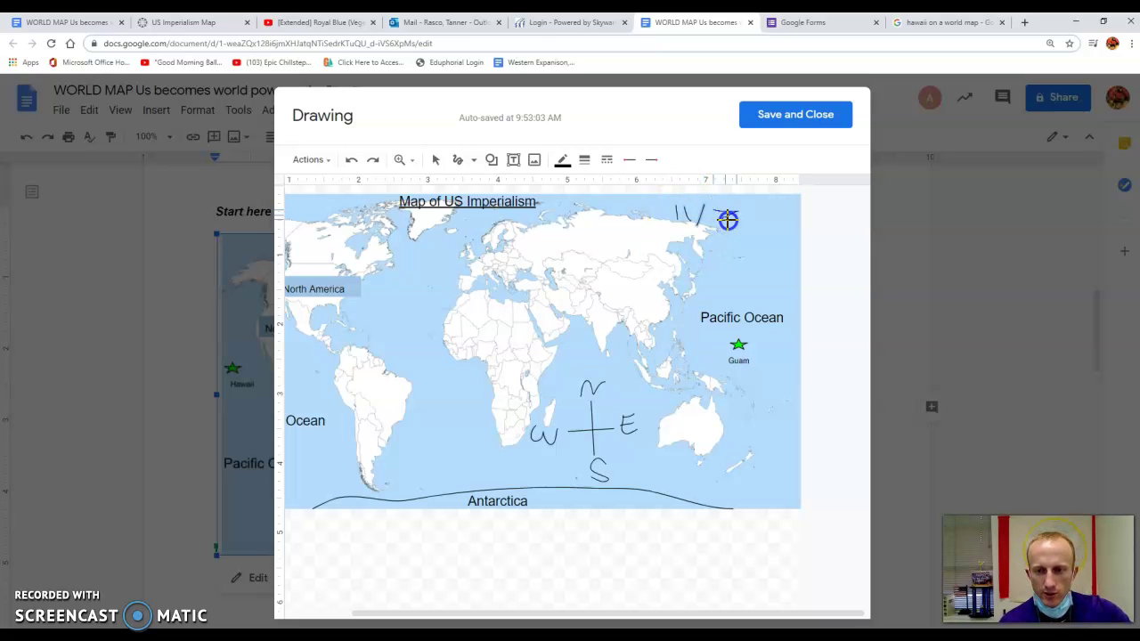
drag(717, 225, 739, 229)
mouse_move(755, 208)
mouse_down()
mouse_move(746, 229)
mouse_move(771, 217)
mouse_up()
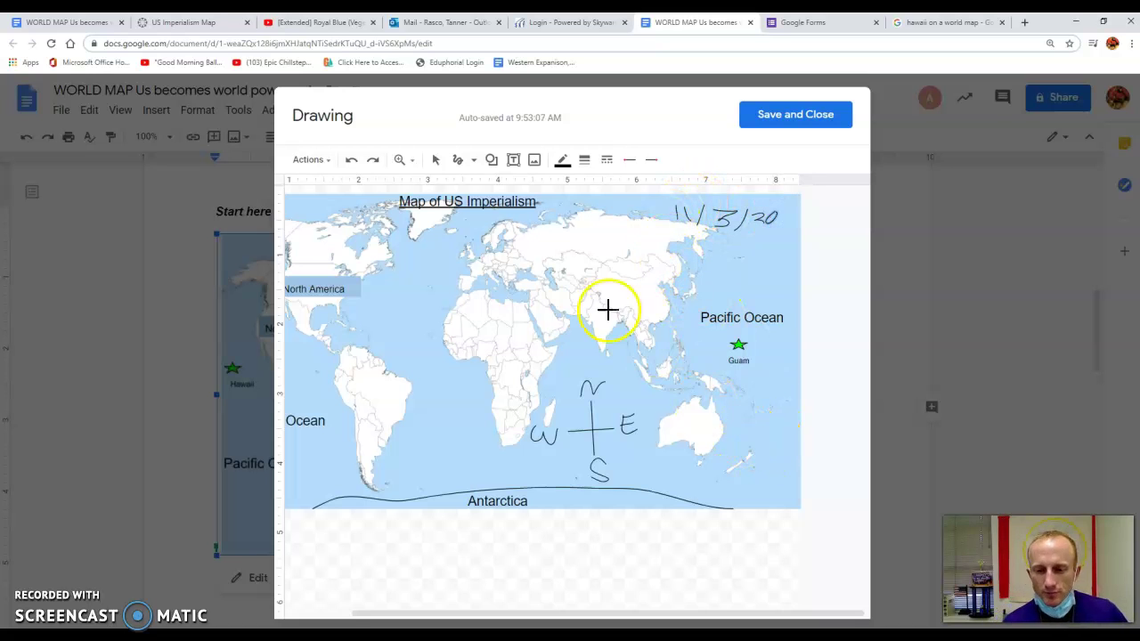
Draw a star callout shape near Australia, then delete it.
click(490, 160)
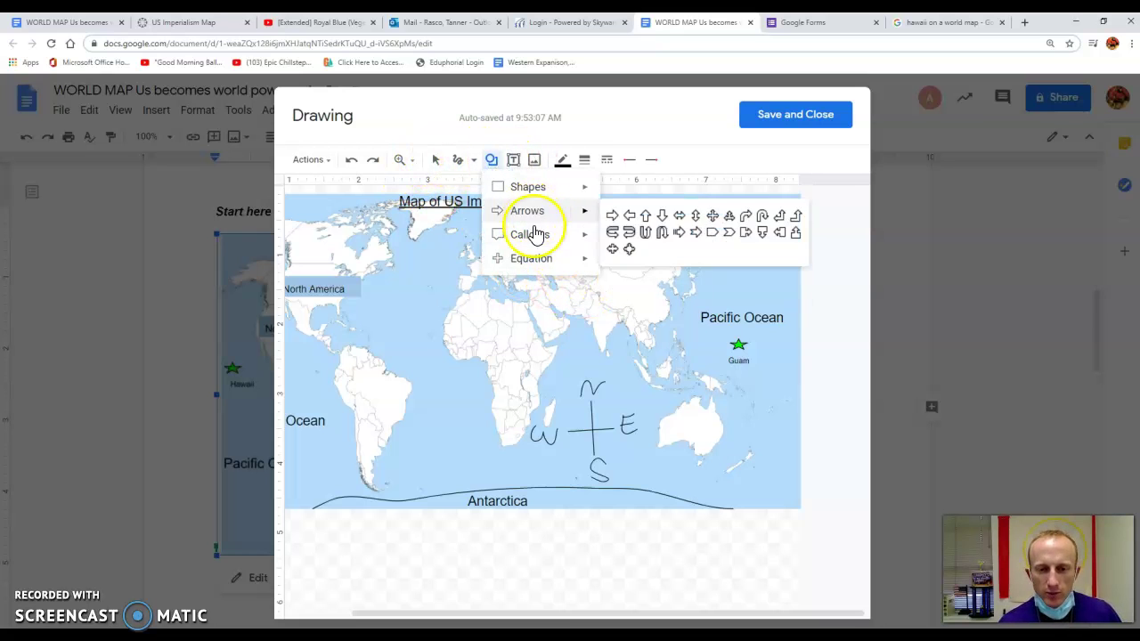
mouse_move(603, 223)
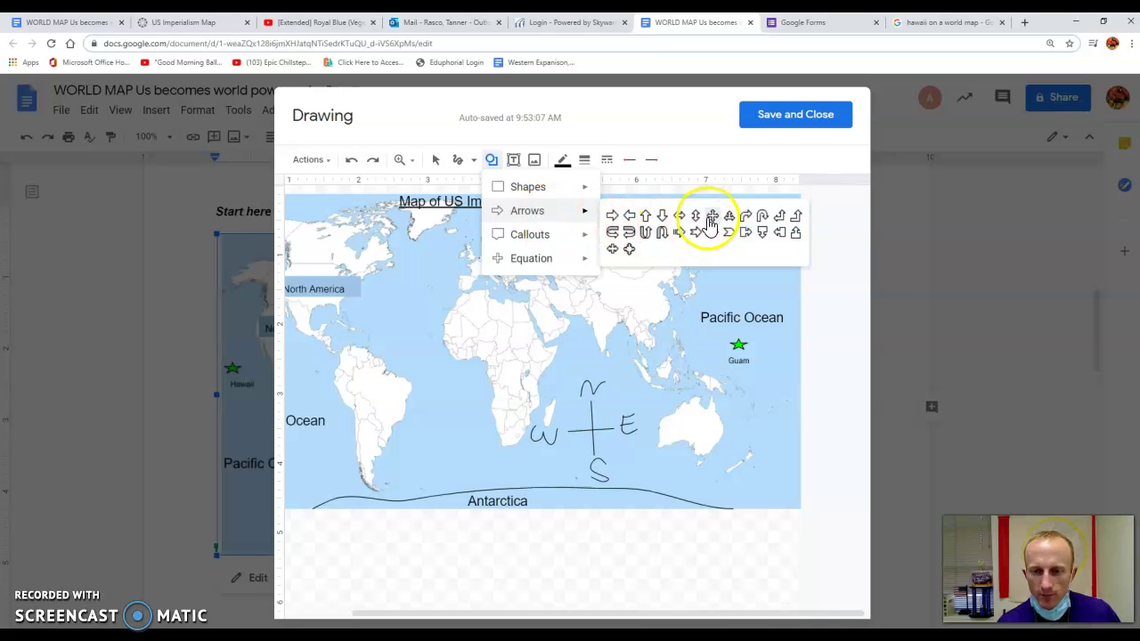
mouse_move(530, 241)
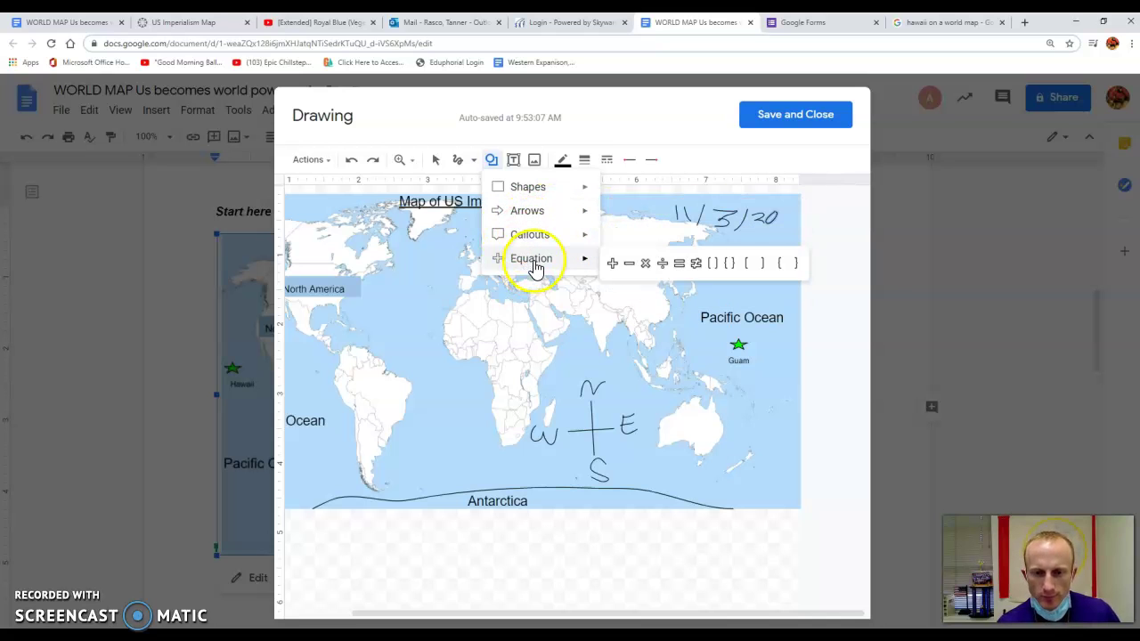
click(677, 242)
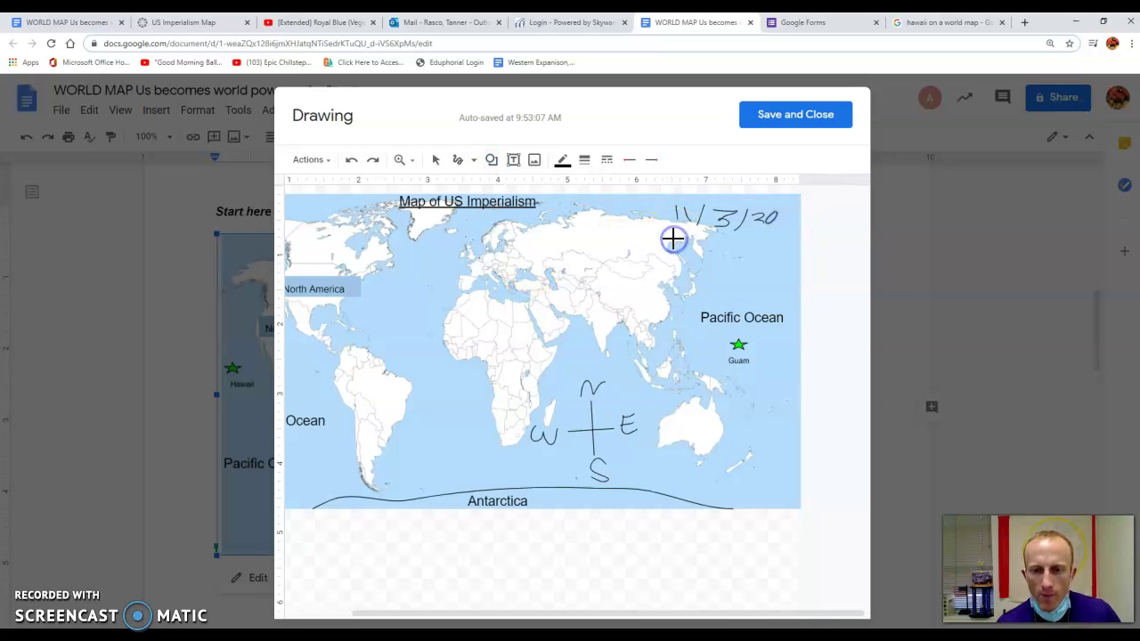
click(493, 161)
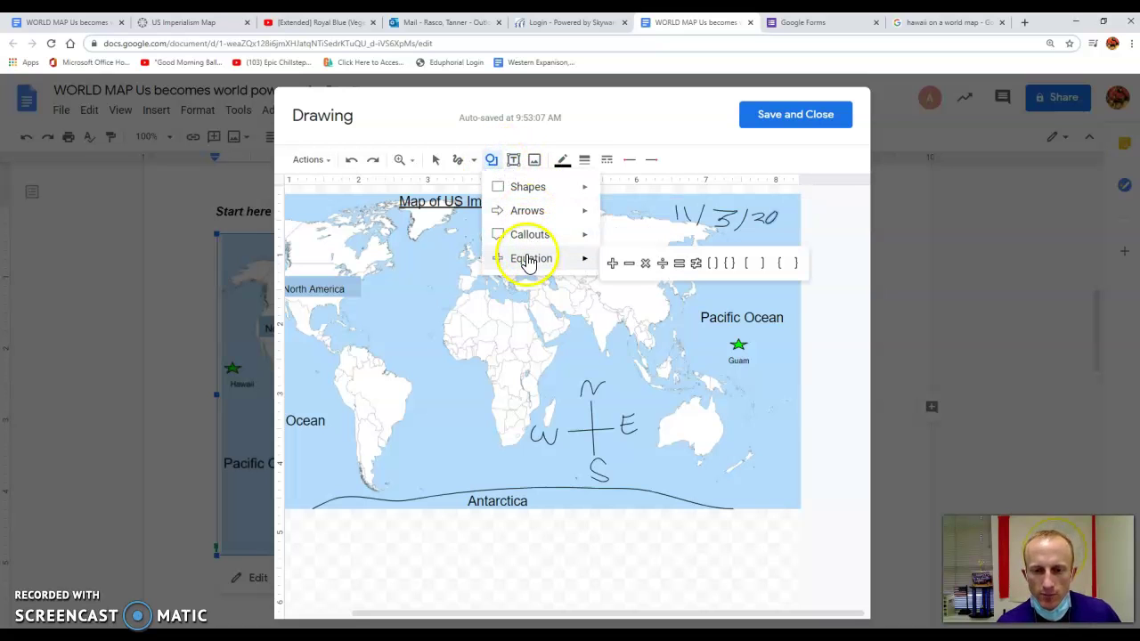
mouse_move(527, 236)
click(660, 244)
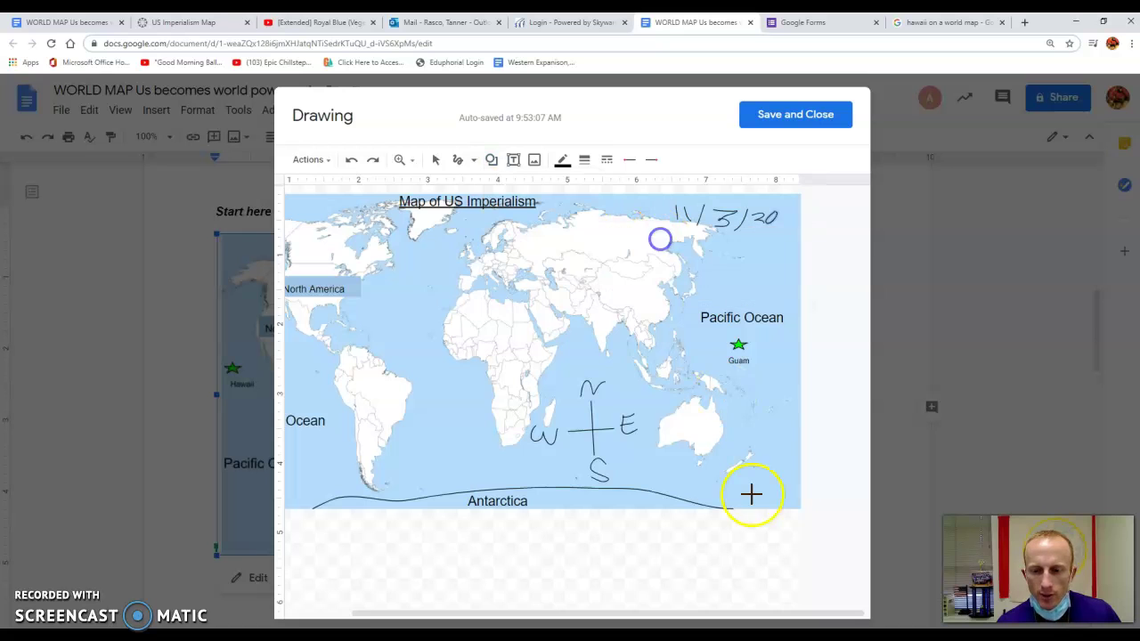
drag(694, 461, 670, 483)
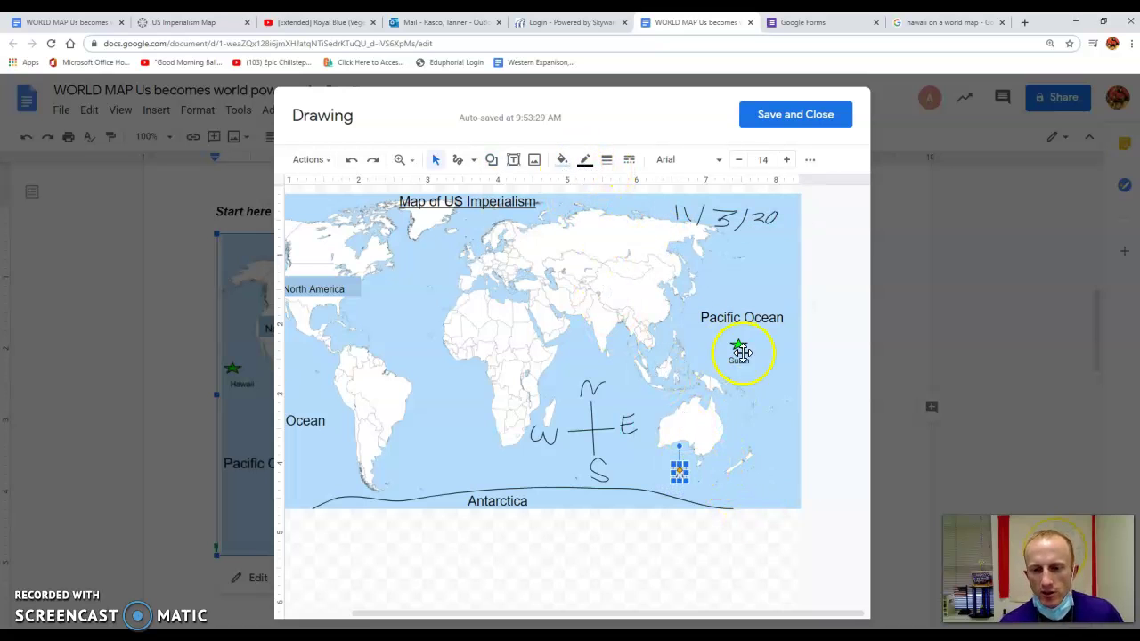
key(Delete)
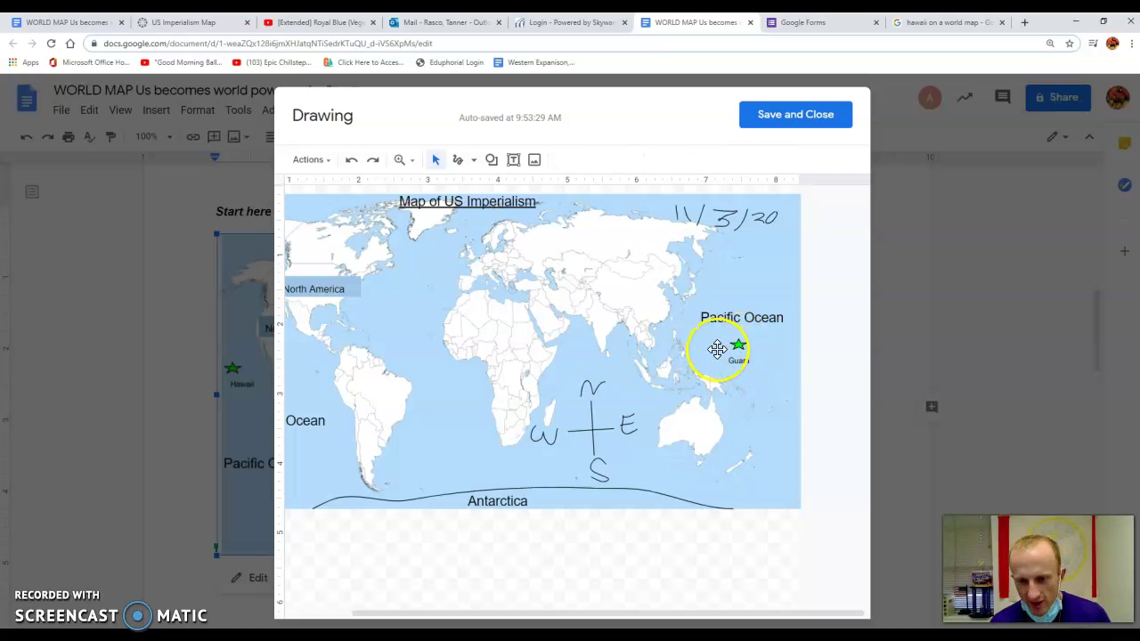
Place a copy of the green Guam star near New Zealand.
click(743, 344)
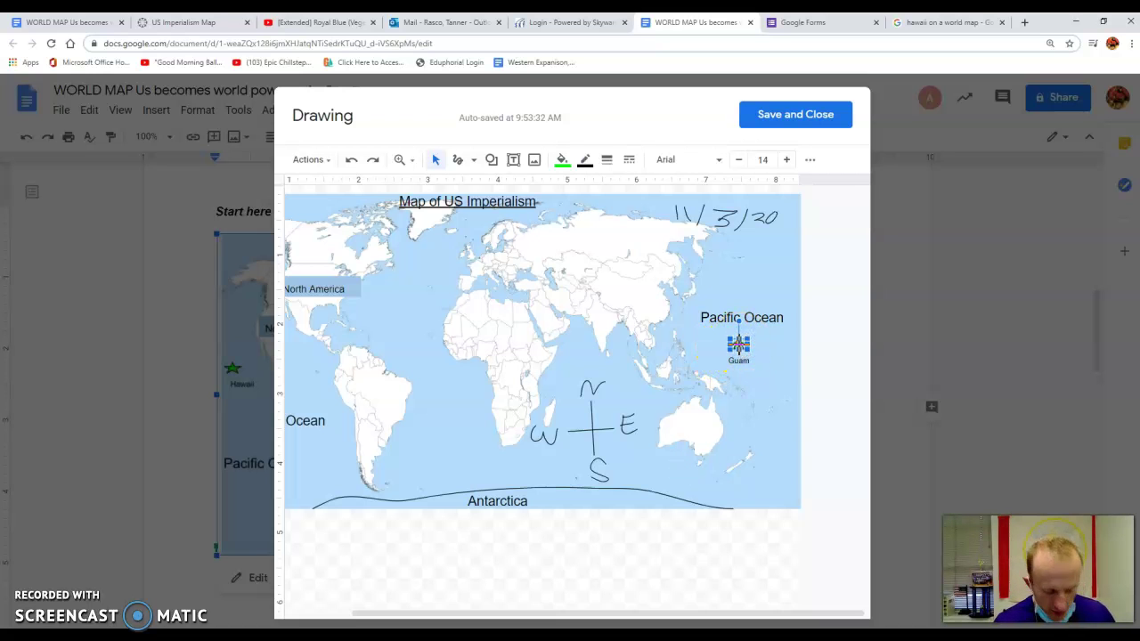
drag(738, 344, 739, 344)
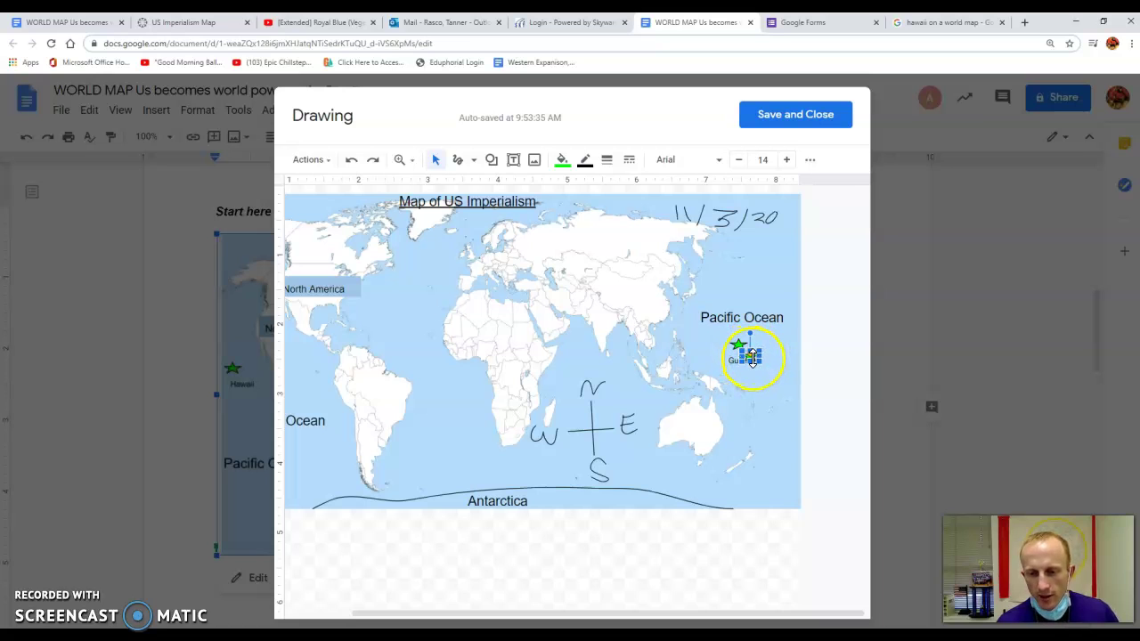
drag(753, 355, 695, 481)
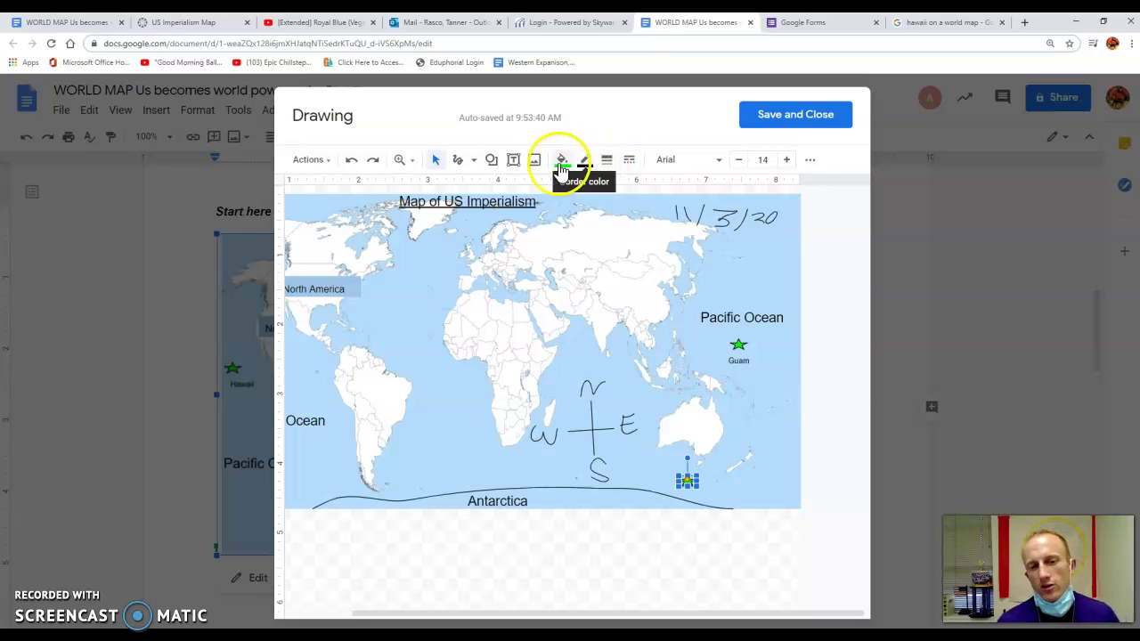
Add an '= US Territory' text box beside the star, widened to one line.
click(513, 161)
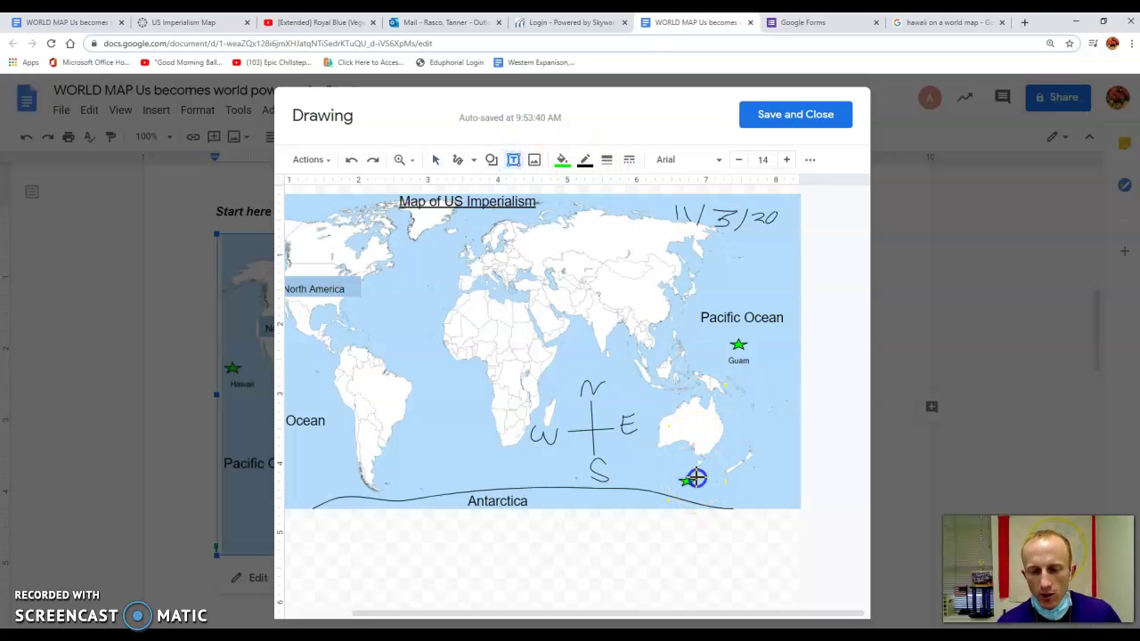
drag(695, 478, 736, 484)
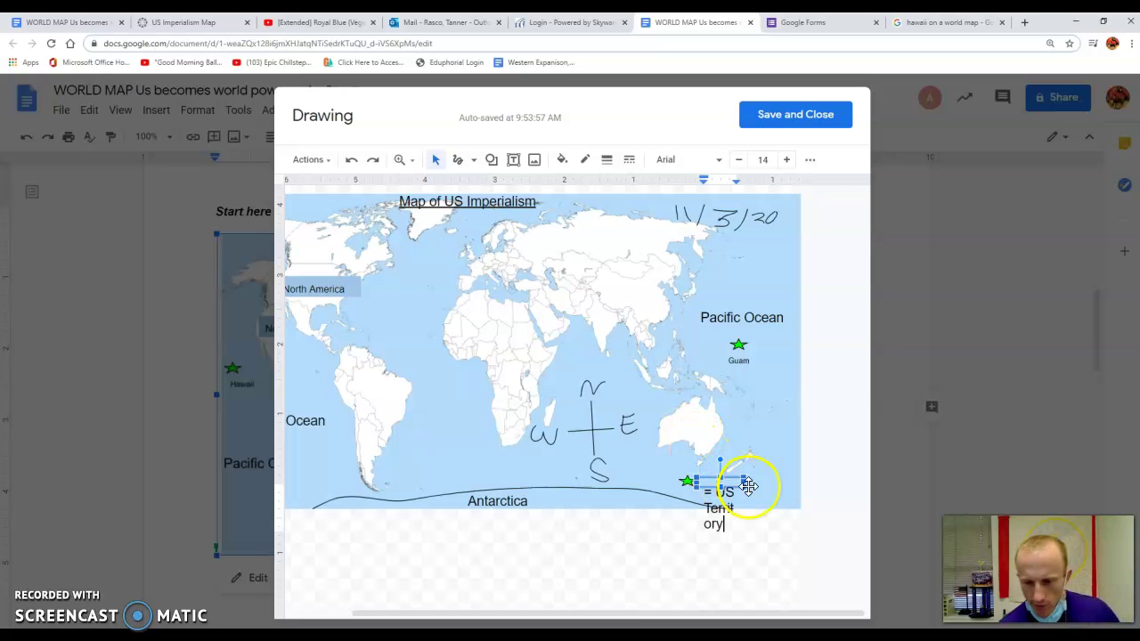
drag(741, 482, 761, 468)
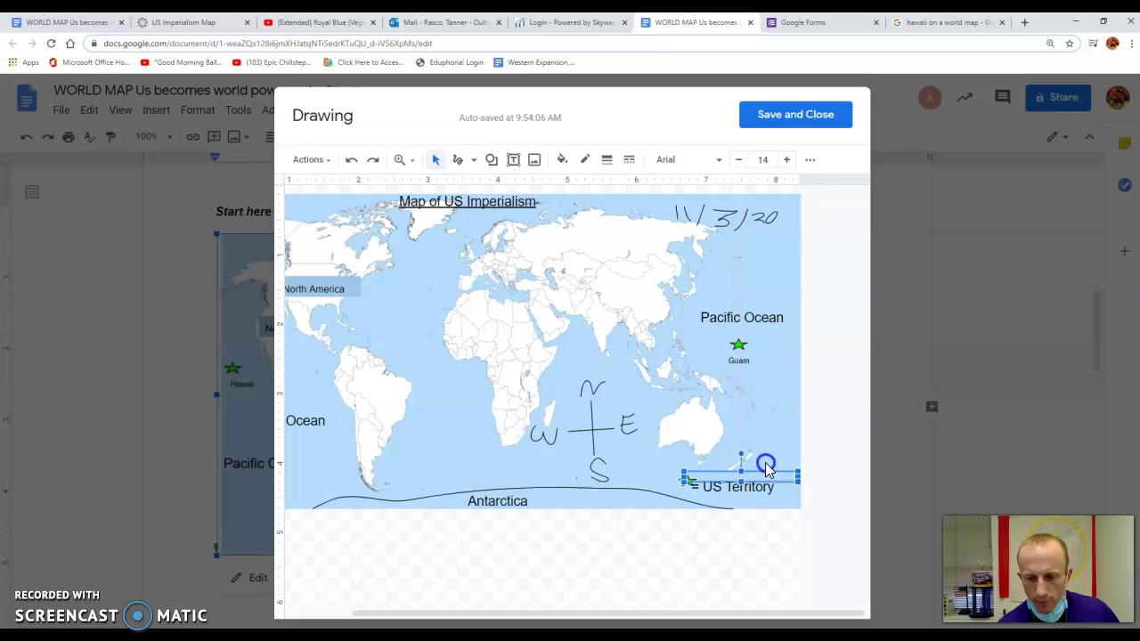
Move the '= US Territory' legend next to its star in the lower-right corner.
click(763, 465)
click(740, 493)
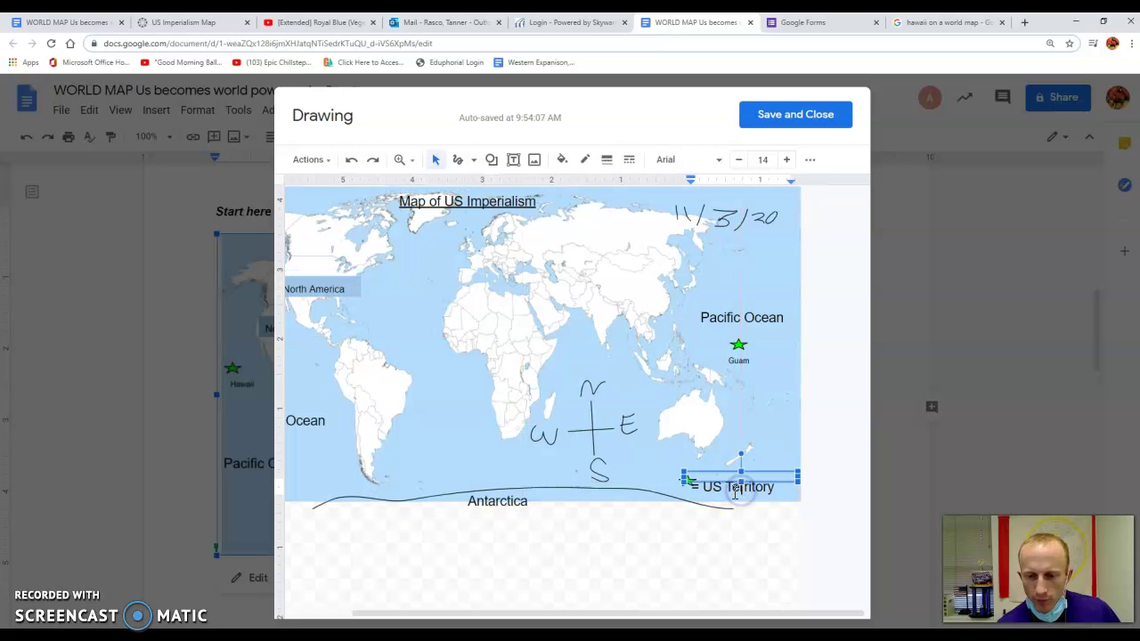
click(684, 476)
click(712, 502)
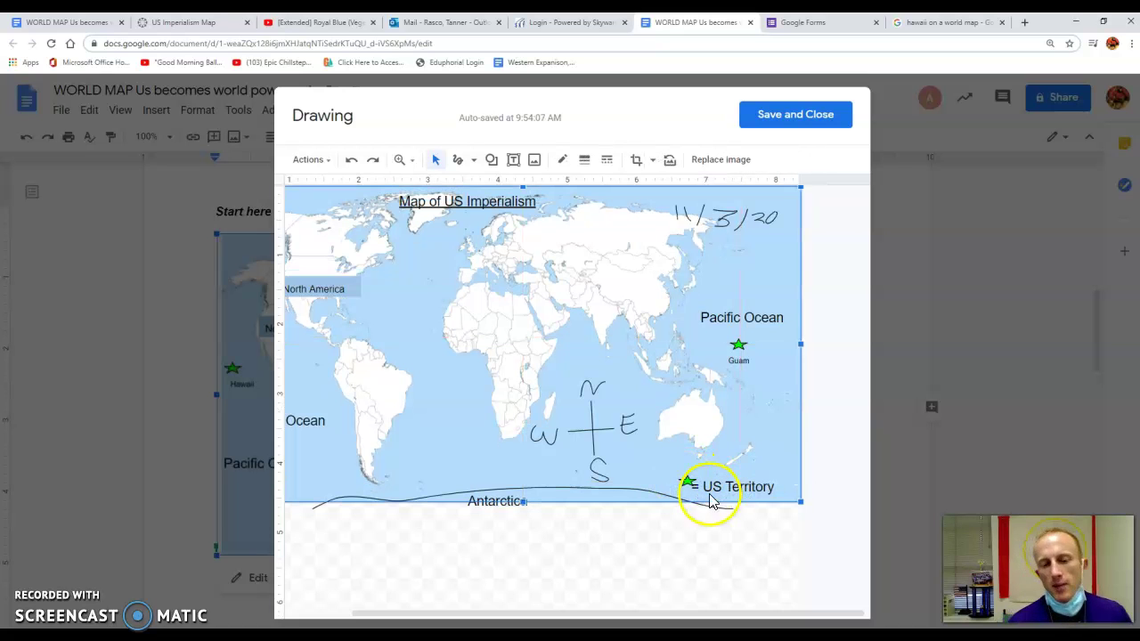
click(682, 476)
click(726, 474)
drag(726, 475, 750, 483)
click(670, 458)
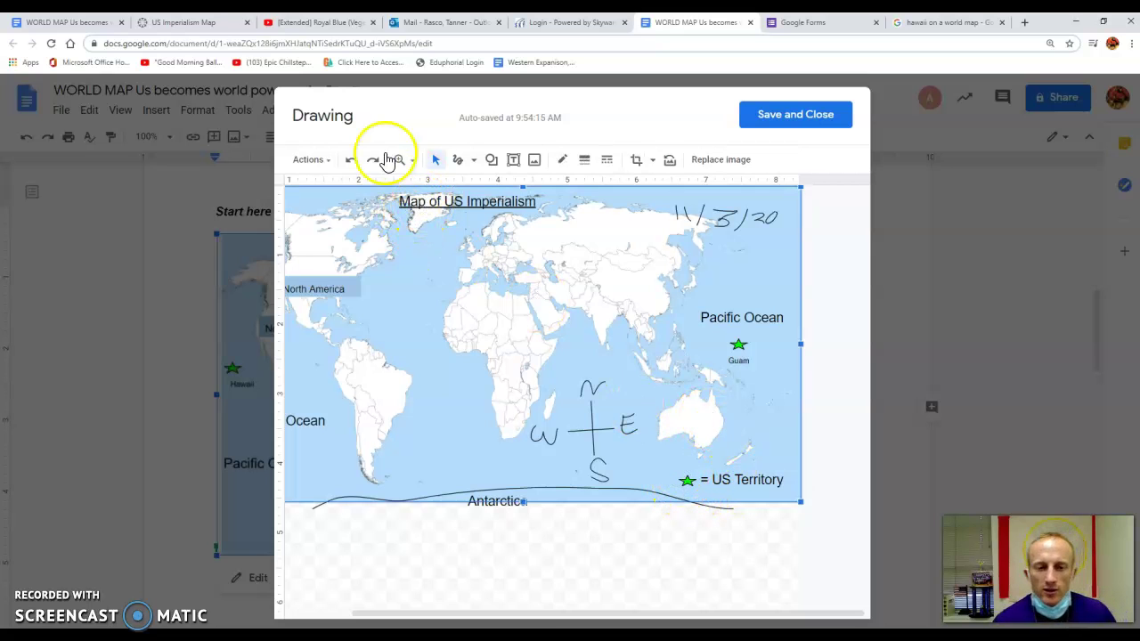
click(458, 159)
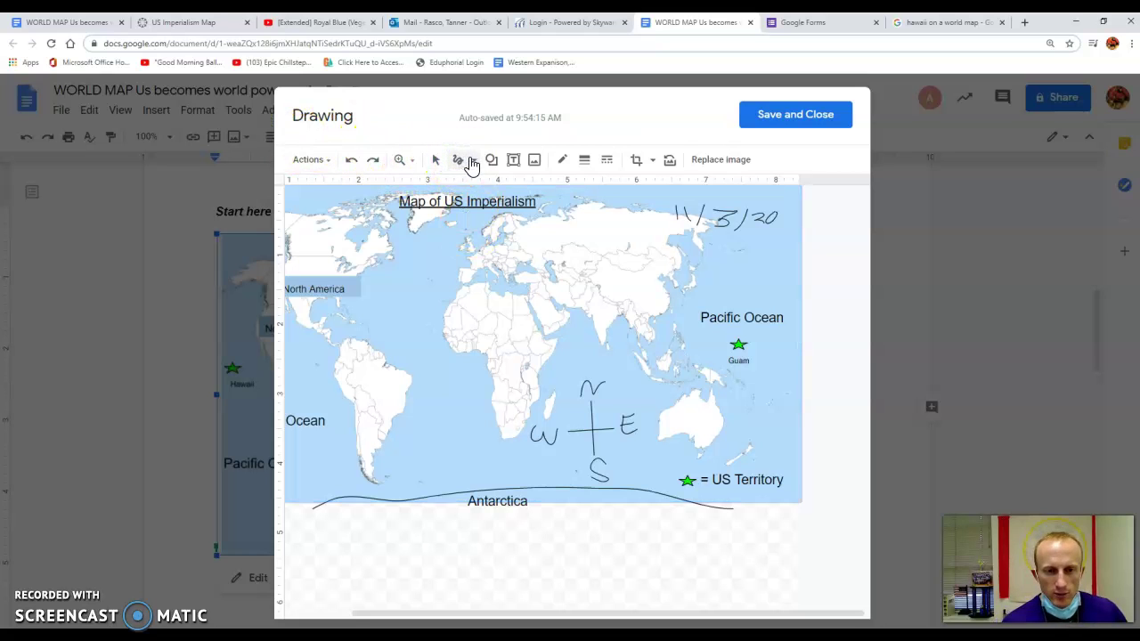
Draw a horizontal scale bar line below South America with a tick mark across it.
click(473, 159)
click(496, 316)
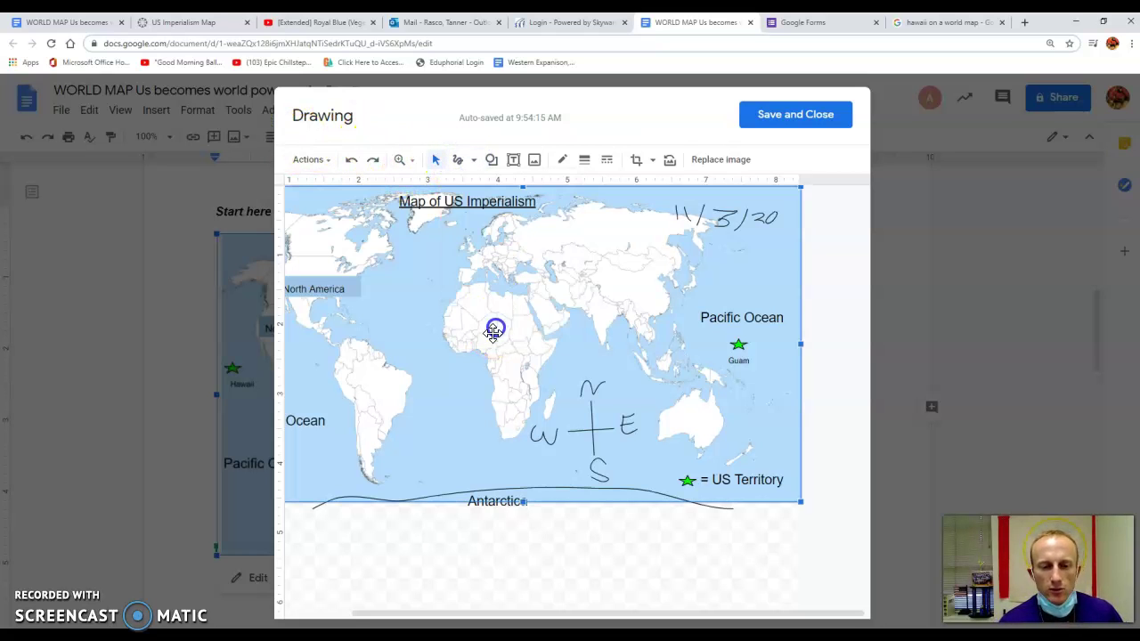
key(Escape)
click(442, 309)
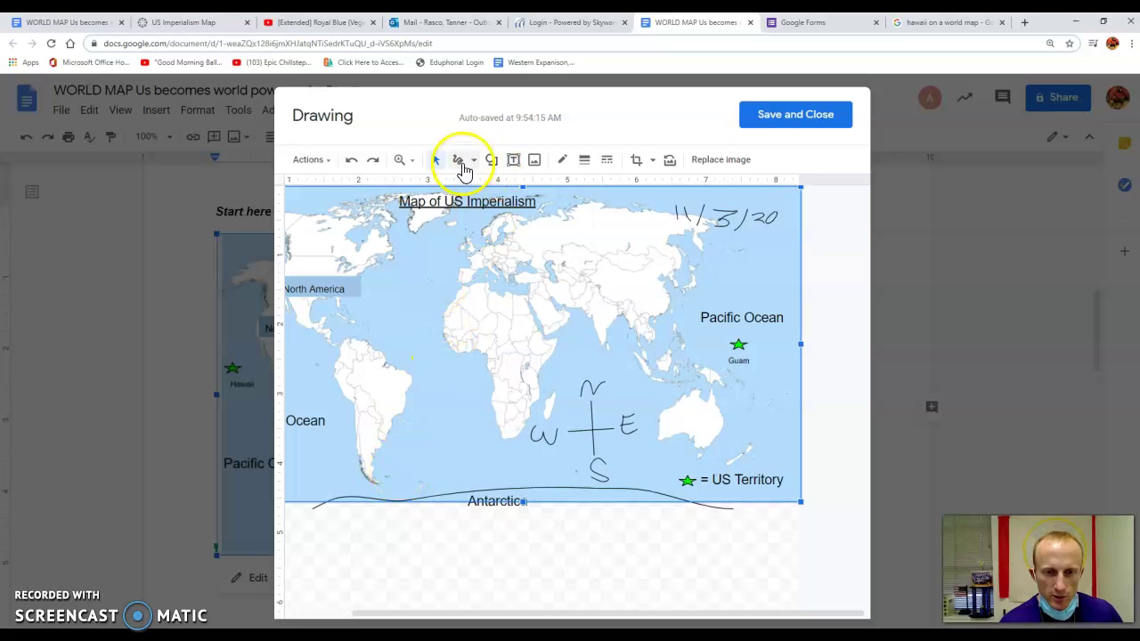
click(457, 159)
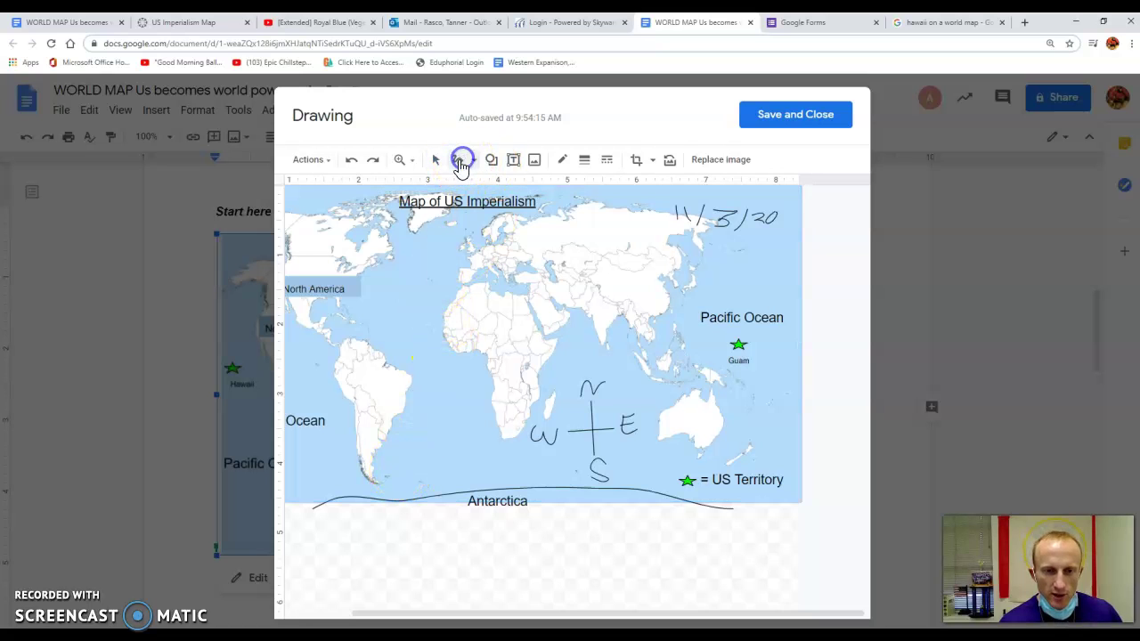
drag(408, 469, 533, 472)
click(407, 468)
drag(409, 479, 538, 479)
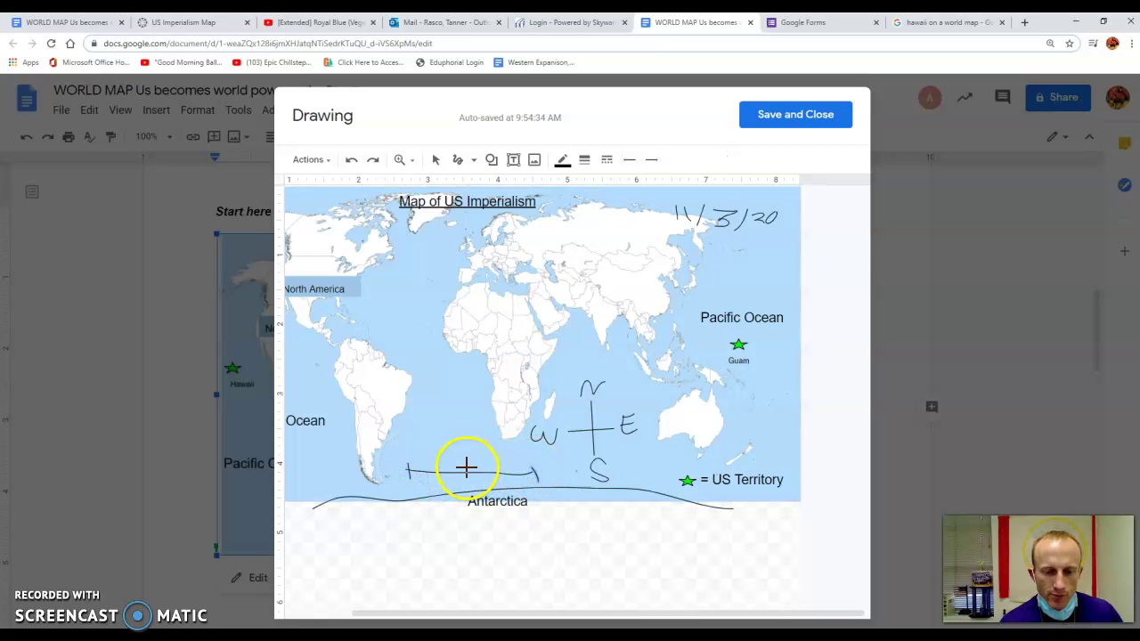
drag(466, 465, 469, 481)
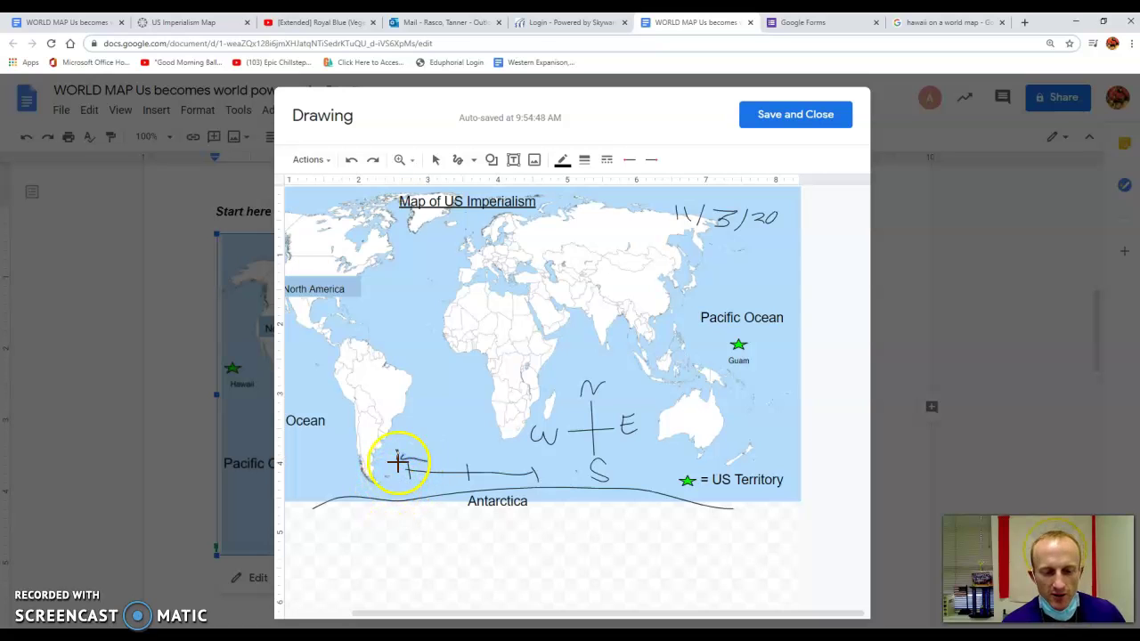
Add an 'inches' text box beside the scale bar, widened to one line.
click(512, 160)
click(396, 455)
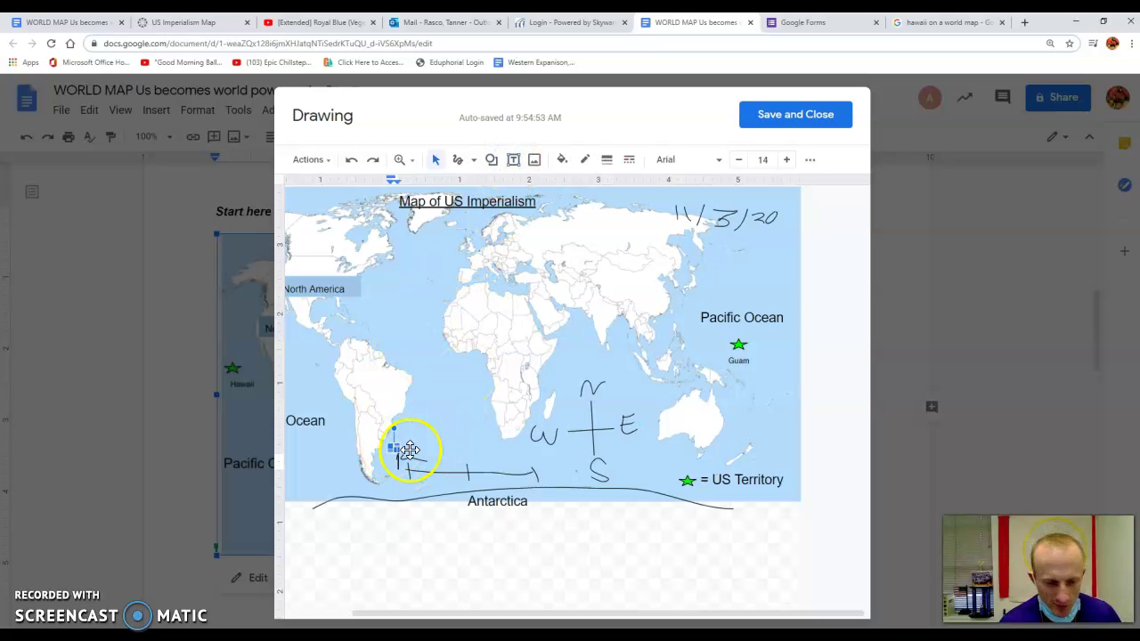
drag(396, 445, 415, 436)
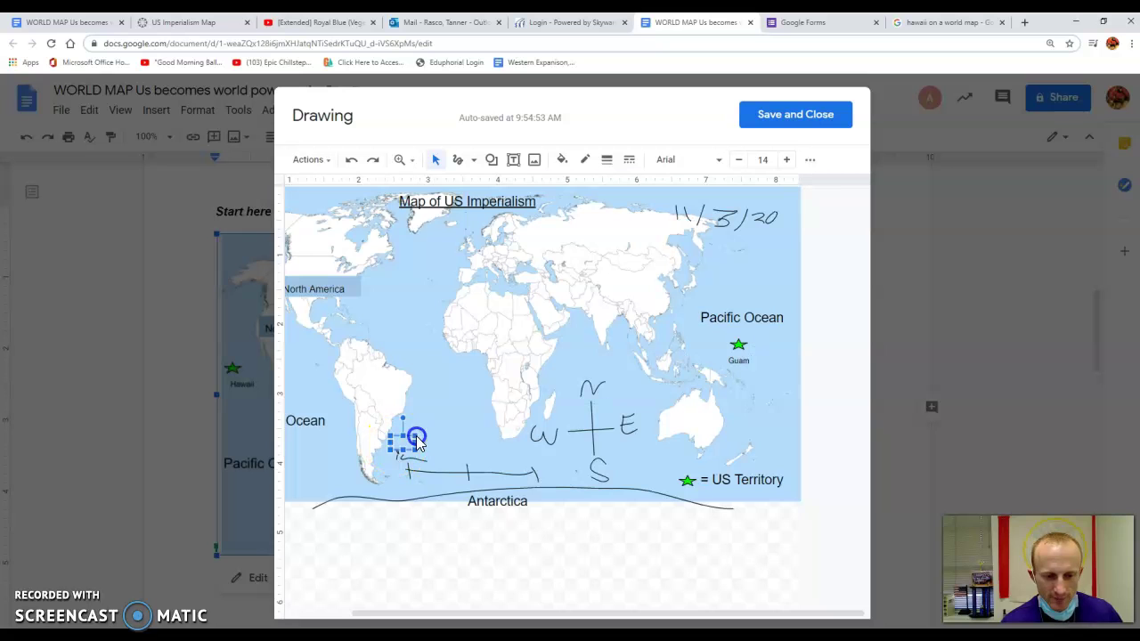
text(Ches)
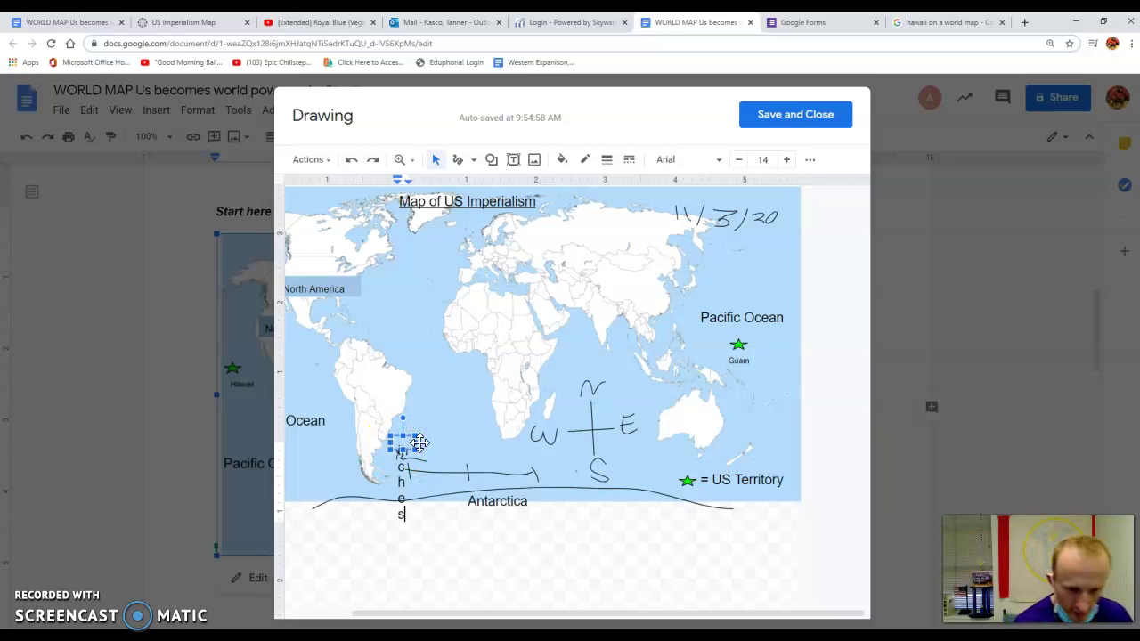
drag(416, 441, 467, 441)
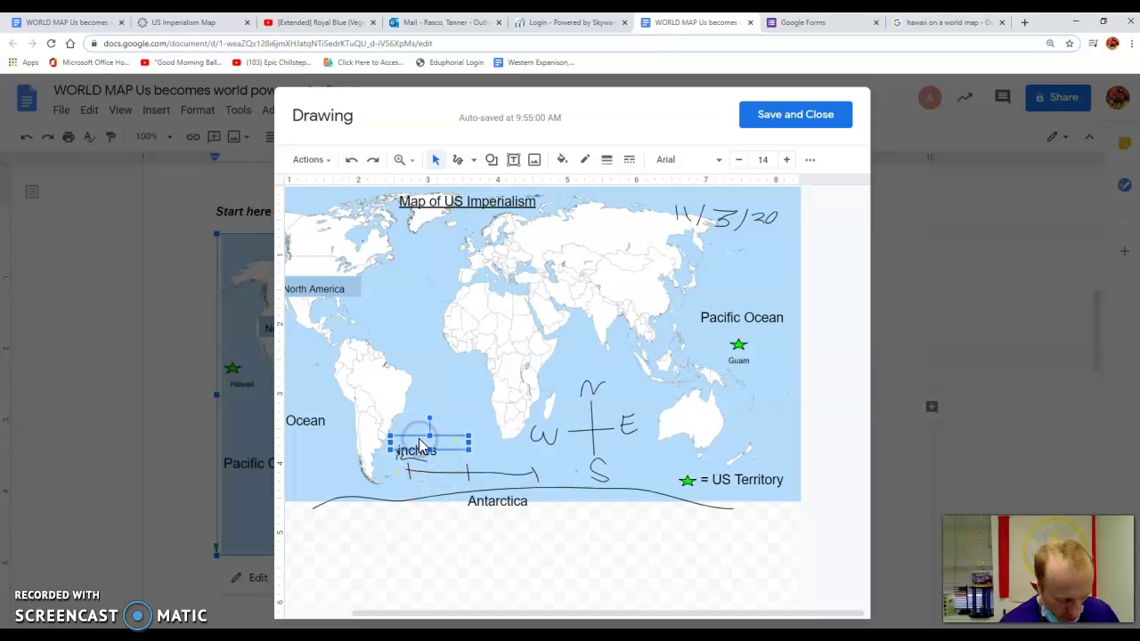
drag(421, 443, 402, 485)
Label below the bar 'Miles', set 'inches' above it, and move the tick across the bar.
double_click(401, 485)
text(Miles)
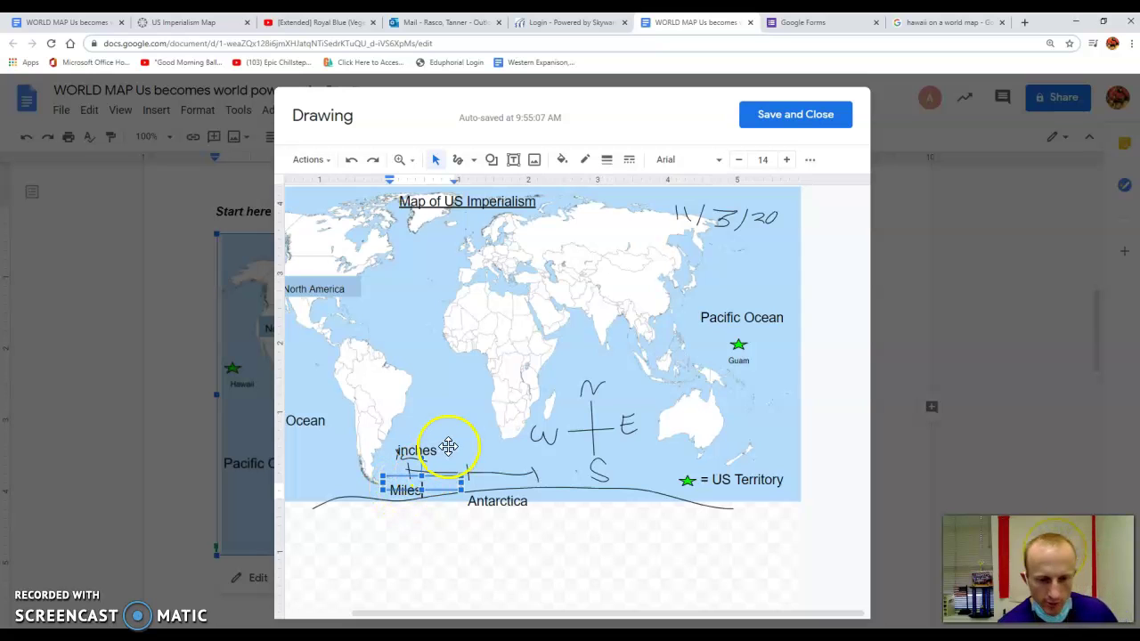
click(429, 446)
click(427, 434)
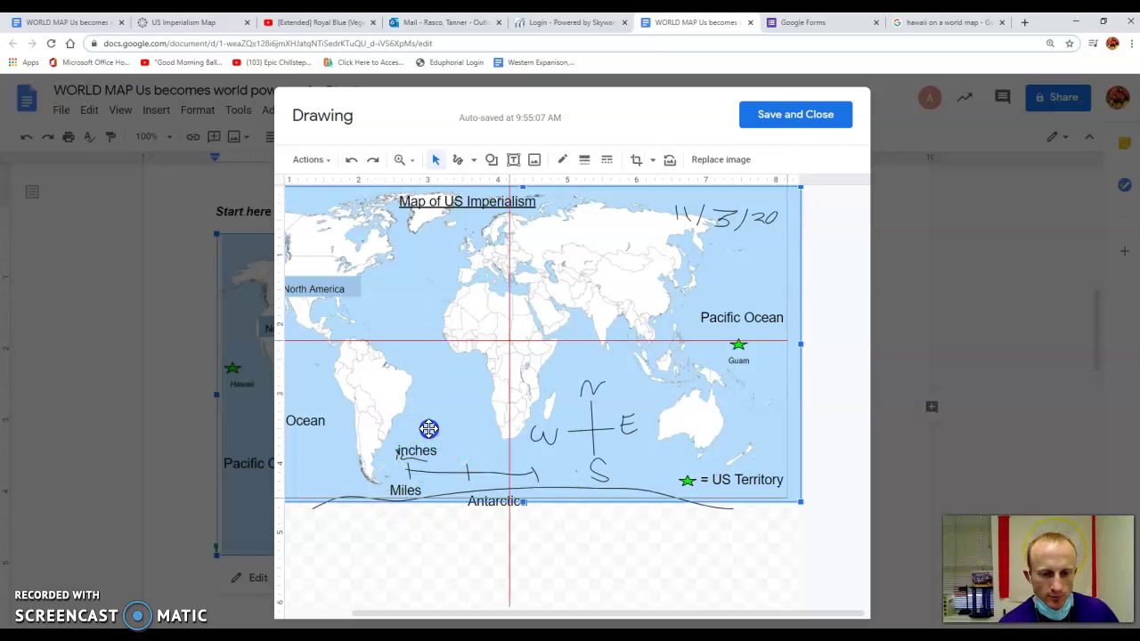
click(471, 452)
click(473, 454)
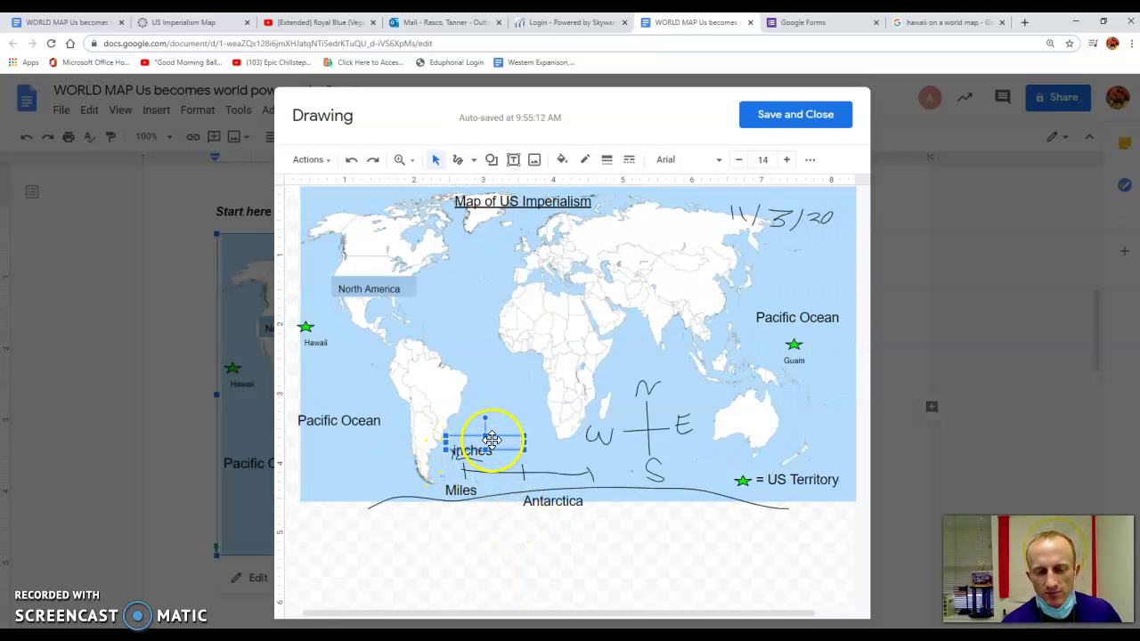
drag(496, 437, 461, 454)
click(478, 465)
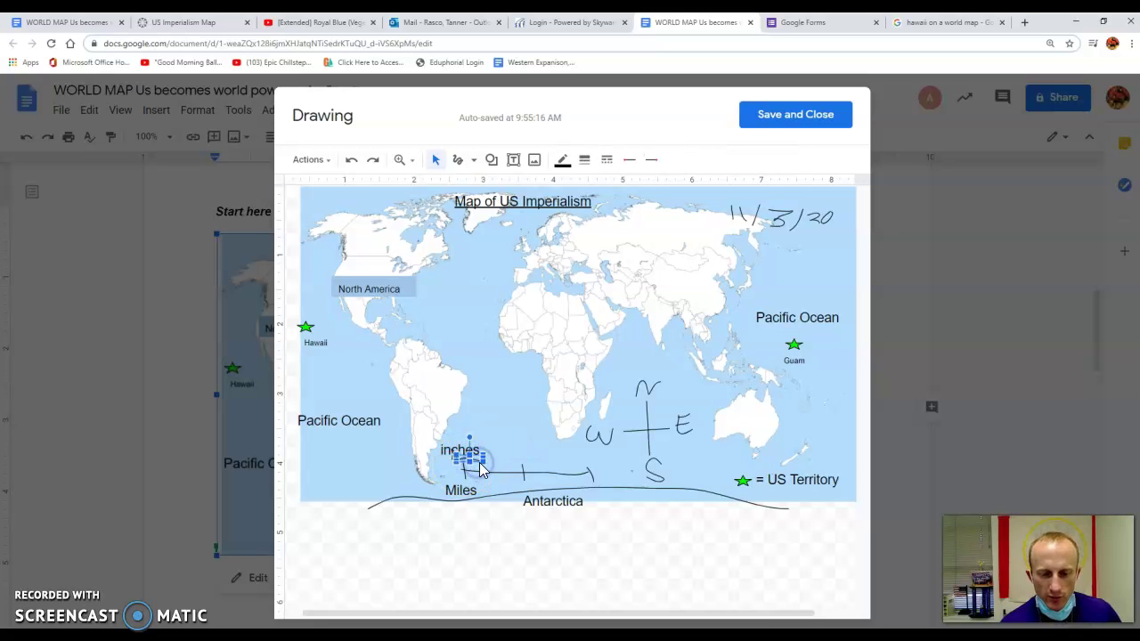
mouse_move(467, 470)
mouse_down()
mouse_move(448, 458)
mouse_move(480, 454)
mouse_up()
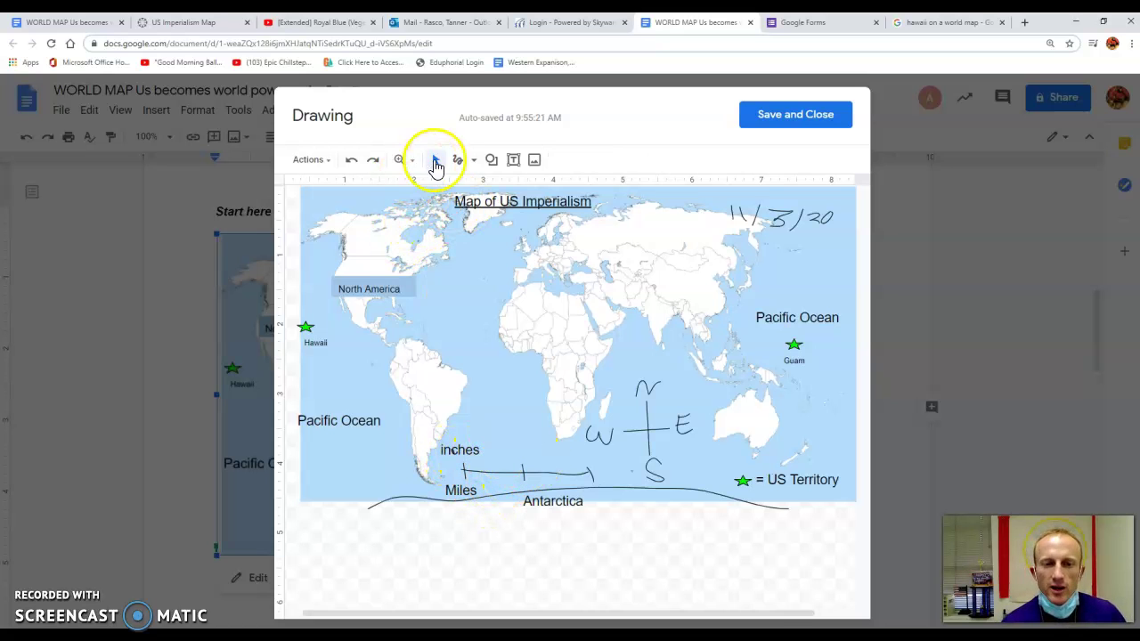
Draw a second tick mark on the scale bar.
click(460, 160)
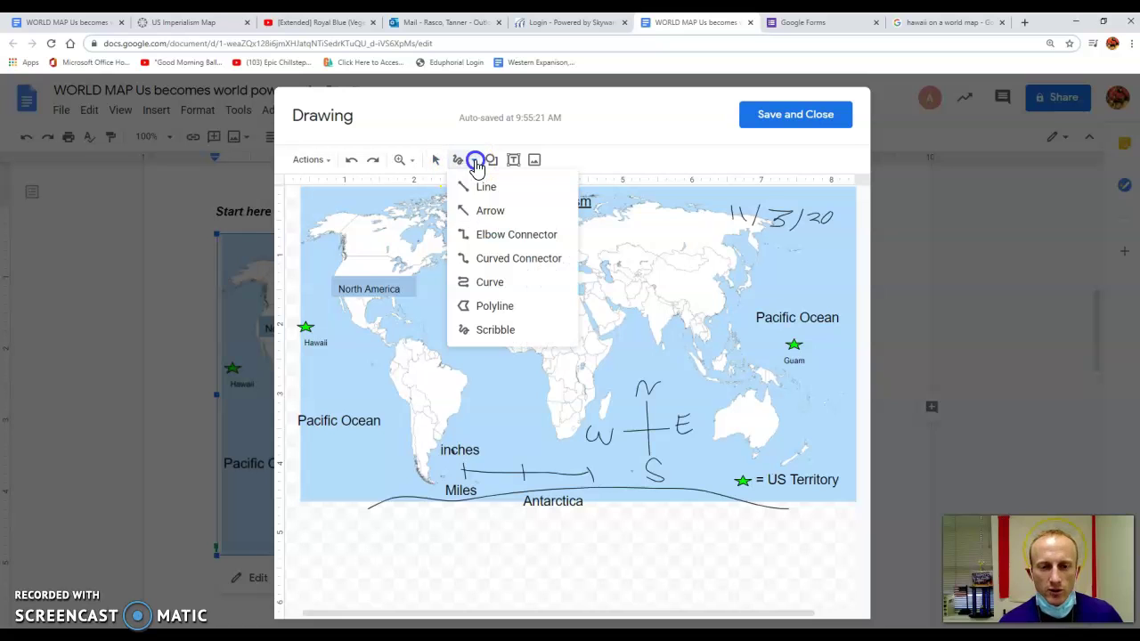
click(457, 160)
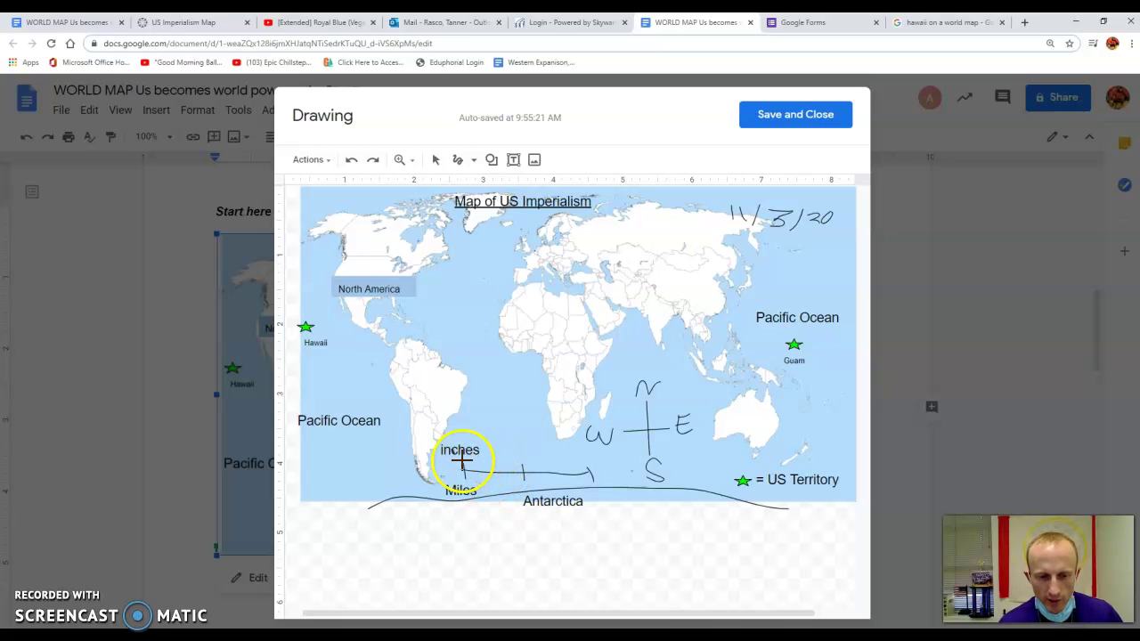
mouse_move(520, 447)
mouse_down()
mouse_move(535, 489)
mouse_move(507, 481)
mouse_up()
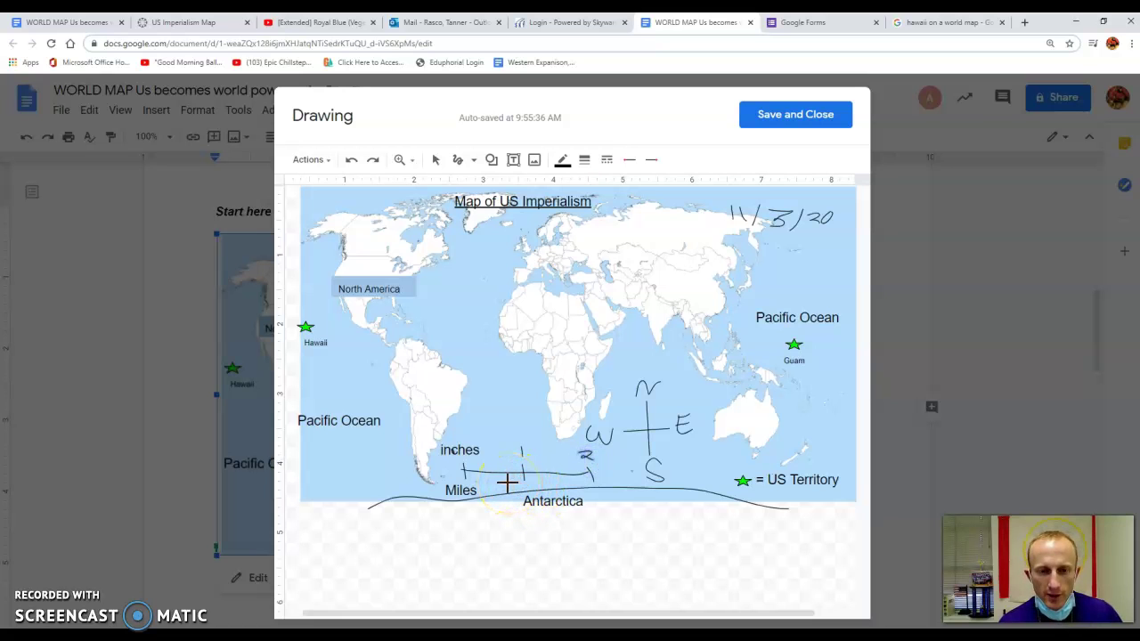
Add mile labels 1000 and 2000 below the scale bar's ticks.
click(513, 159)
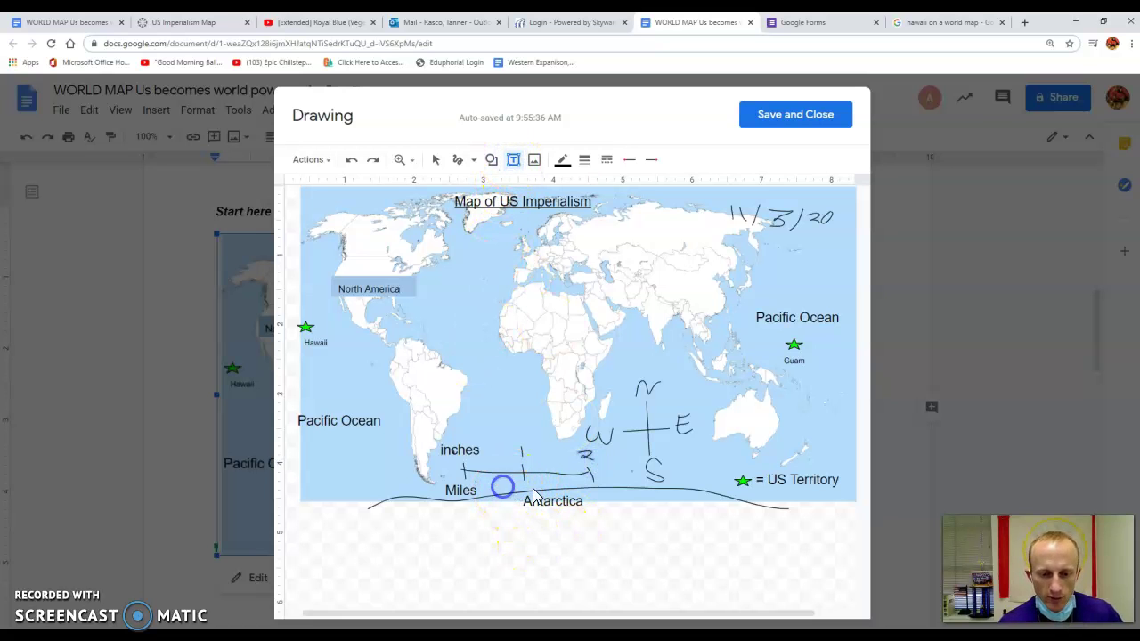
click(502, 485)
text(1000)
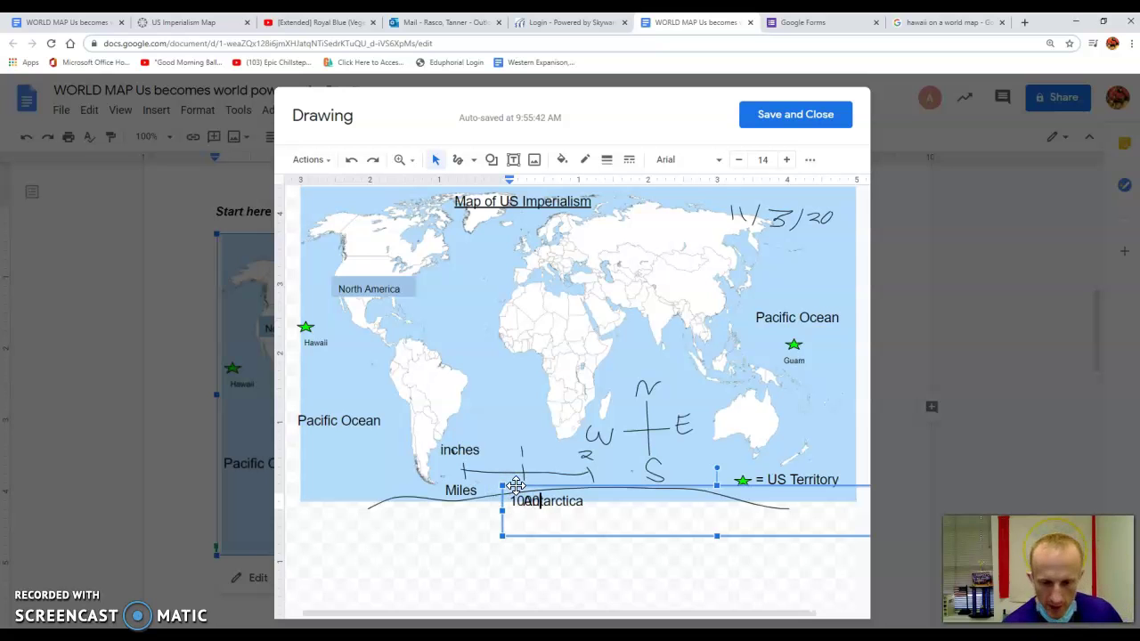
click(555, 484)
mouse_move(537, 466)
mouse_down()
mouse_move(526, 456)
mouse_move(461, 468)
mouse_up()
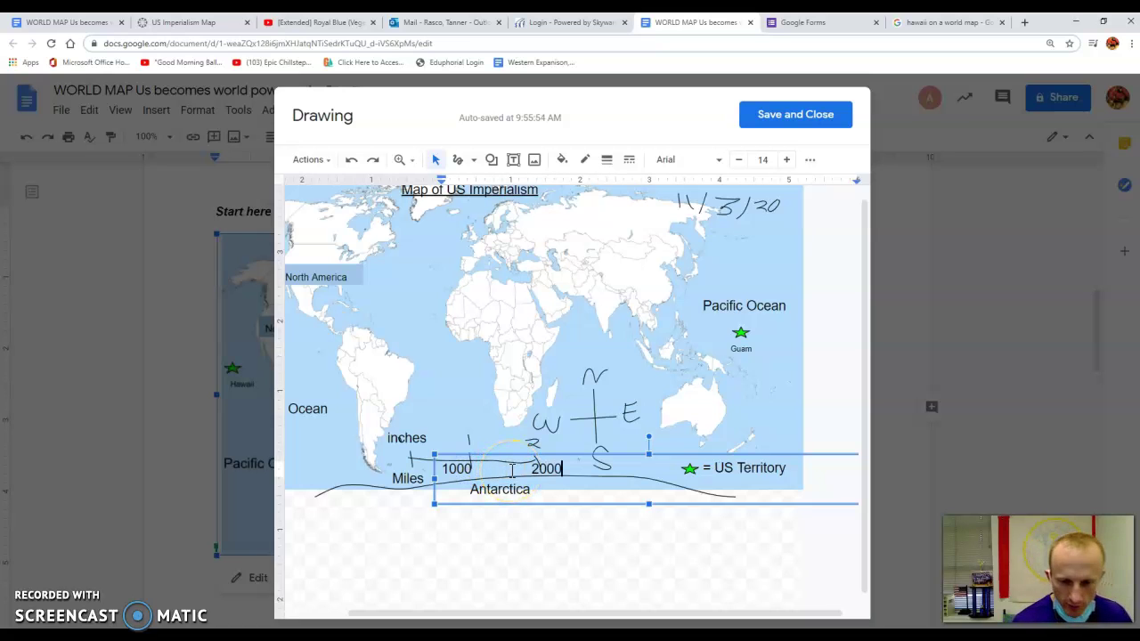
click(413, 478)
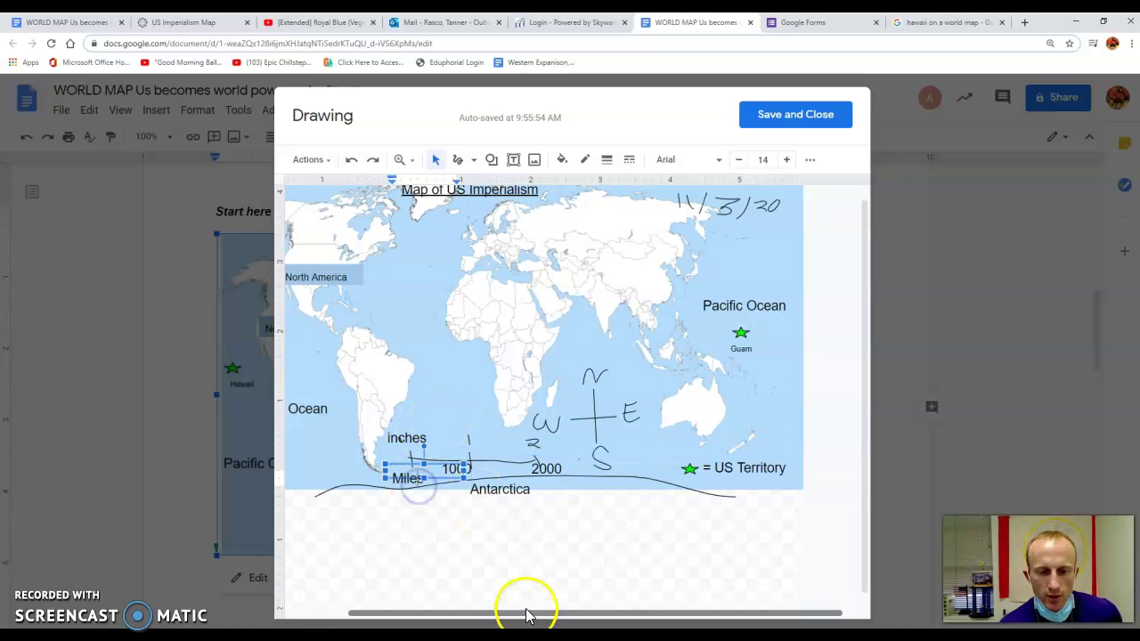
Deselect the Miles label and save the map drawing with its labelled scale bar into the assignment.
click(530, 550)
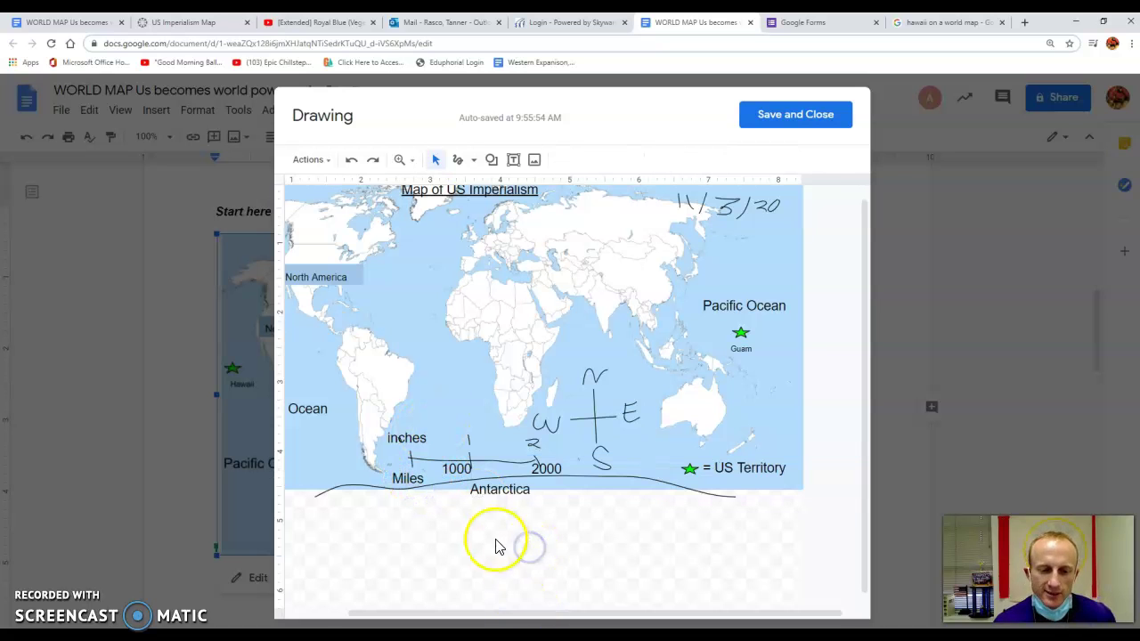
click(808, 124)
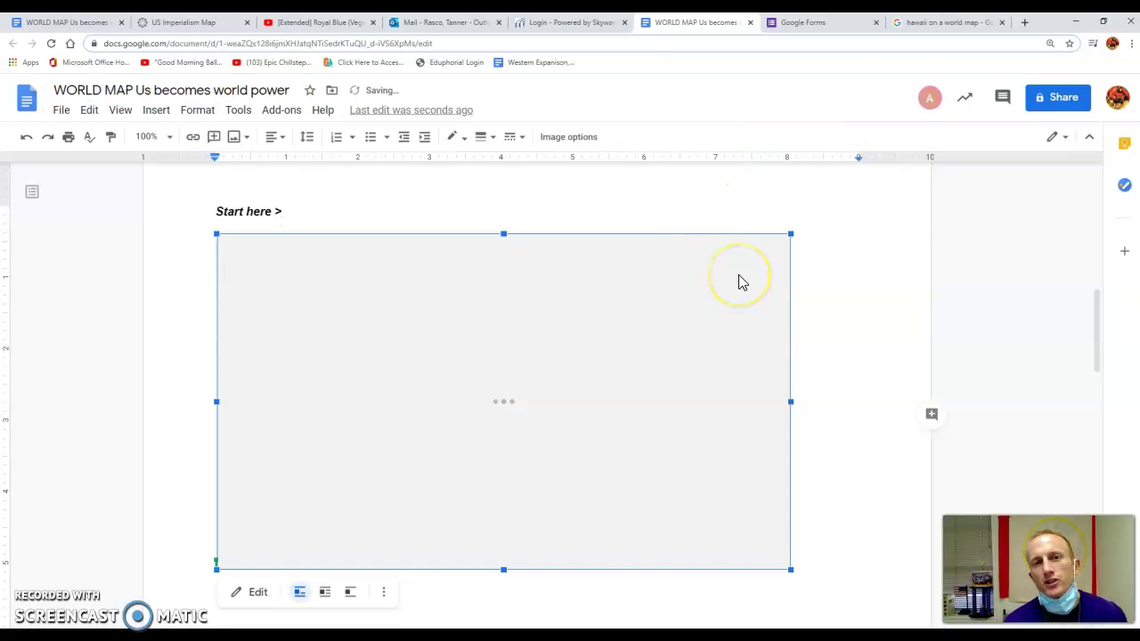